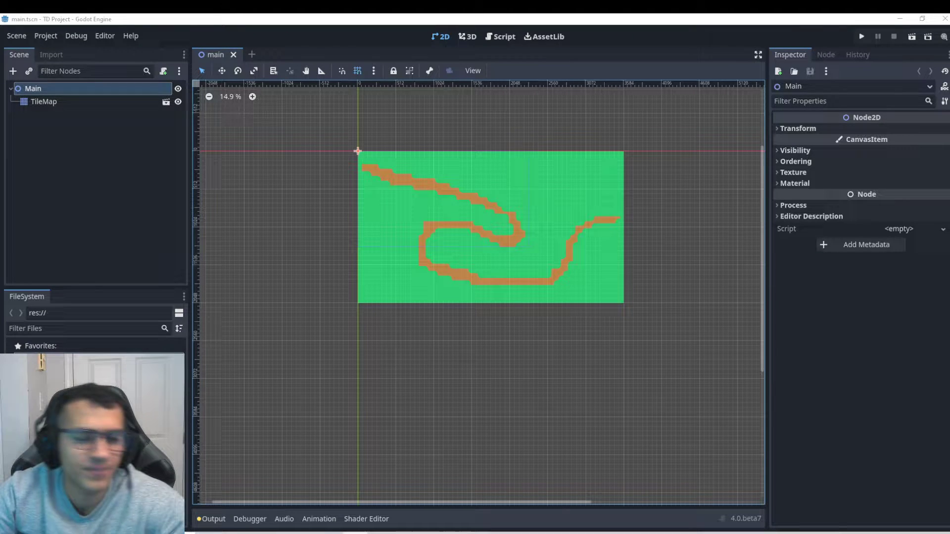
Select the TileMap node in the main road scene to inspect its tiles.
scroll(451, 216, up, 1)
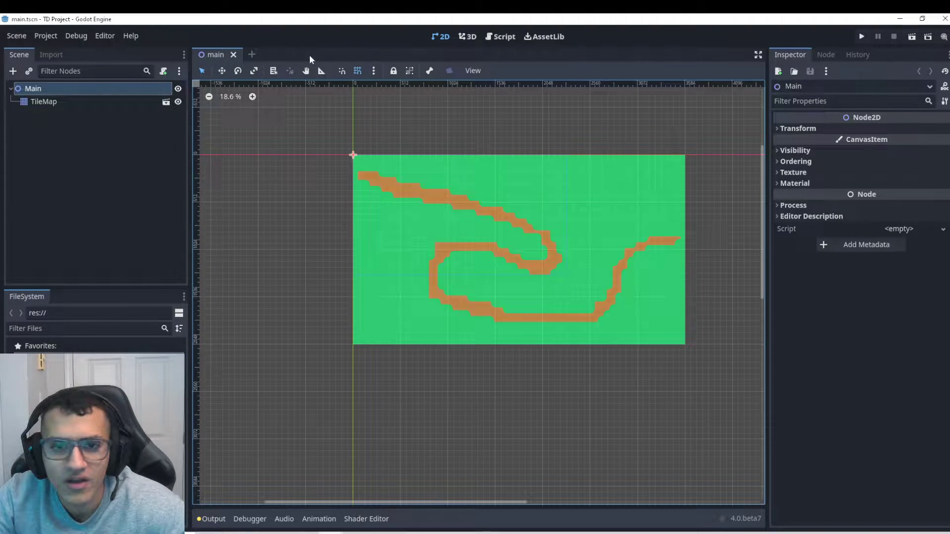
click(44, 102)
scroll(580, 290, up, 1)
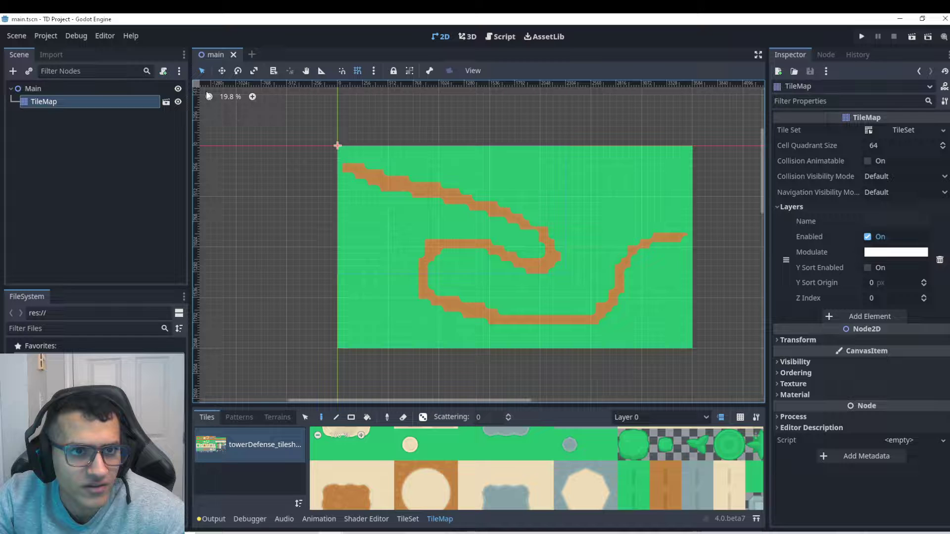
Create a new scene with a CharacterBody2D root node and start saving it.
click(252, 54)
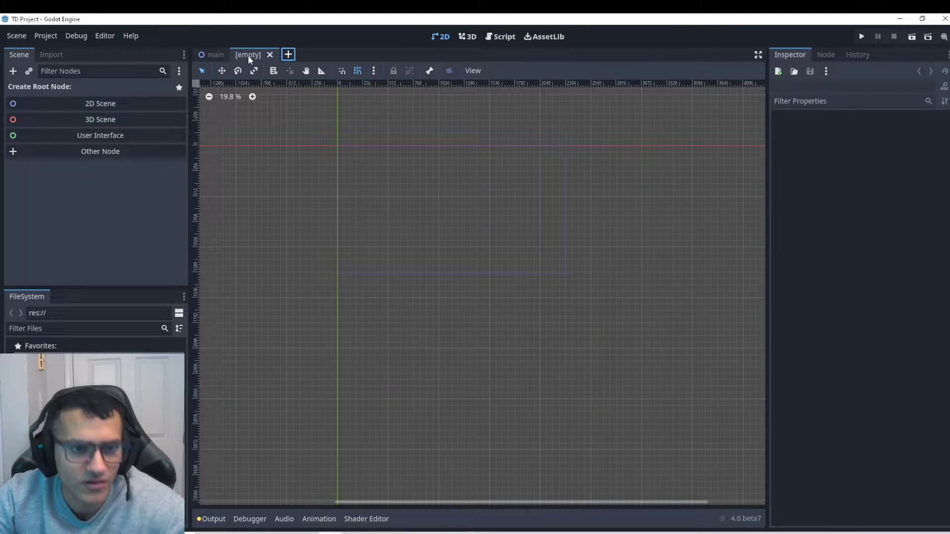
click(100, 151)
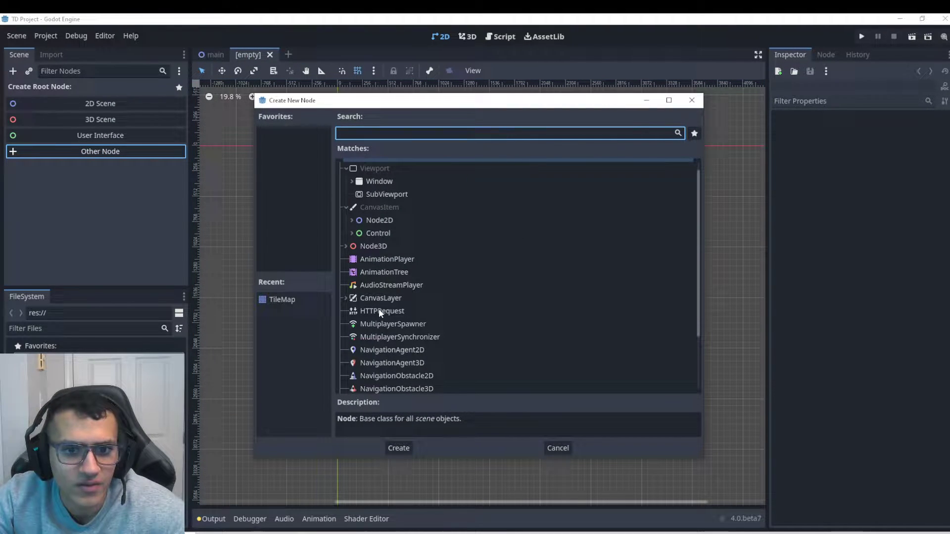
text(body)
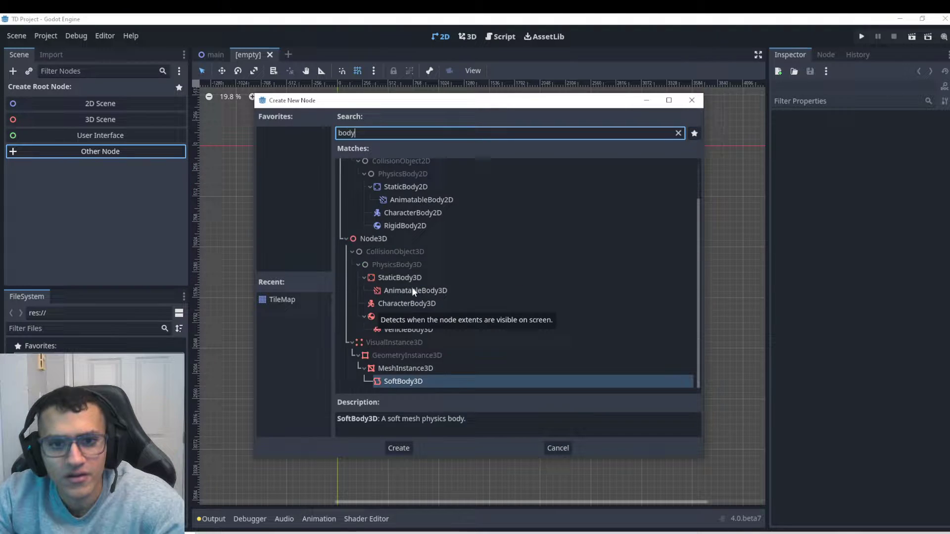
click(407, 214)
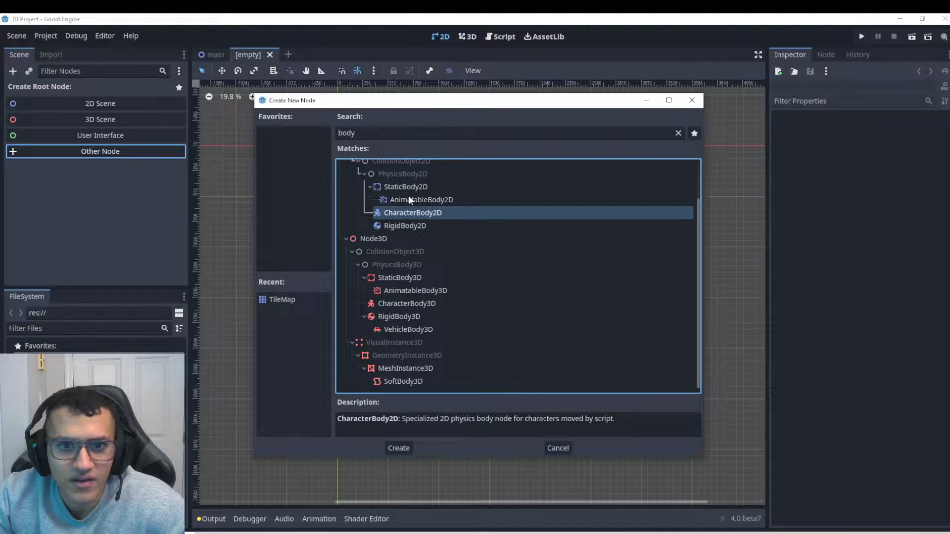
click(402, 446)
scroll(405, 160, up, 1)
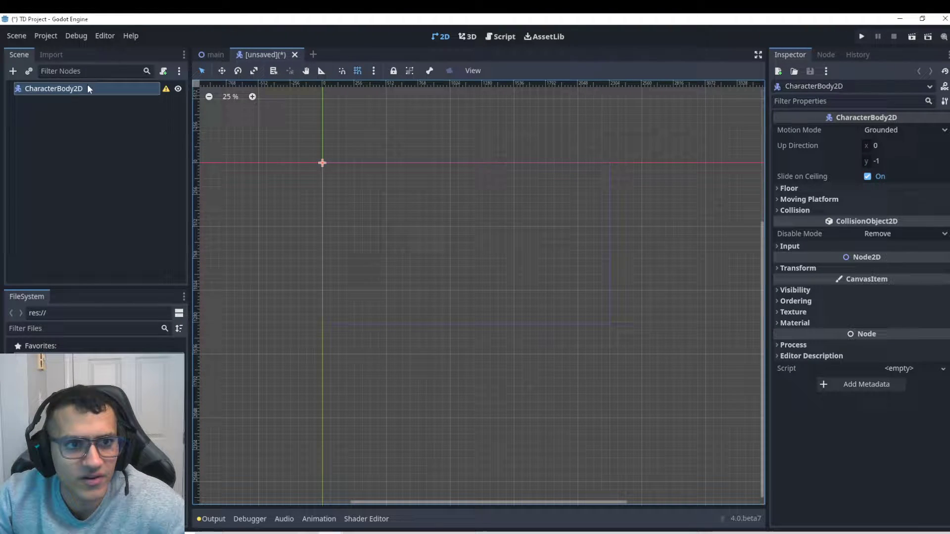
key(ctrl+s)
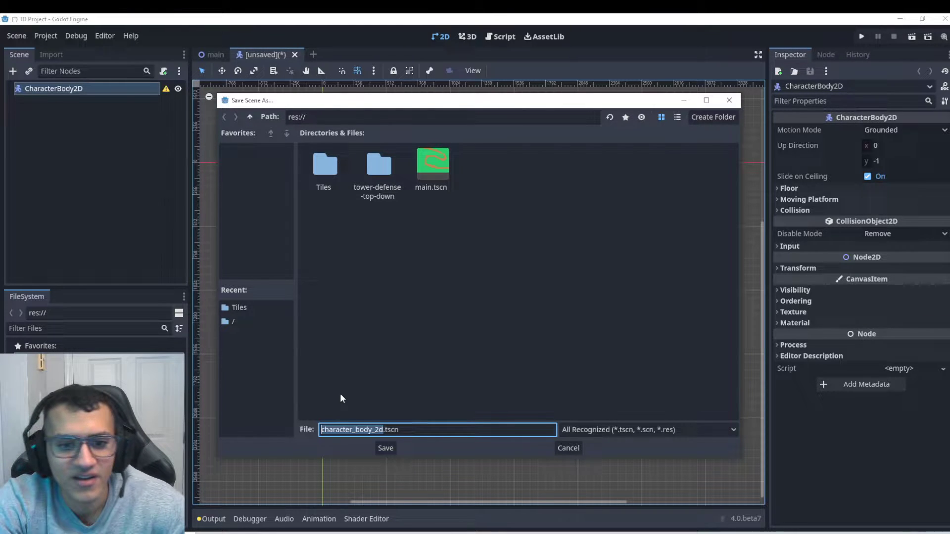
Save the scene as Solider A.tscn inside a newly created Mobs folder.
text(Solider)
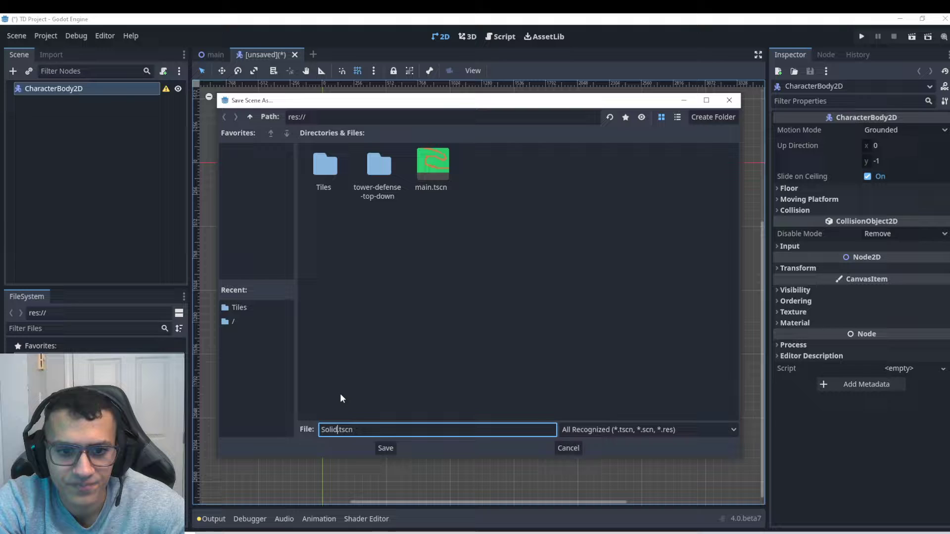
text( A)
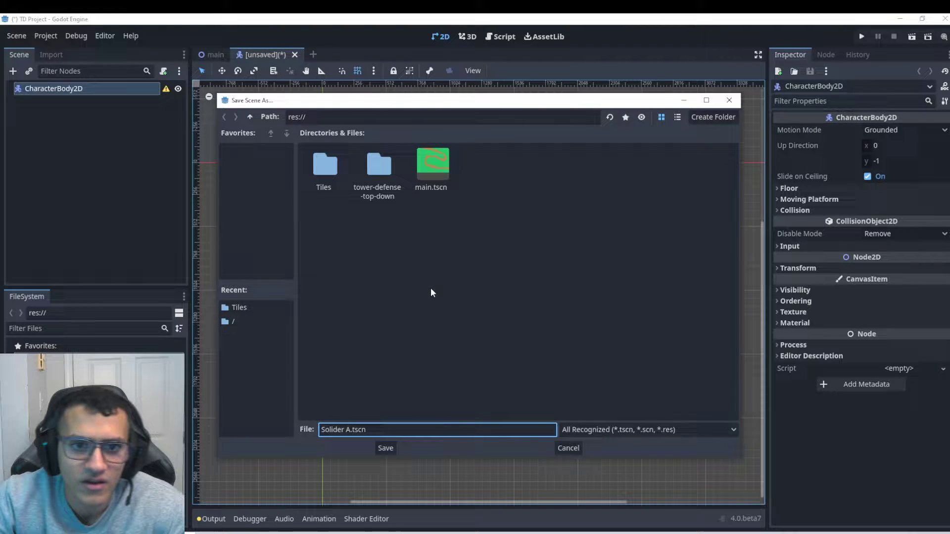
right_click(532, 372)
click(564, 378)
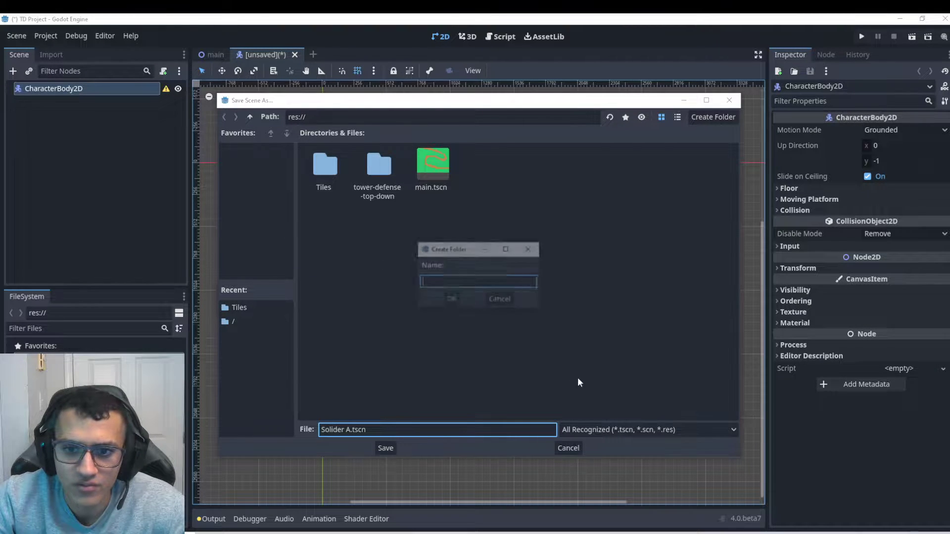
text(Mob)
click(460, 298)
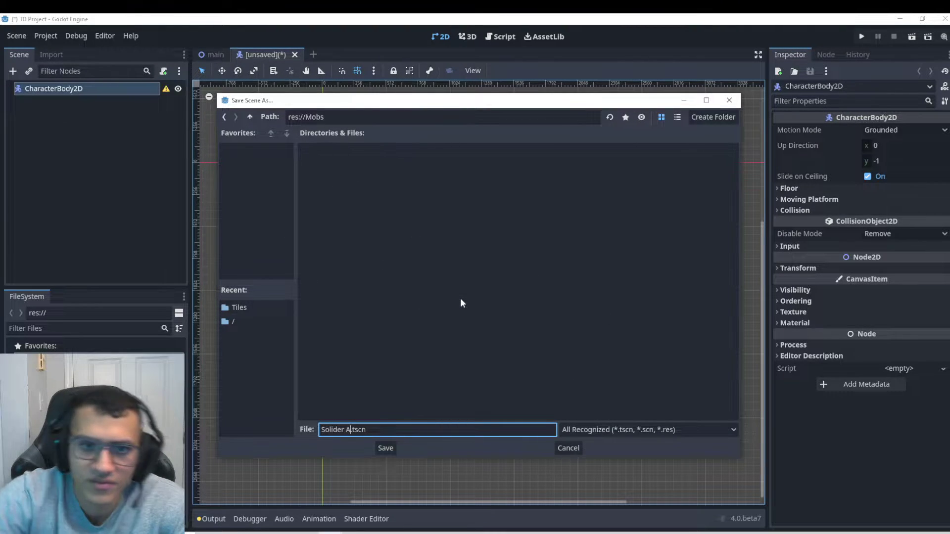
click(391, 450)
Rename the CharacterBody2D root node to 'Solider A'.
click(64, 88)
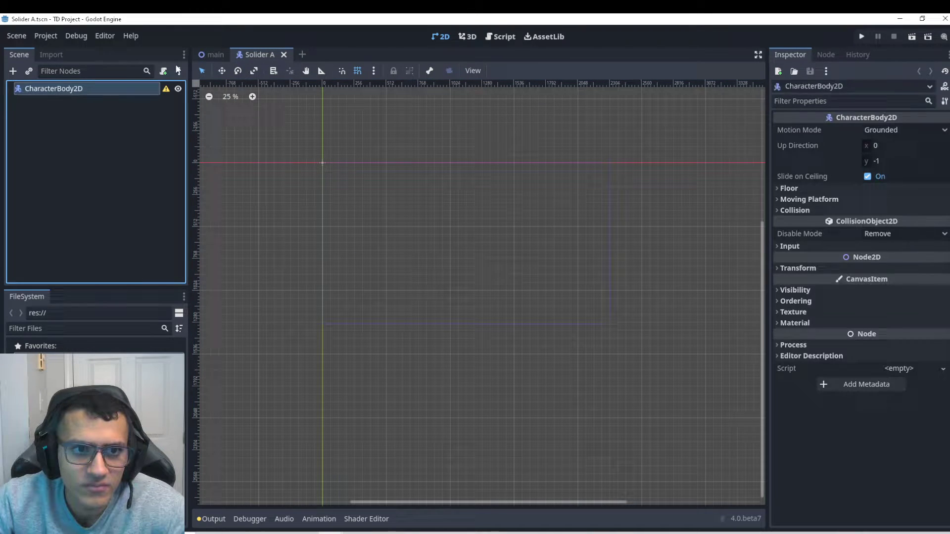
double_click(53, 88)
key(BackSpace)
text(SOl)
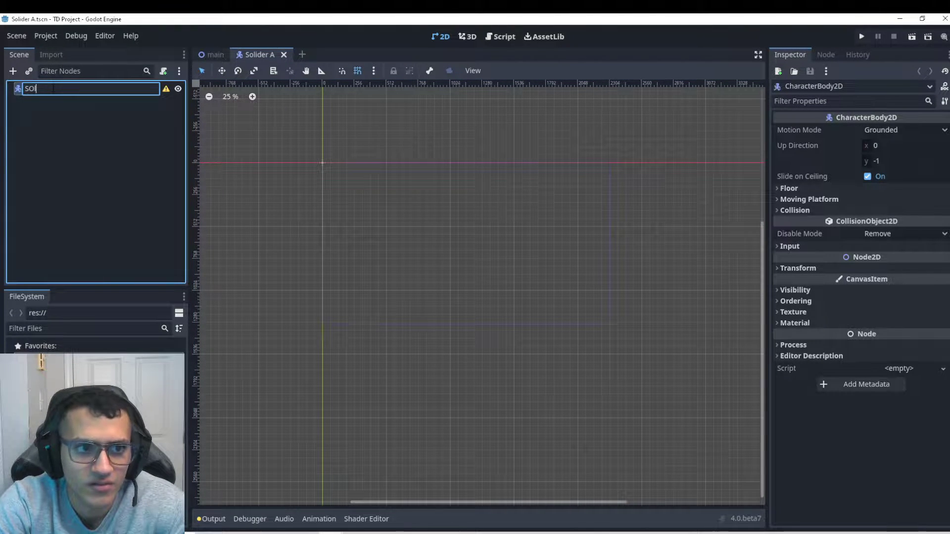
key(BackSpace)
text(olider A)
key(Return)
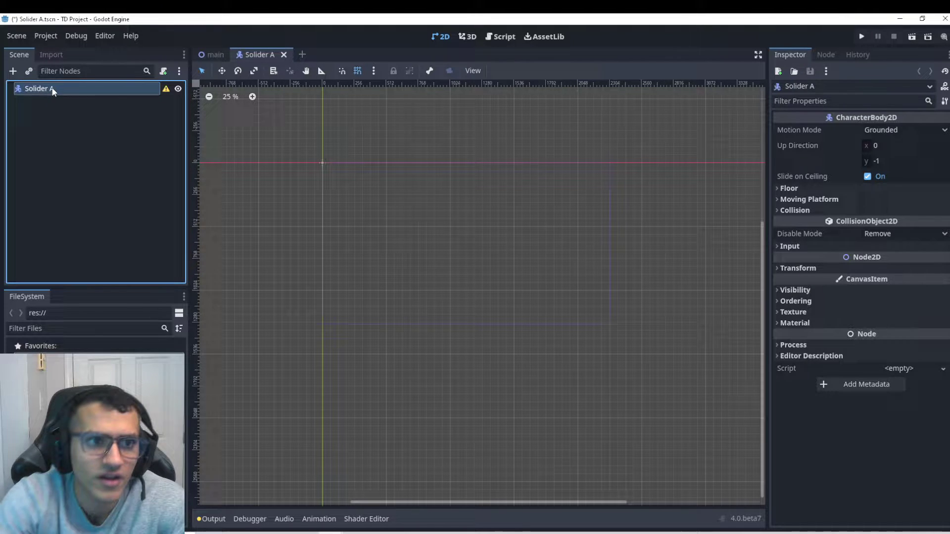
Add a CollisionShape2D child under Solider A.
click(13, 71)
text(c)
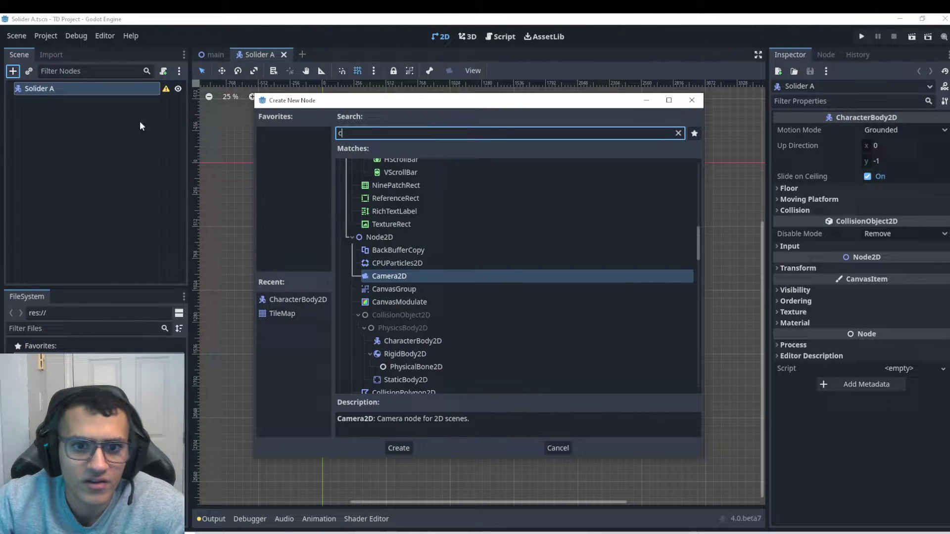
text(ol,)
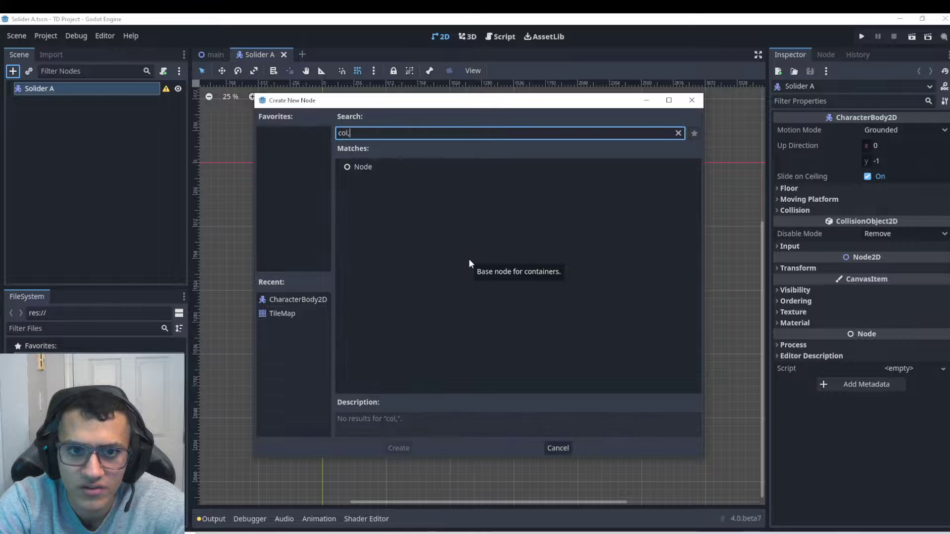
key(BackSpace)
text(lision)
key(Return)
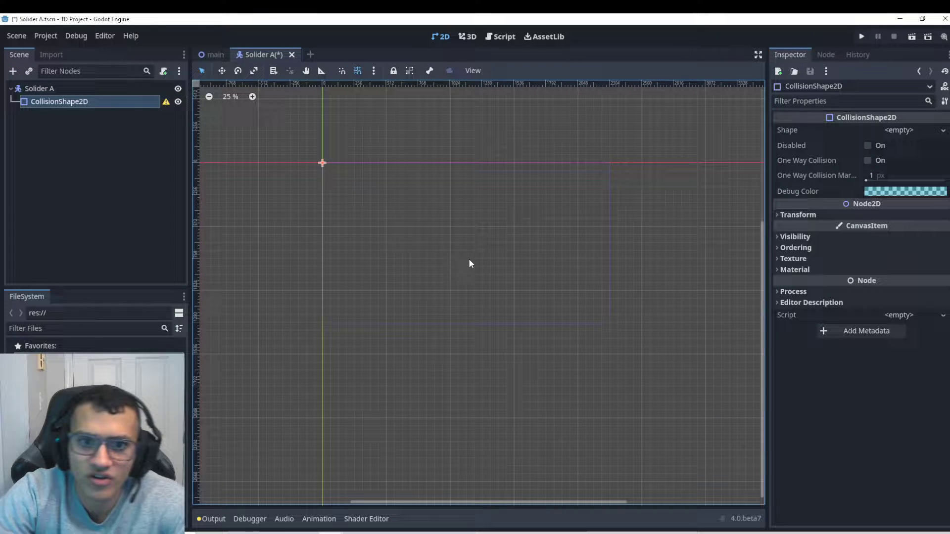
Give the collision shape a new CircleShape2D.
scroll(321, 168, up, 10)
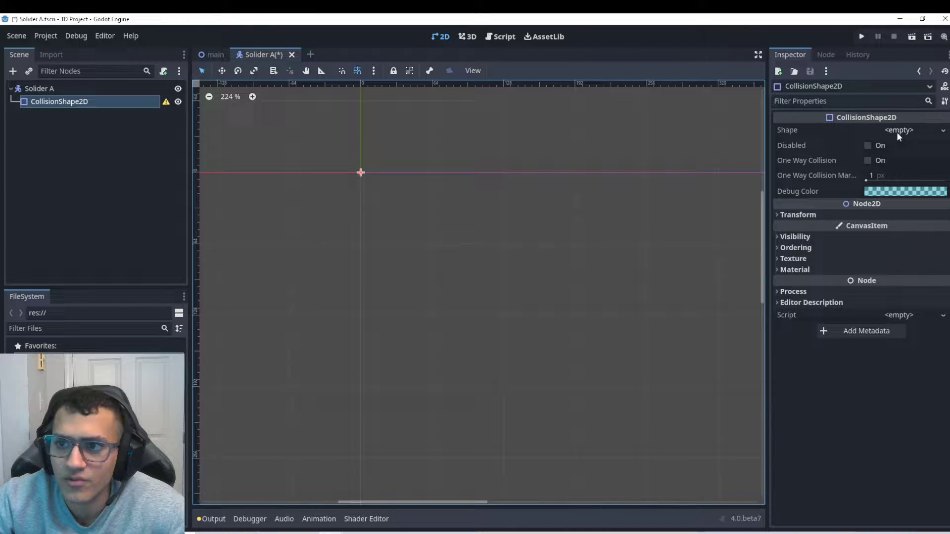
click(943, 132)
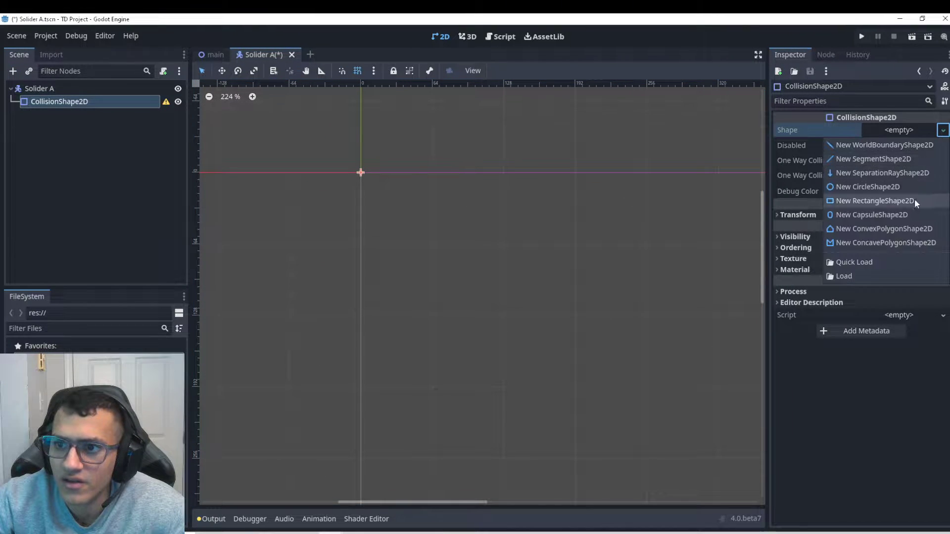
click(878, 186)
scroll(341, 198, up, 3)
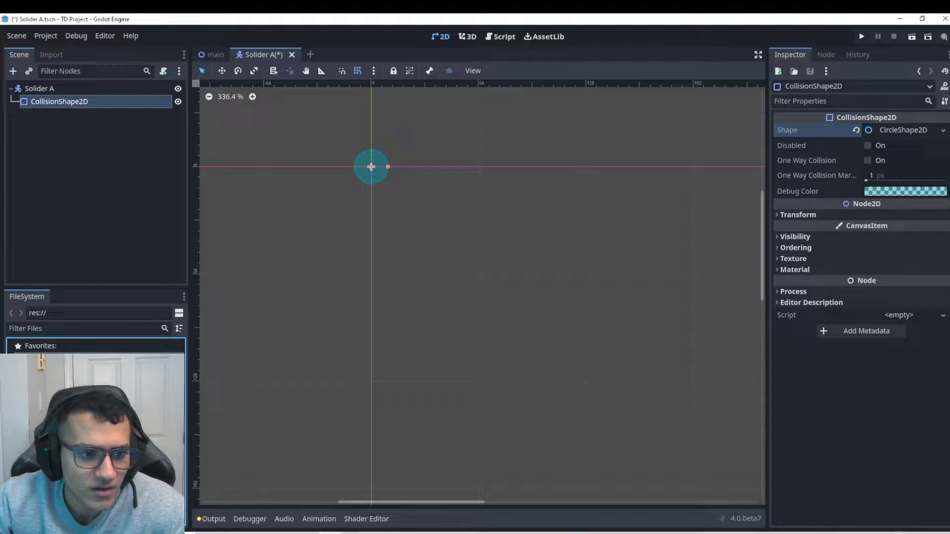
Add towerDefense_tile245.png from tower-defense-top-down/PNG as a sprite under Solider A.
click(69, 435)
scroll(94, 346, down, 10)
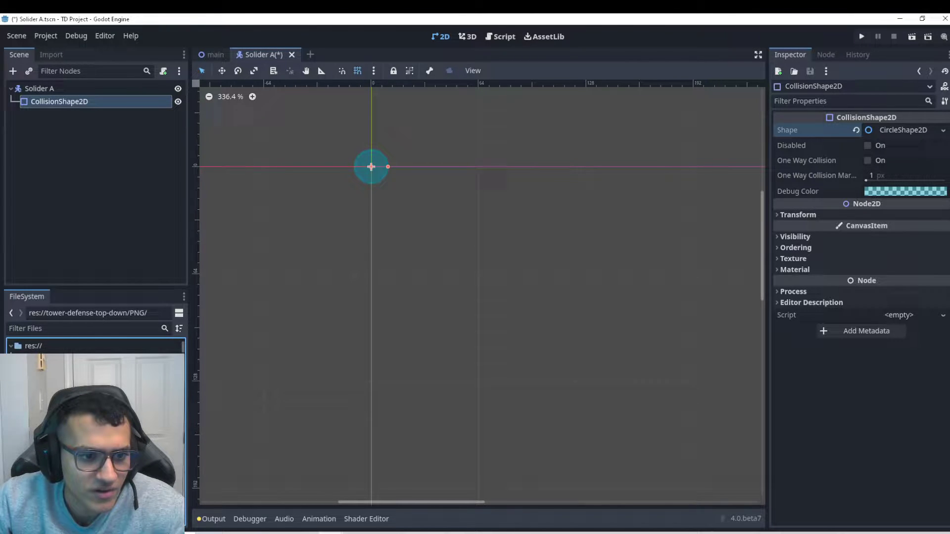
scroll(94, 346, down, 15)
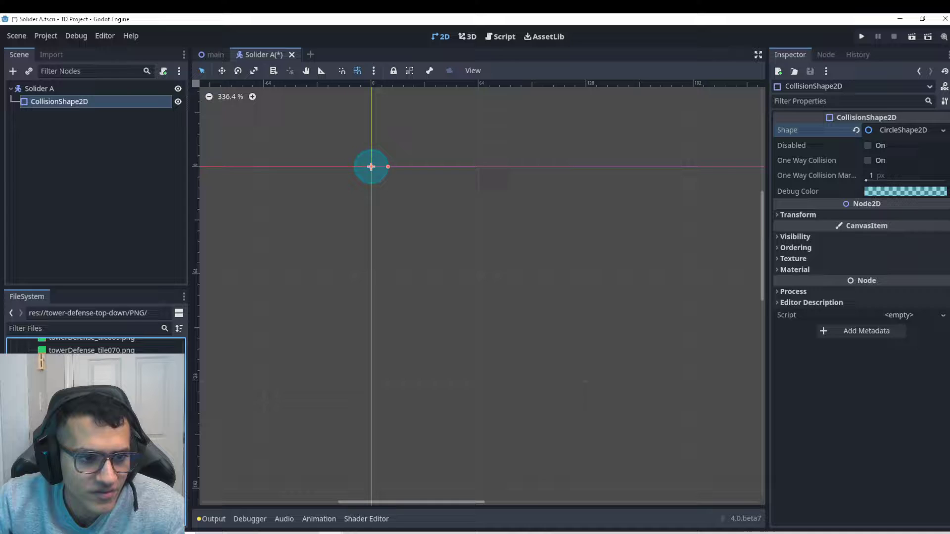
scroll(87, 428, down, 2)
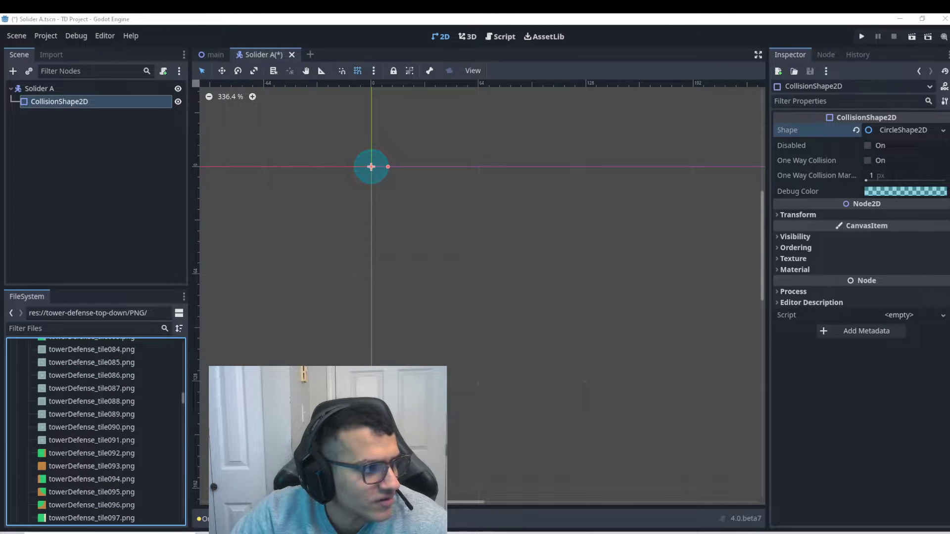
scroll(87, 428, down, 12)
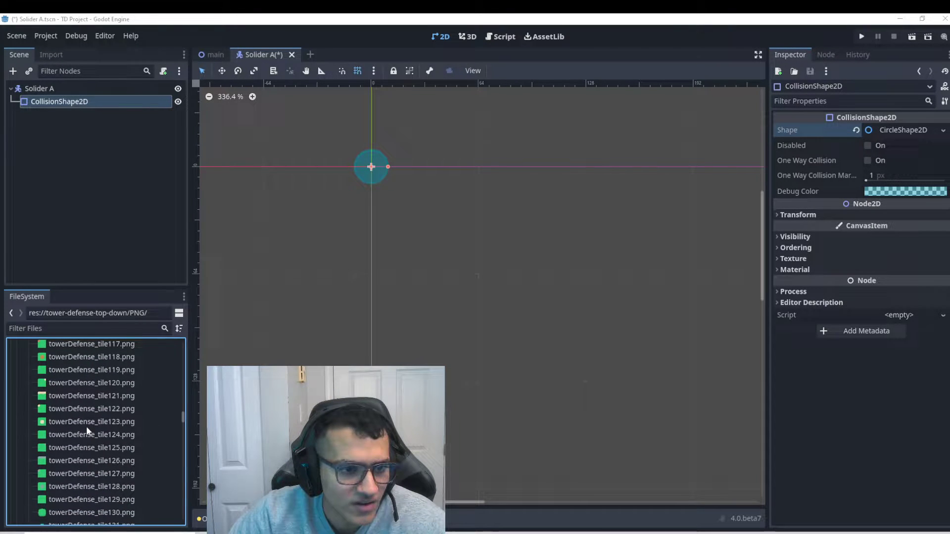
scroll(71, 434, down, 8)
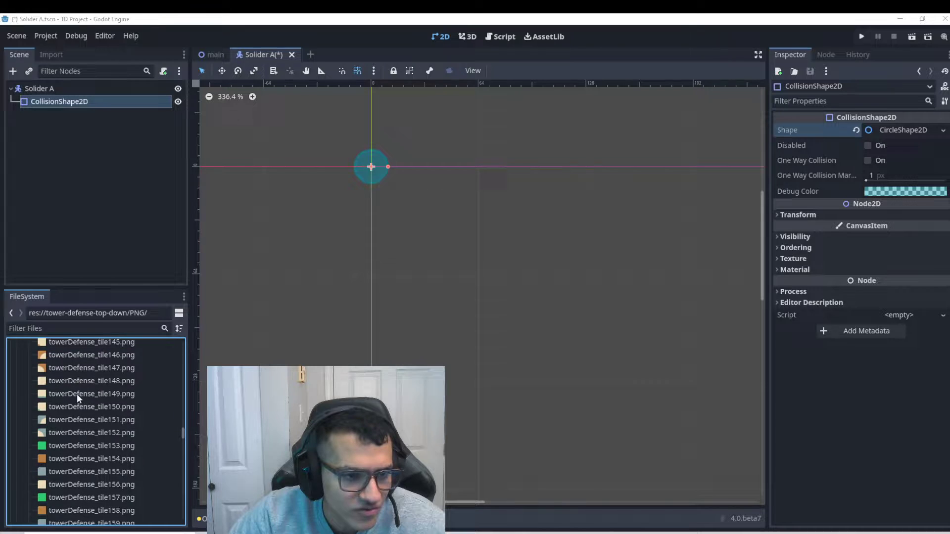
scroll(69, 409, down, 9)
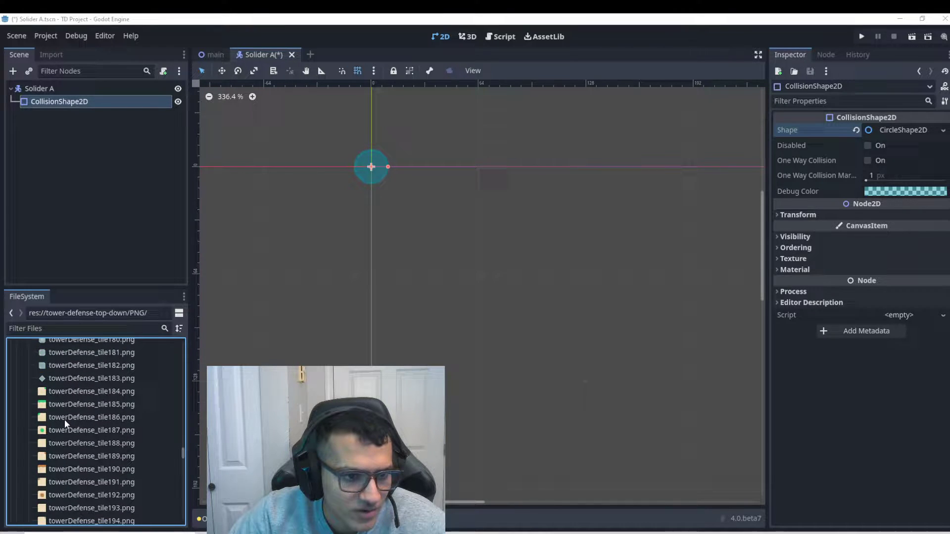
scroll(84, 419, down, 10)
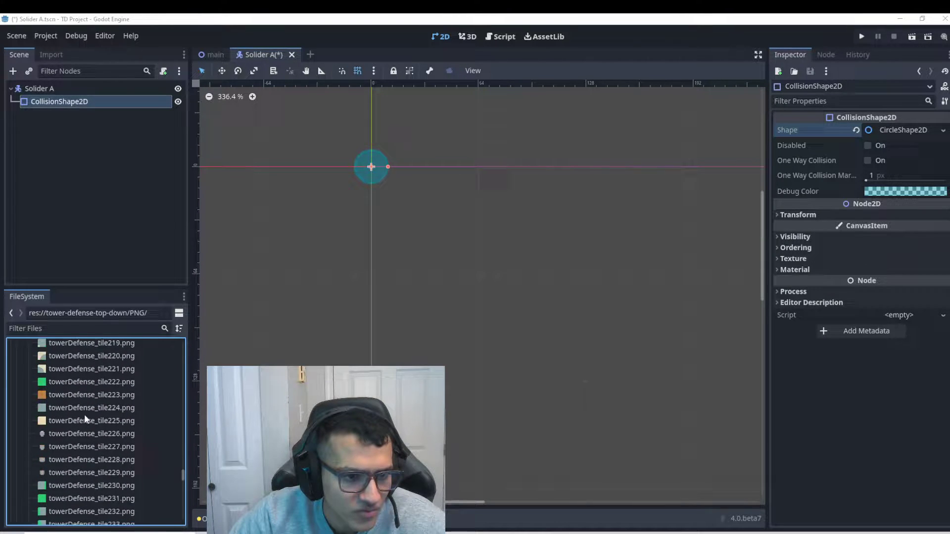
scroll(93, 459, down, 1)
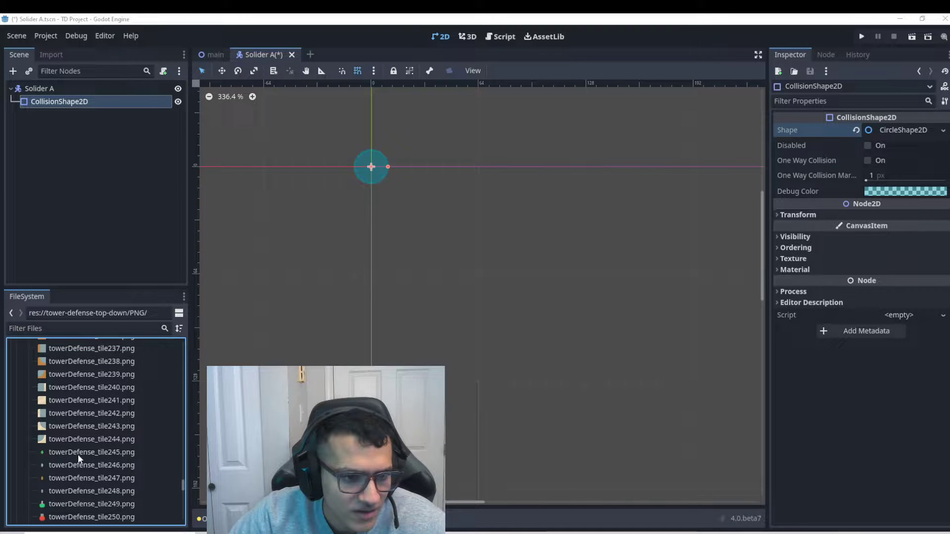
drag(78, 455, 371, 167)
Select the TowerDefenseTile245 sprite and check its transform values.
mouse_move(66, 115)
mouse_down()
mouse_move(64, 100)
mouse_move(74, 112)
mouse_move(66, 98)
mouse_up()
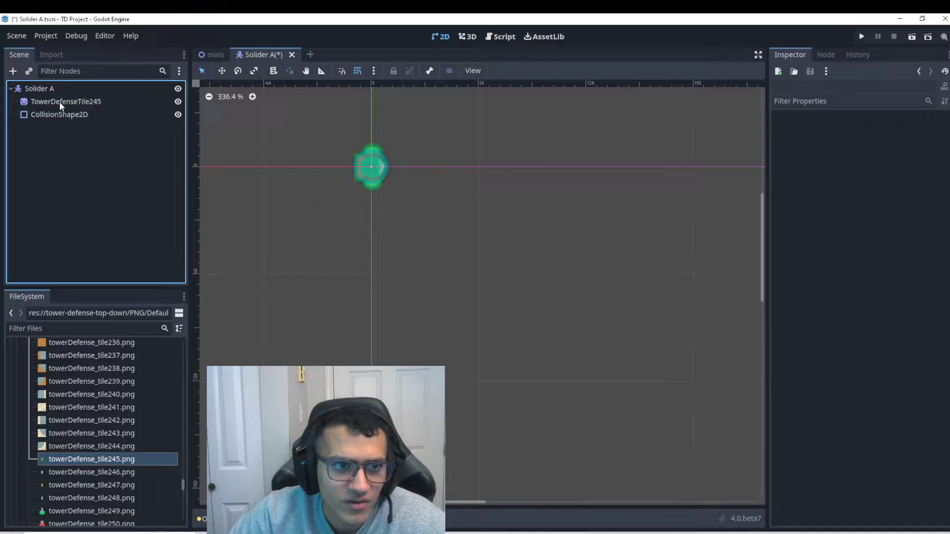
click(812, 204)
click(812, 204)
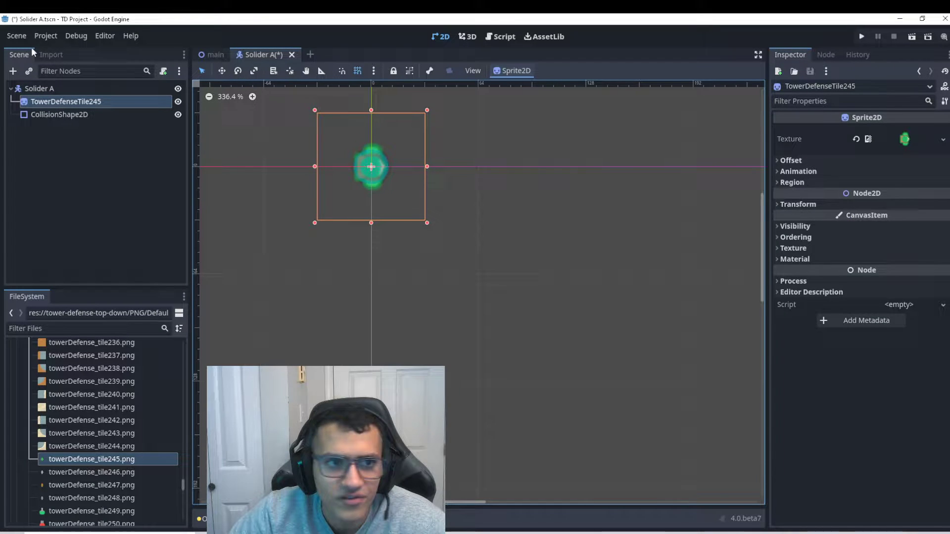
Save the soldier scene and set the project's Default Texture Filter to Nearest.
click(69, 114)
key(ctrl+s)
click(46, 36)
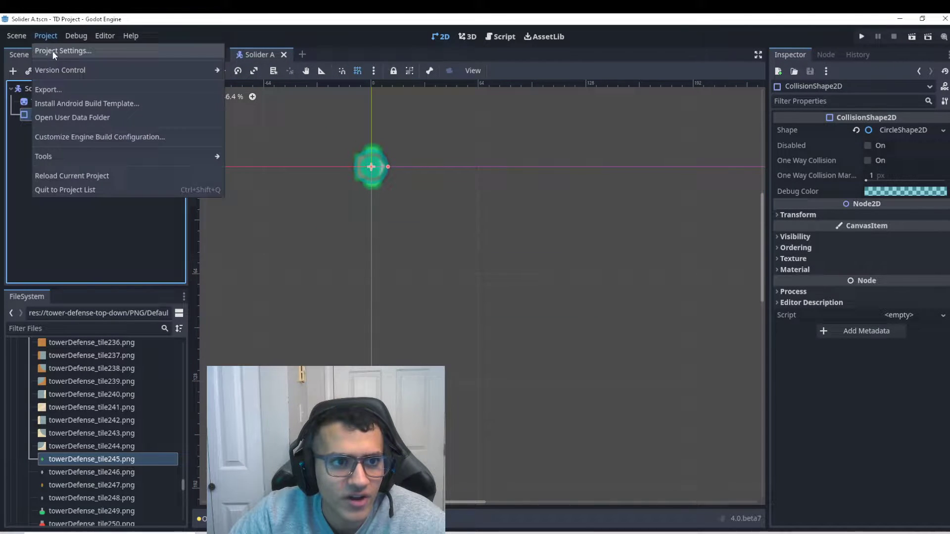
click(53, 54)
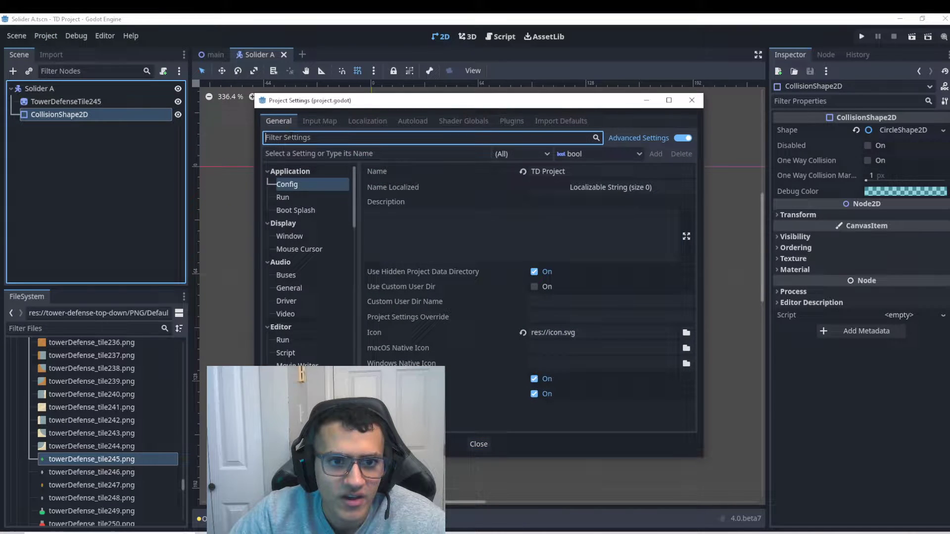
text(fi)
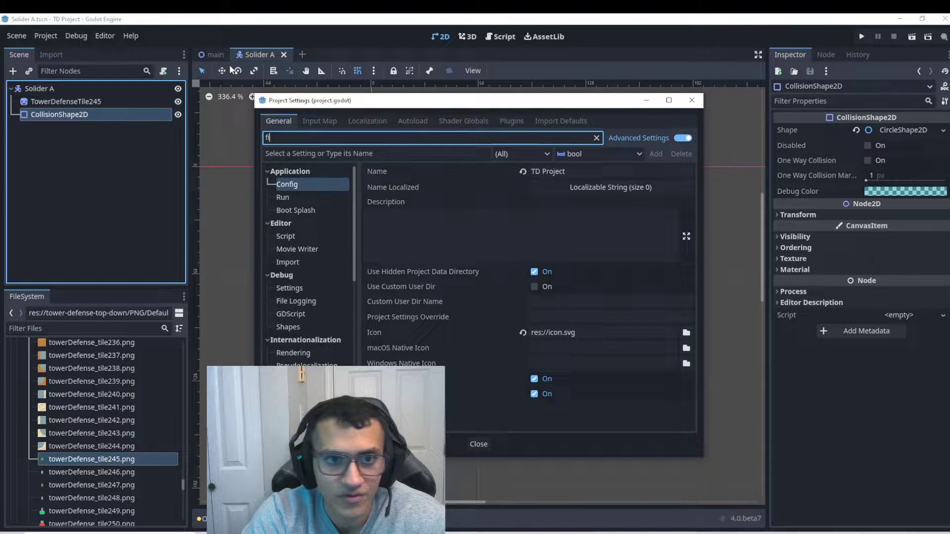
text(lter)
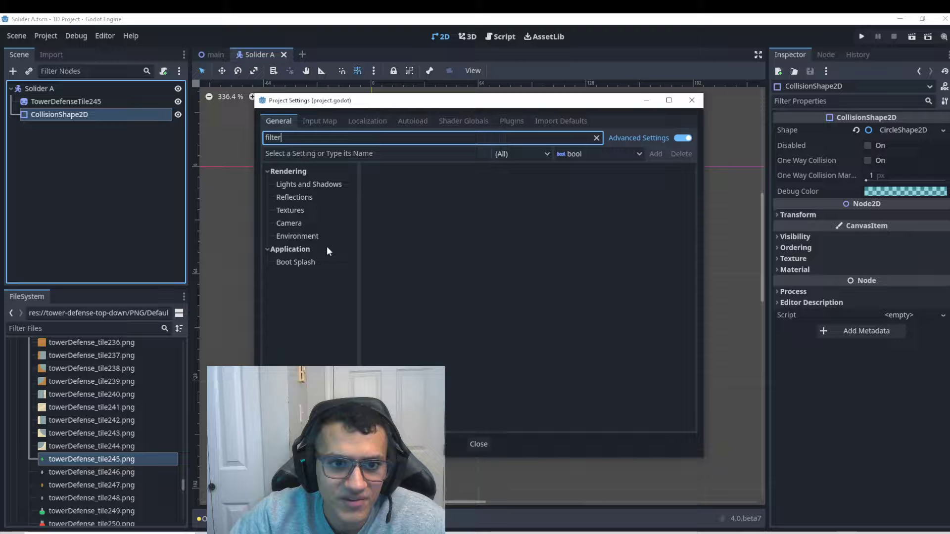
click(301, 210)
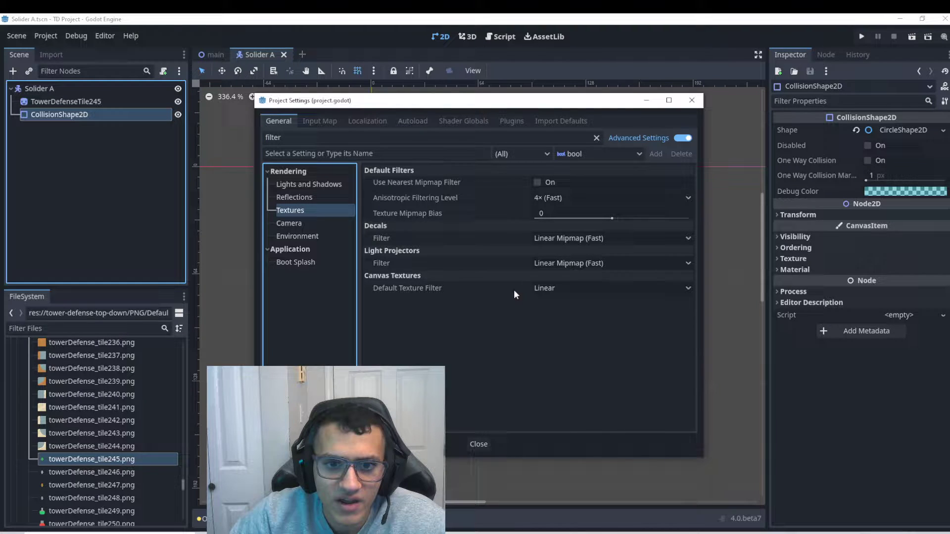
click(547, 288)
click(550, 302)
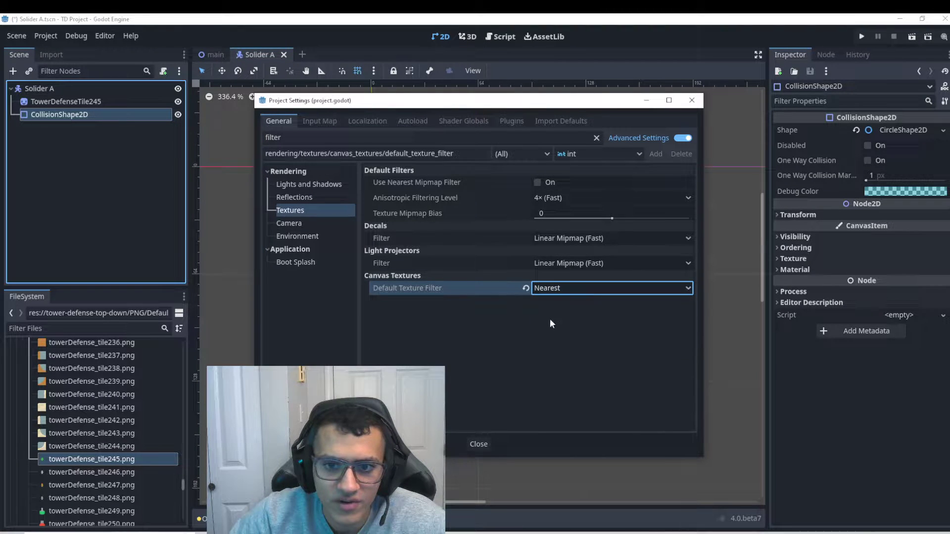
click(479, 444)
Resave the soldier scene and reselect the Solider A root node.
scroll(367, 146, up, 3)
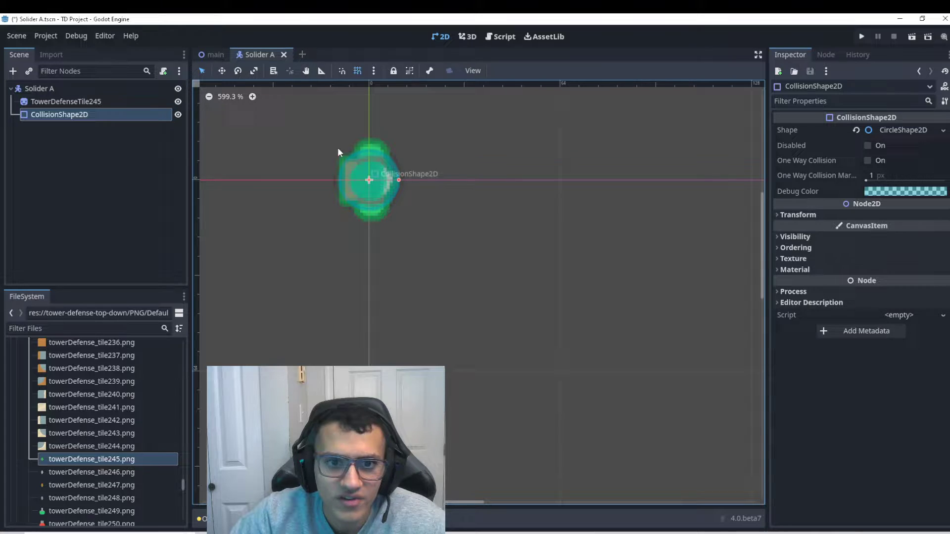
key(ctrl+s)
scroll(352, 164, down, 9)
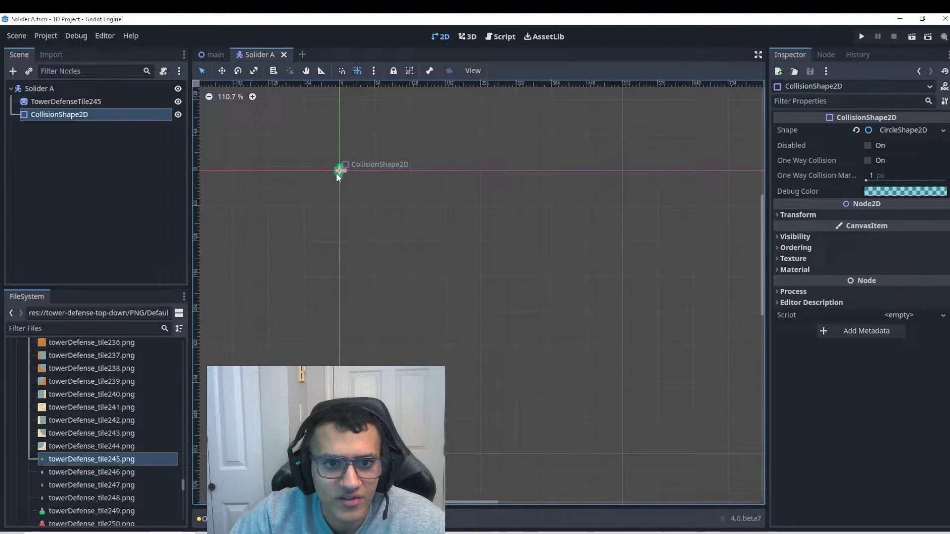
scroll(312, 155, down, 3)
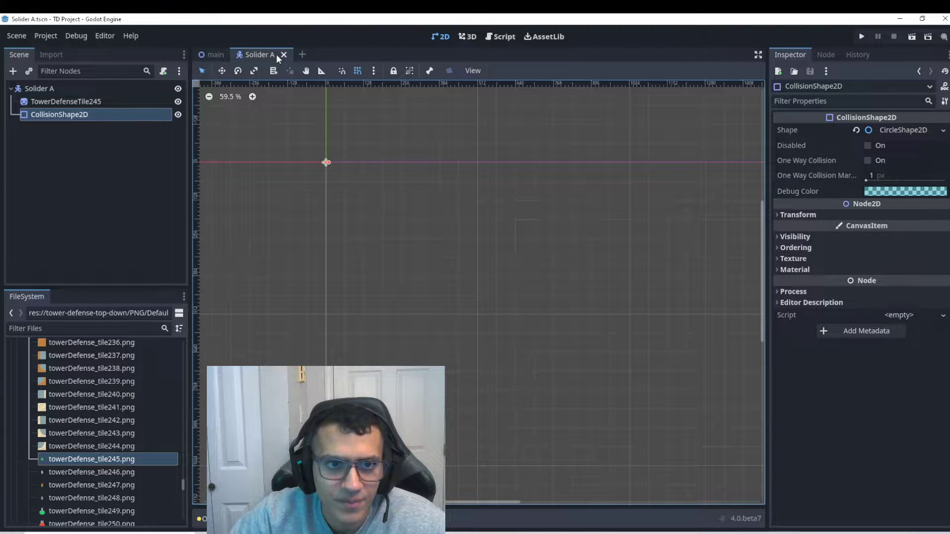
click(44, 88)
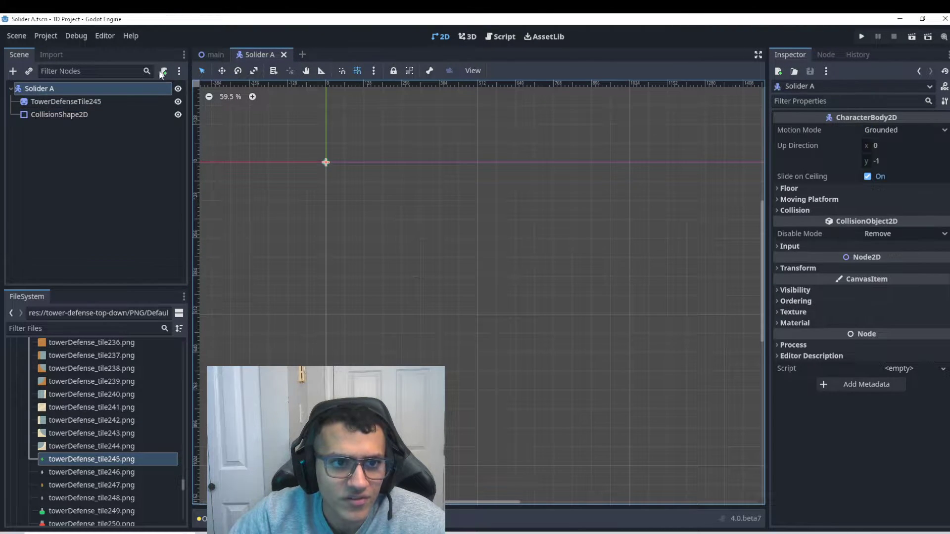
Add a Camera2D node under Main in the main scene.
click(212, 55)
click(34, 89)
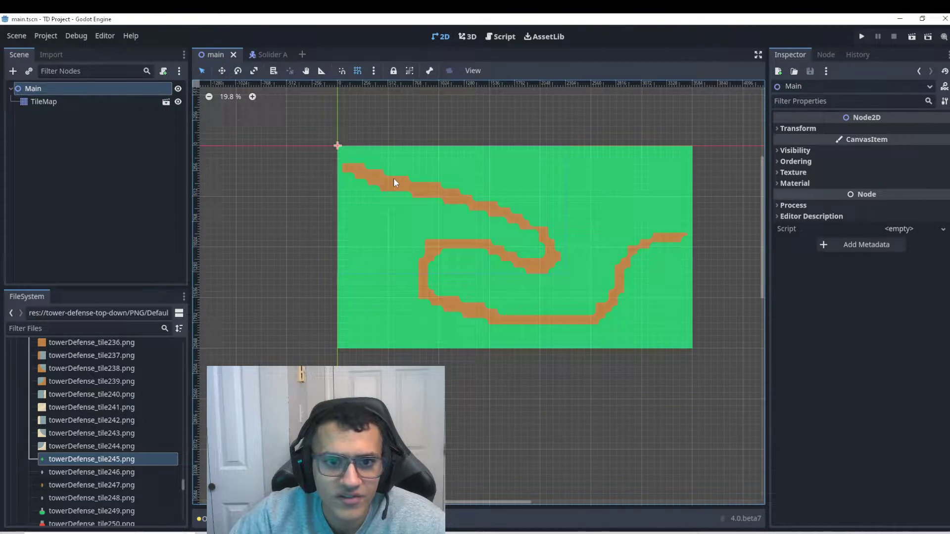
scroll(395, 180, up, 2)
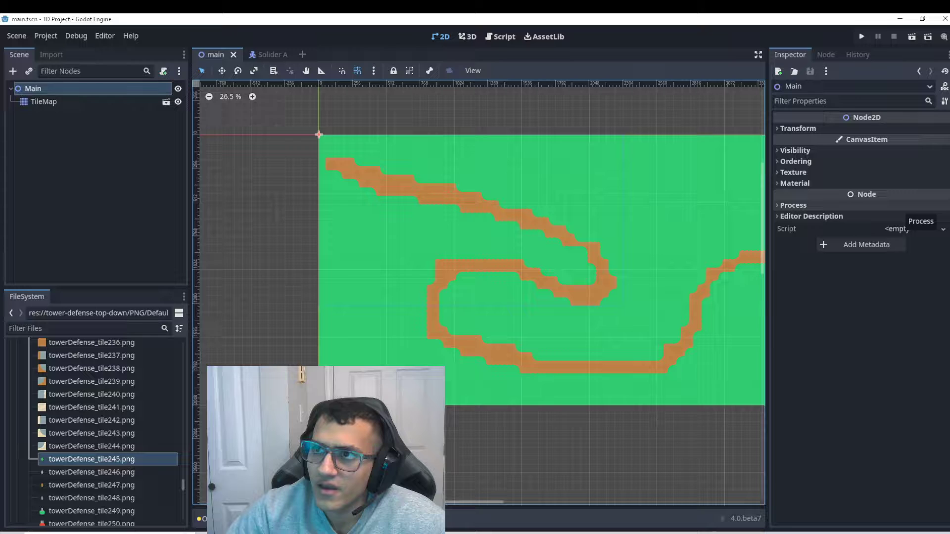
click(13, 71)
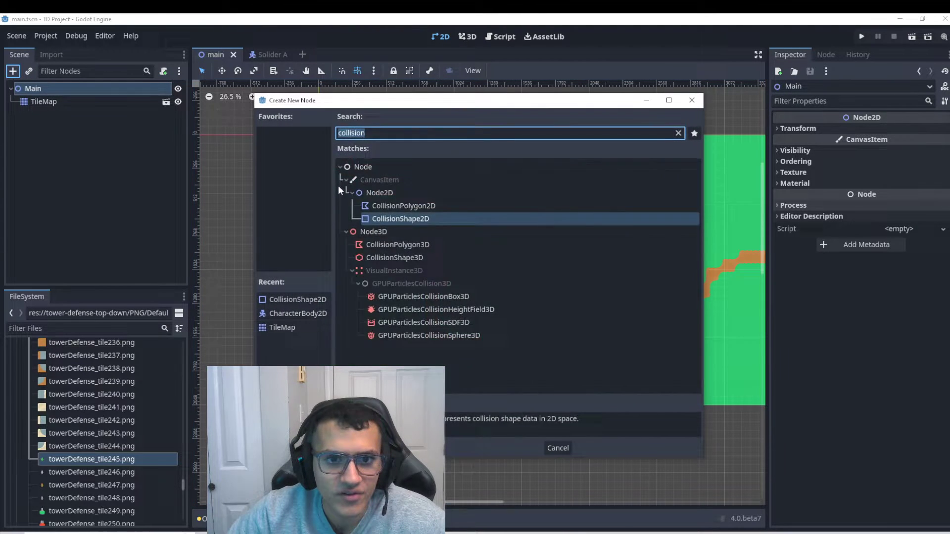
text(ca)
key(Return)
scroll(311, 187, down, 3)
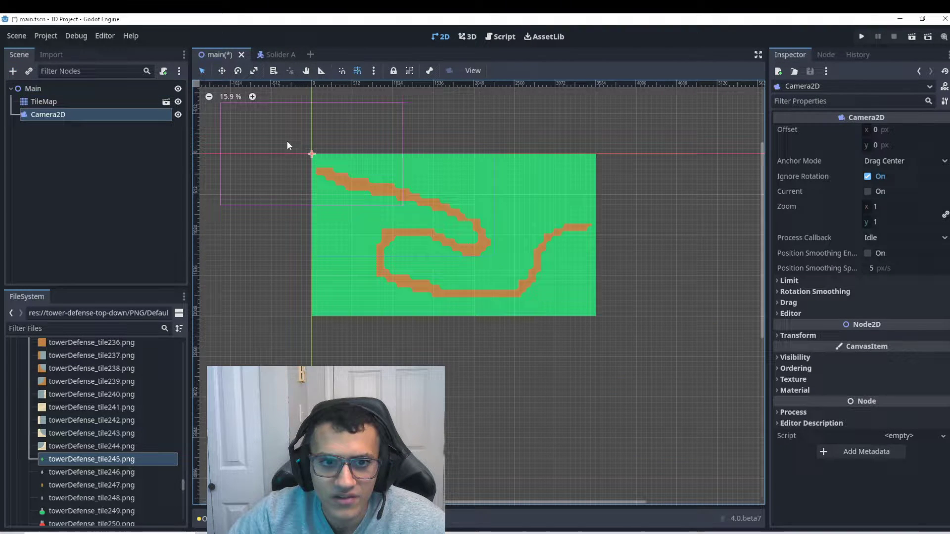
Make the camera current, move it over the map, and run the game.
click(869, 192)
drag(311, 154, 402, 208)
click(861, 37)
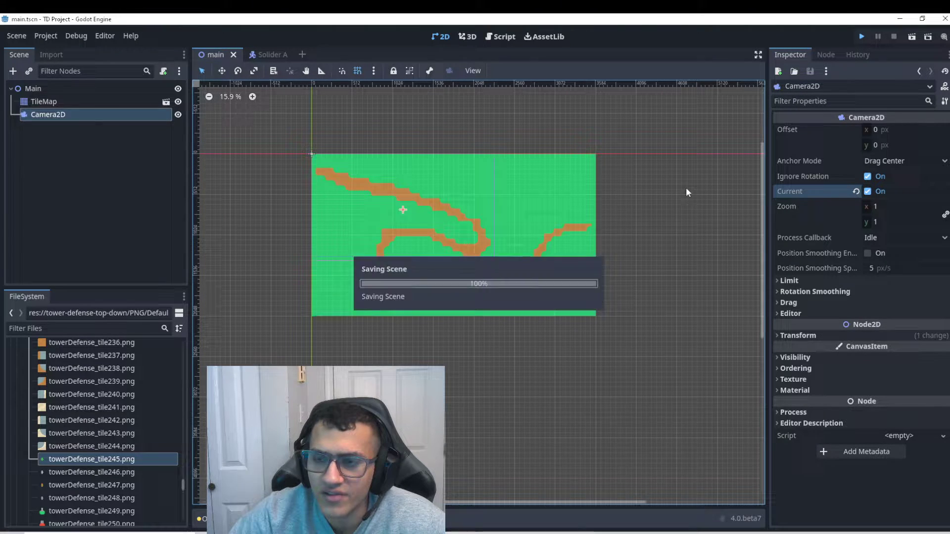
Set camera zoom to 0.514 and make the window Fullscreen with width/height overrides reset to 0.
drag(891, 206, 904, 207)
key(alt+Tab)
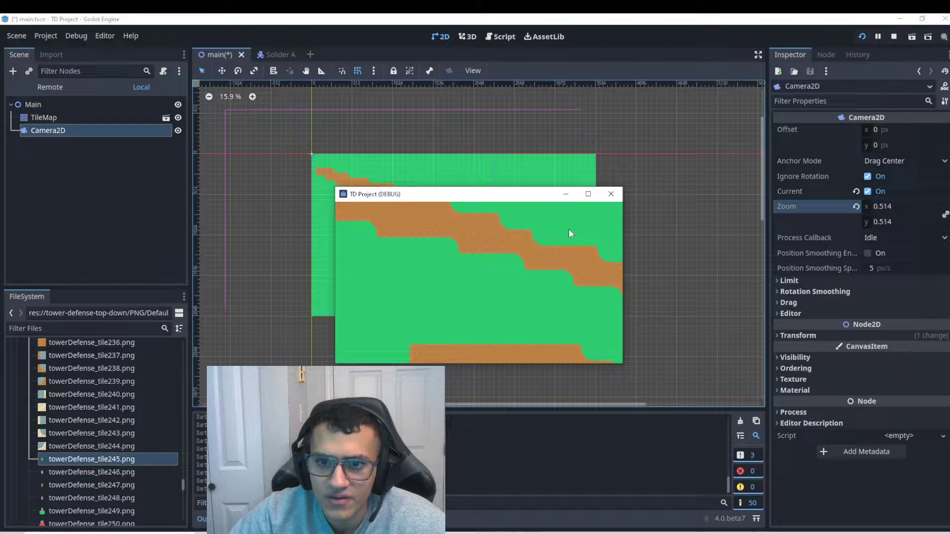
click(46, 36)
click(58, 49)
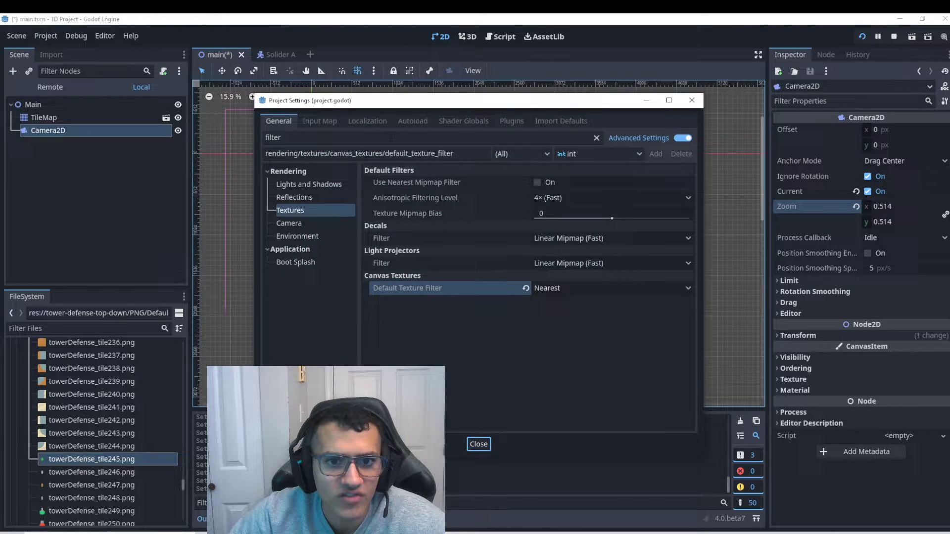
click(597, 137)
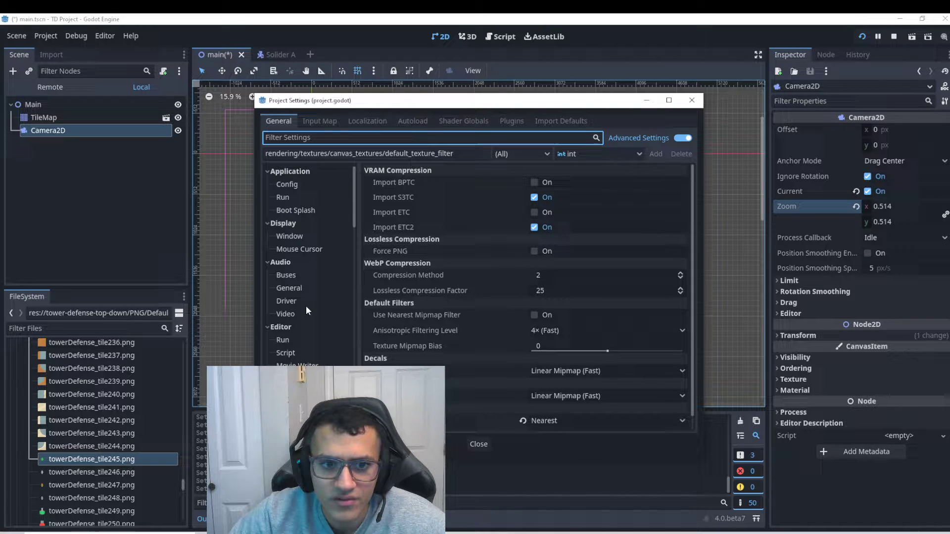
text(win)
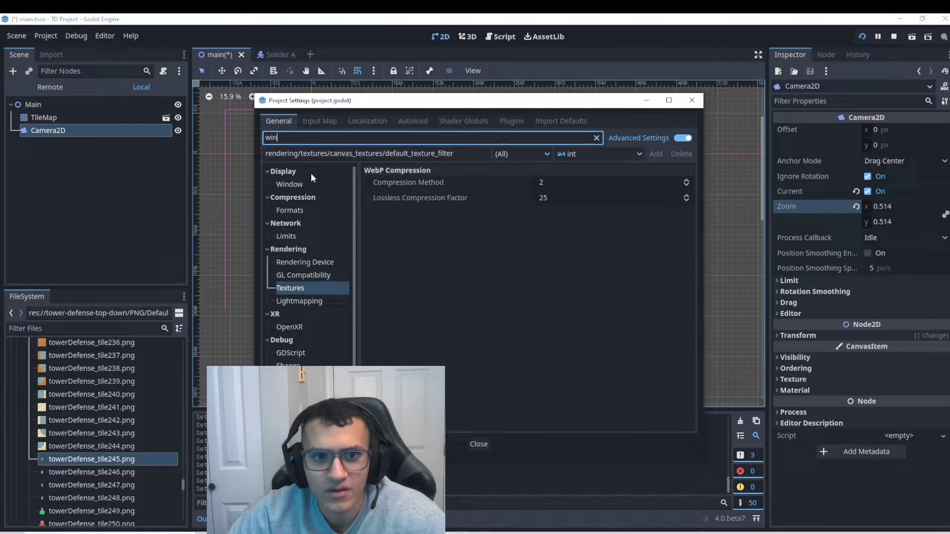
click(343, 188)
click(522, 319)
click(522, 334)
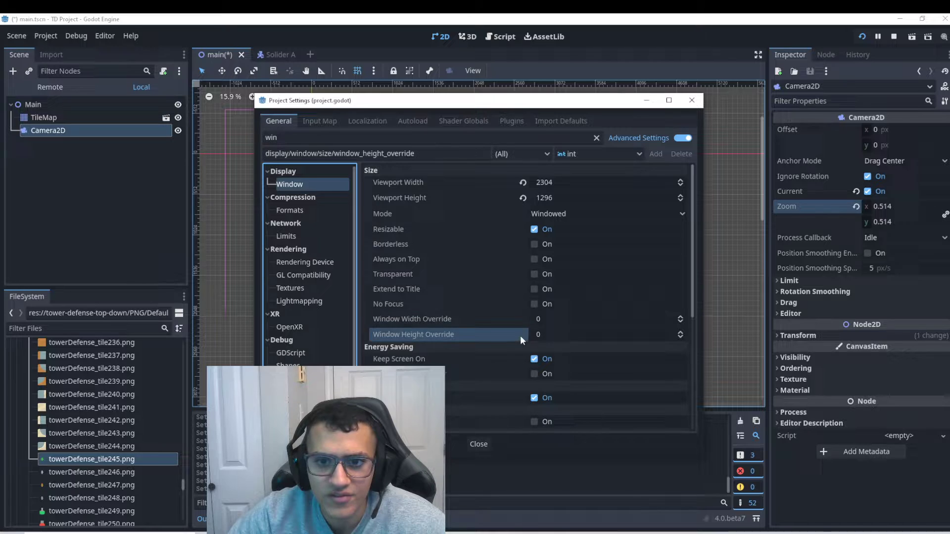
click(544, 213)
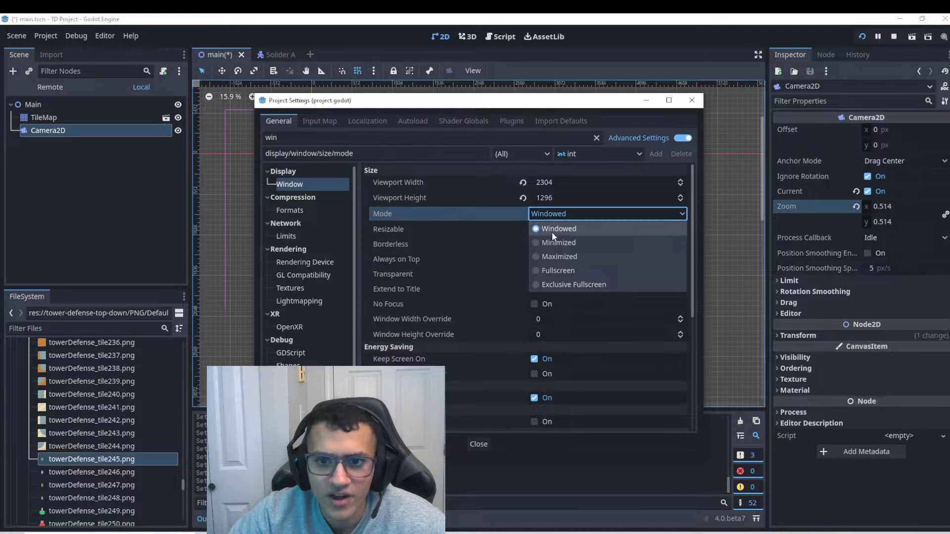
click(559, 270)
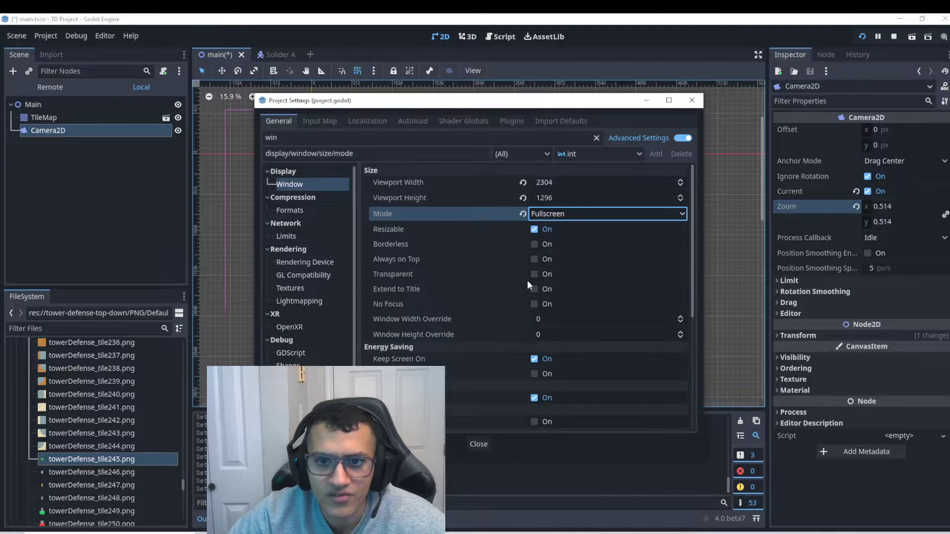
click(479, 444)
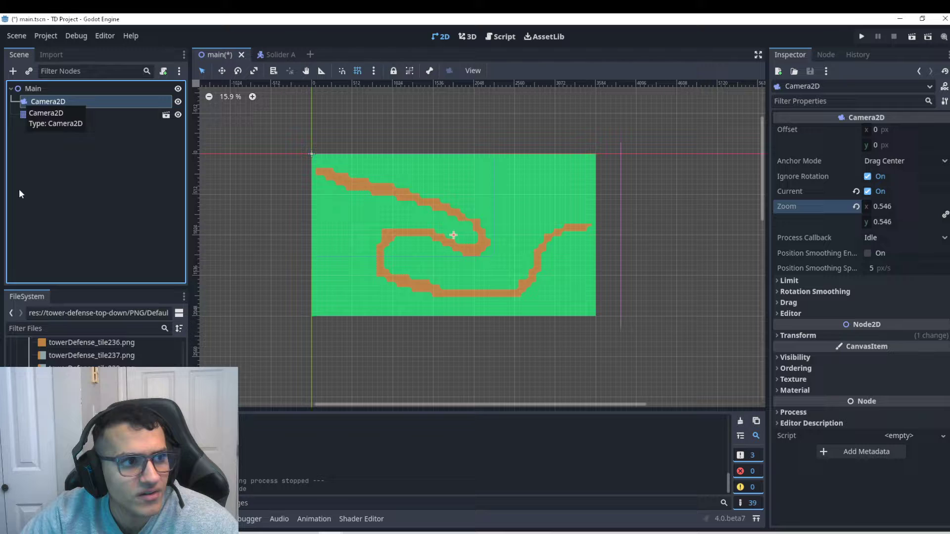
Add a Node2D under Main named PathSpawner and save the main scene.
click(798, 335)
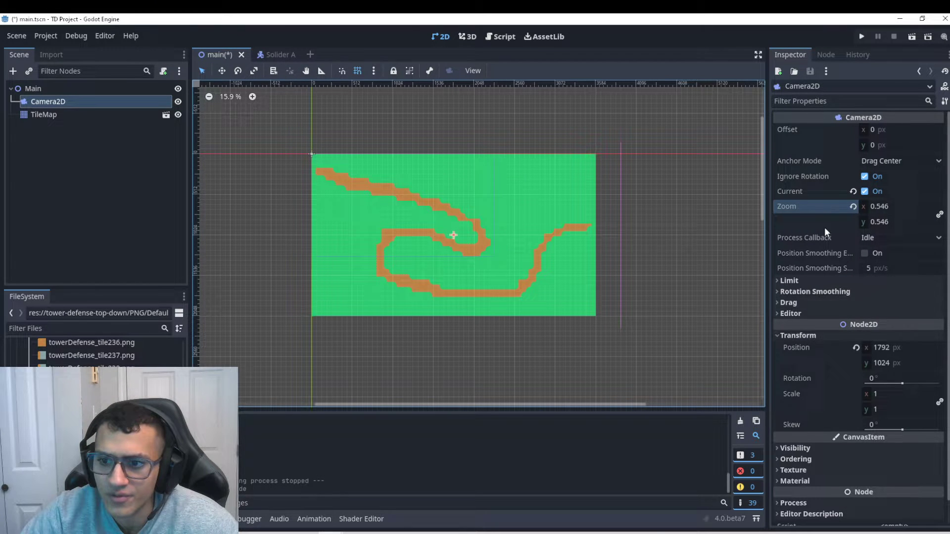
click(32, 88)
click(12, 70)
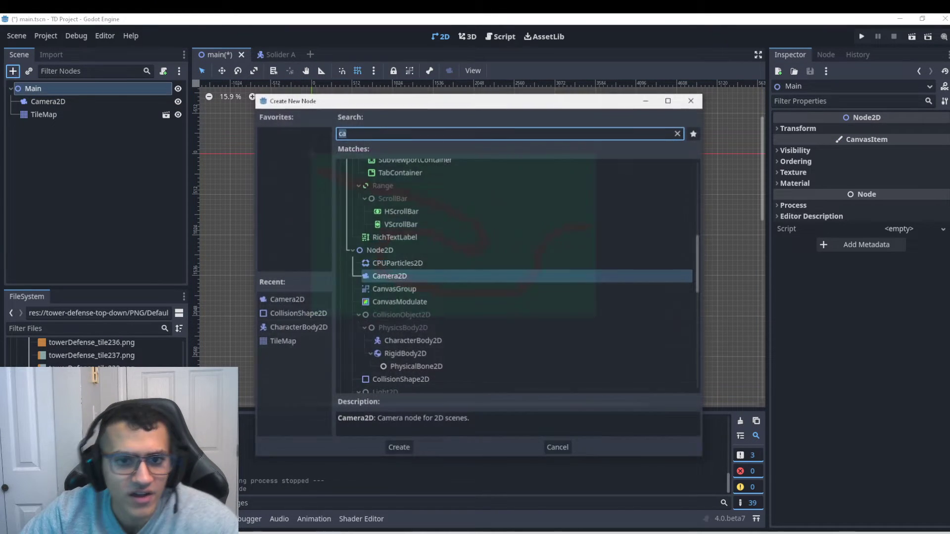
text(node)
key(Down)
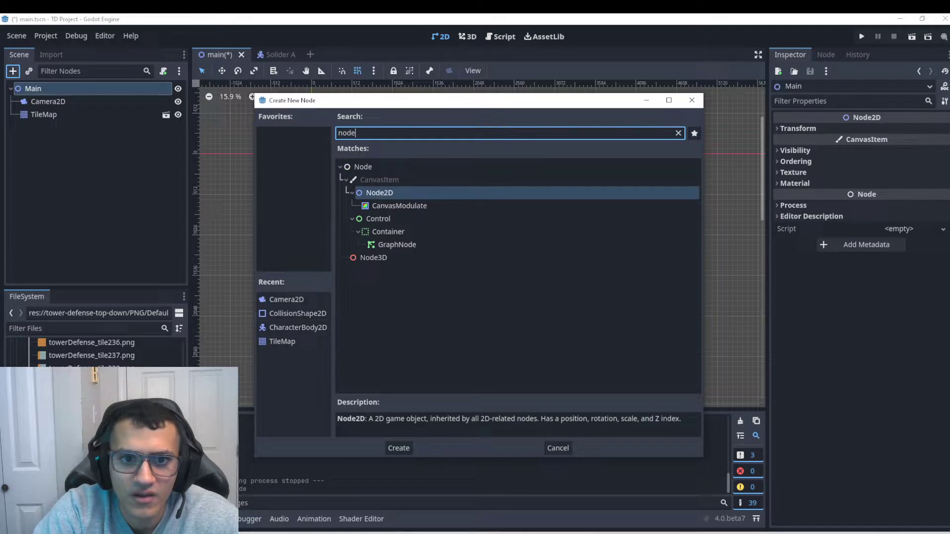
key(Return)
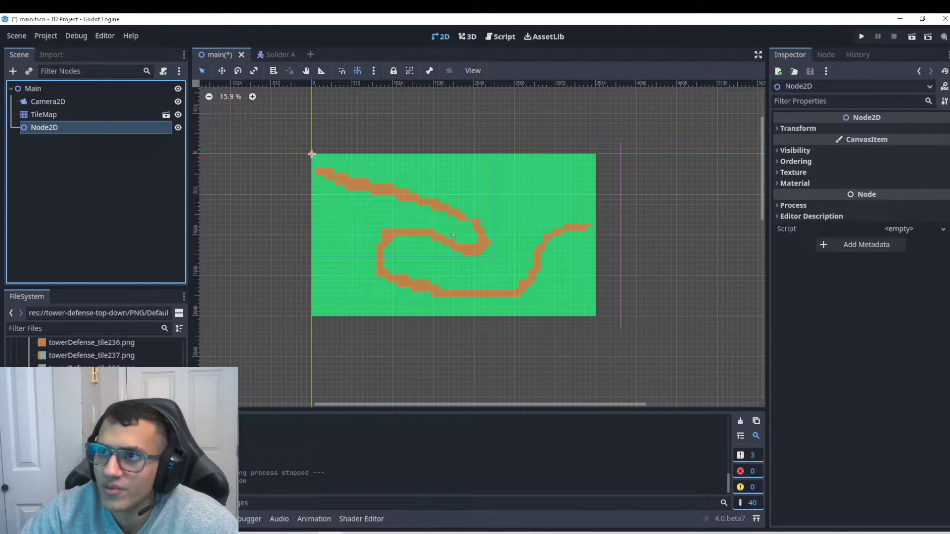
click(74, 128)
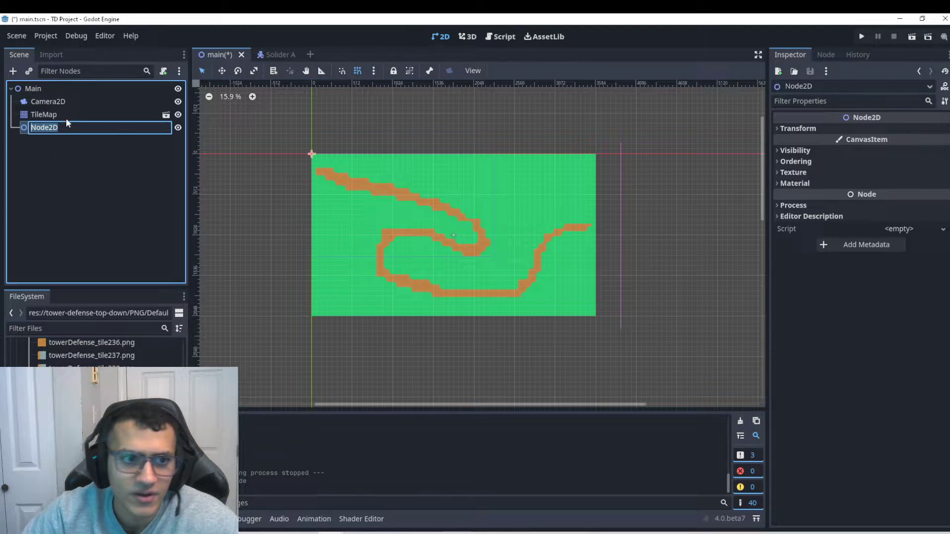
text(PathSwp)
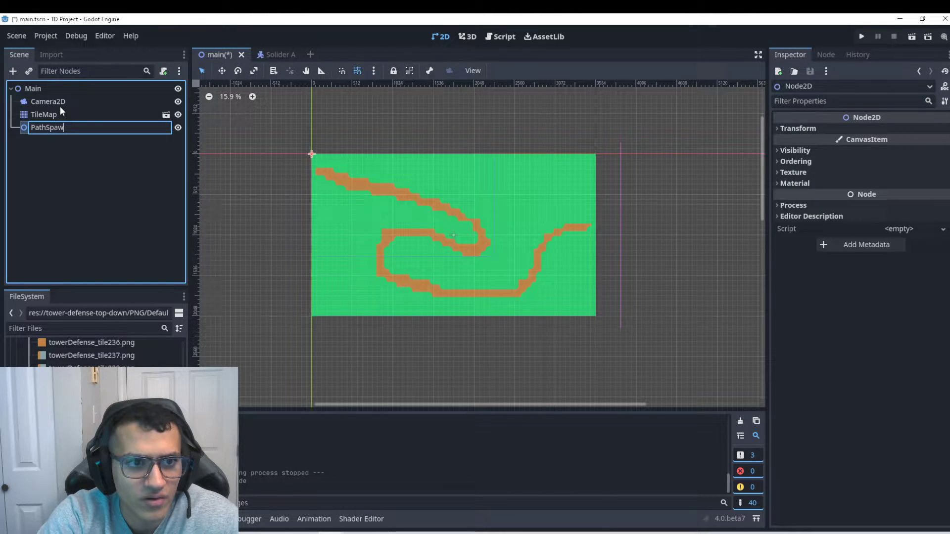
text(ner)
key(Return)
key(ctrl+s)
Add a Path2D under Main with a PathFollow2D child beneath it.
scroll(267, 163, up, 1)
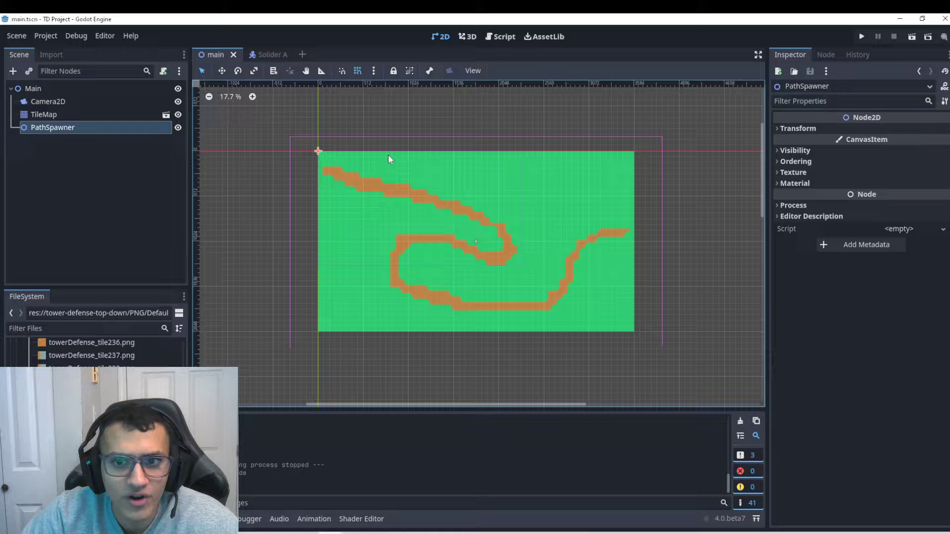
scroll(340, 162, up, 2)
click(31, 88)
click(13, 71)
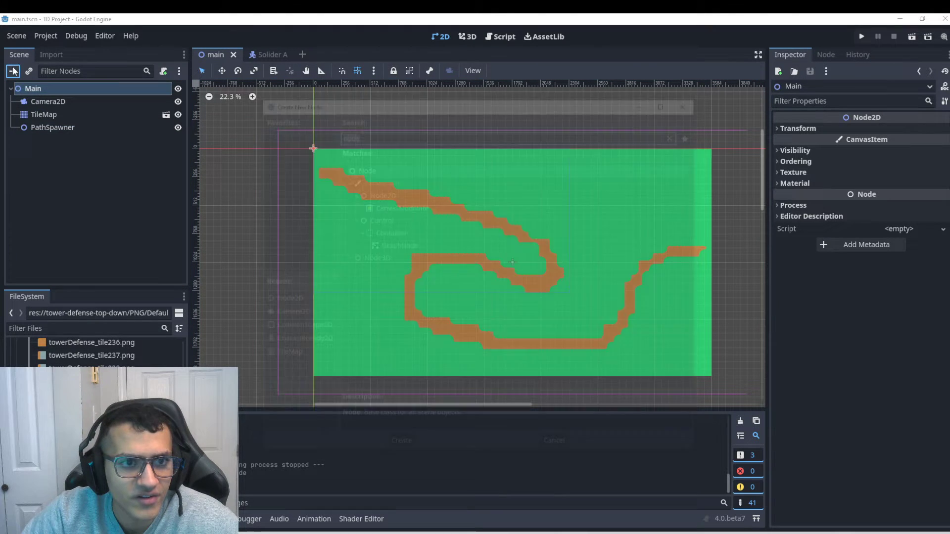
text(path)
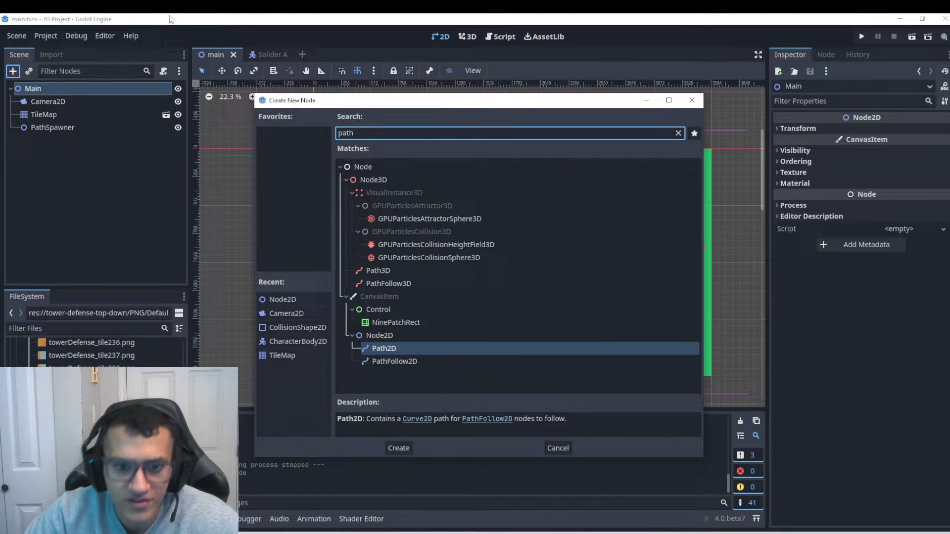
click(400, 448)
click(13, 73)
click(419, 361)
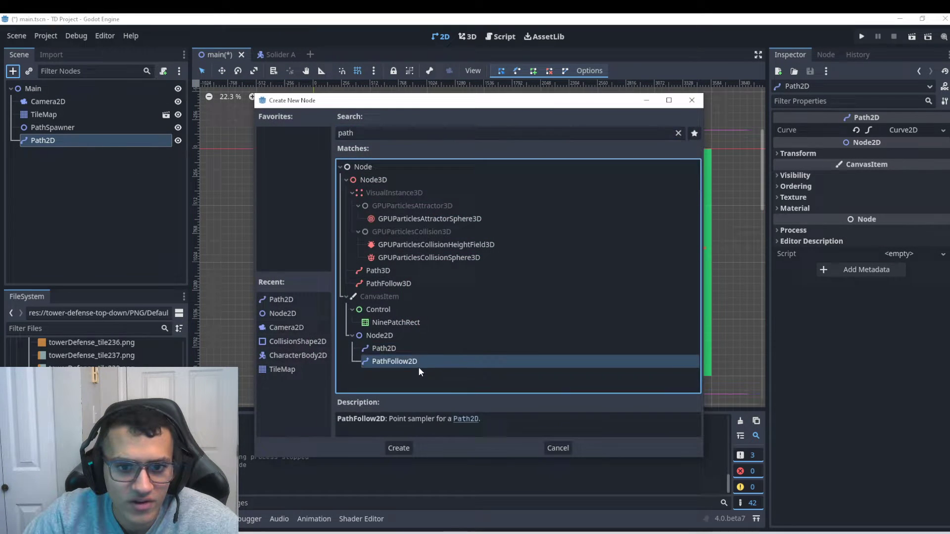
click(399, 448)
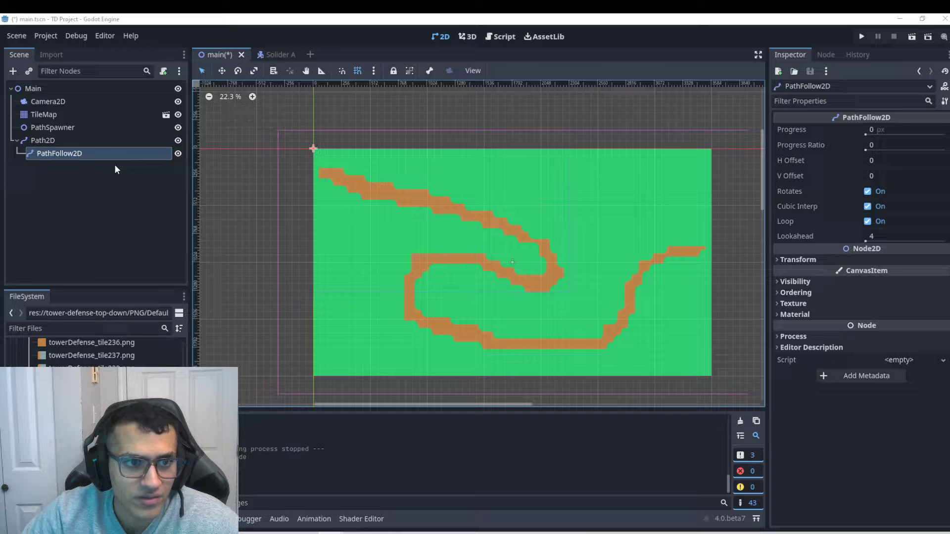
click(44, 141)
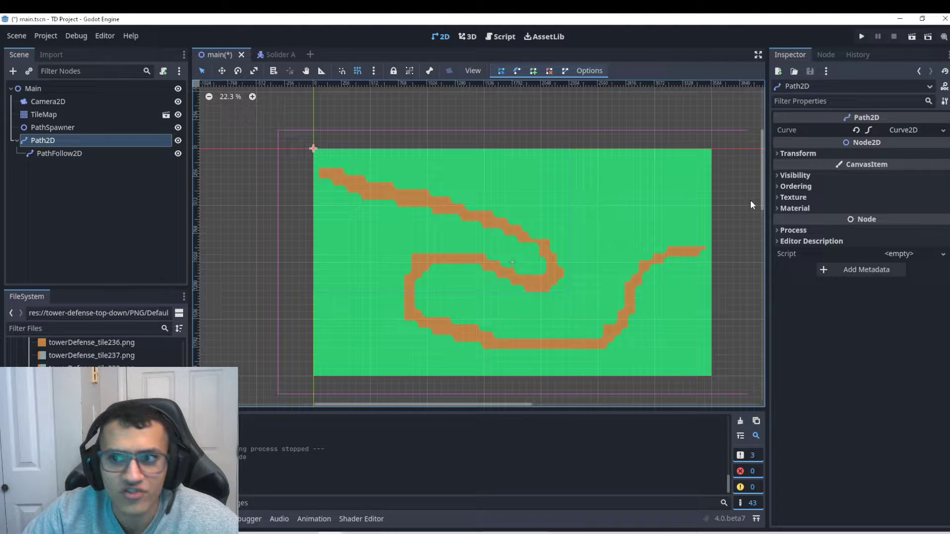
click(76, 154)
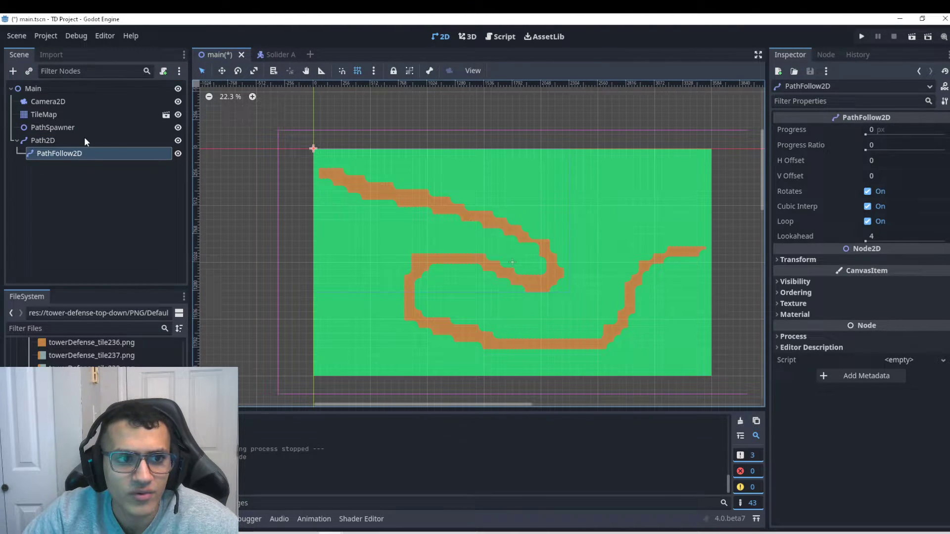
Trace Path2D points from the road's upper-left start around the inner loop to the lower-left.
click(43, 140)
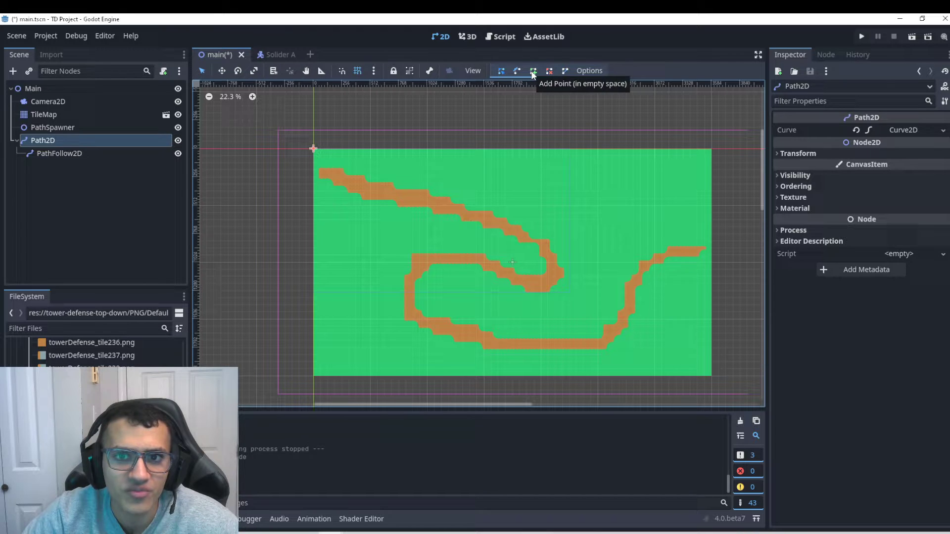
scroll(495, 104, up, 2)
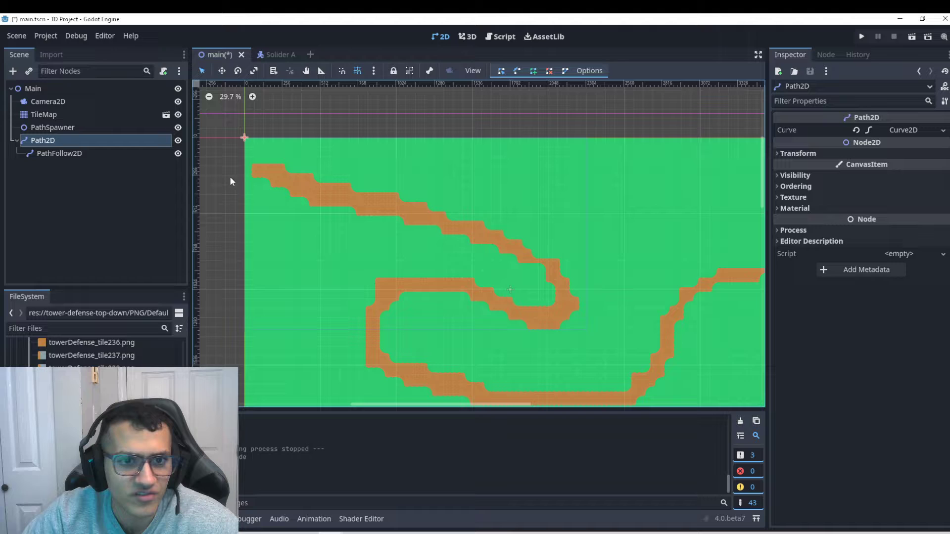
click(263, 166)
click(282, 176)
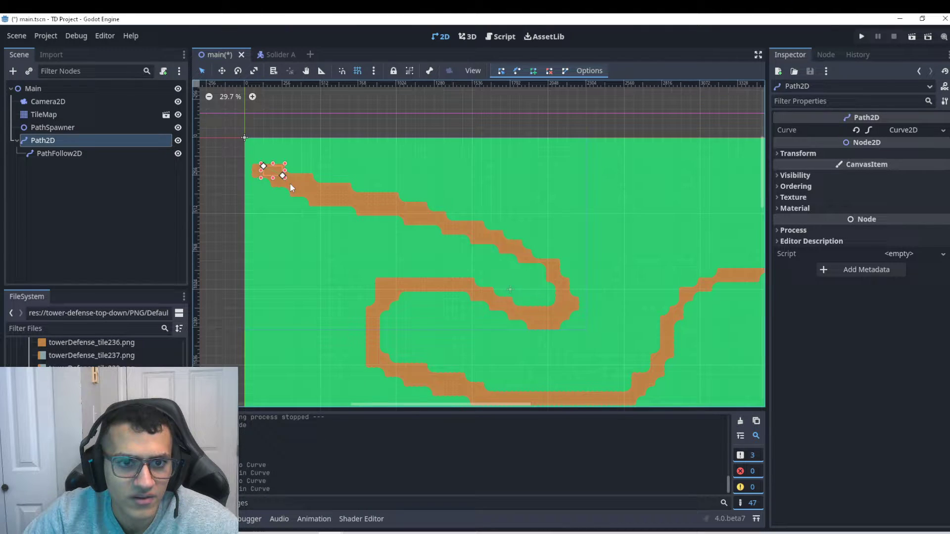
click(301, 194)
click(320, 194)
click(358, 204)
click(387, 204)
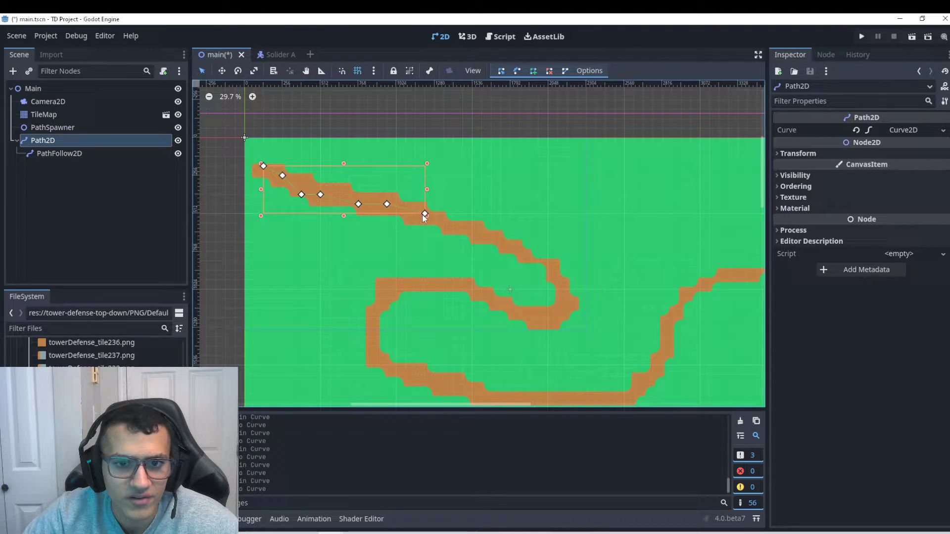
click(424, 223)
click(463, 233)
click(510, 251)
click(548, 270)
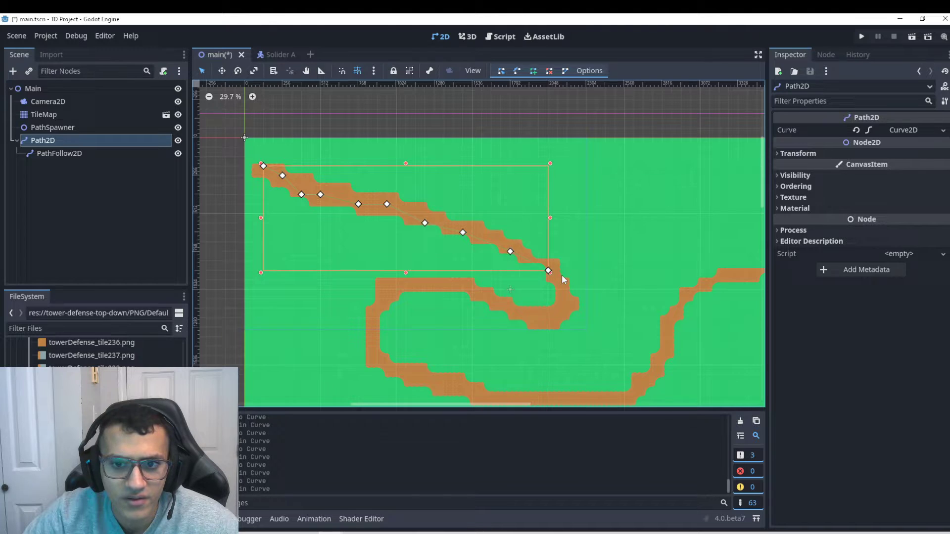
click(557, 290)
click(557, 318)
click(520, 318)
click(501, 299)
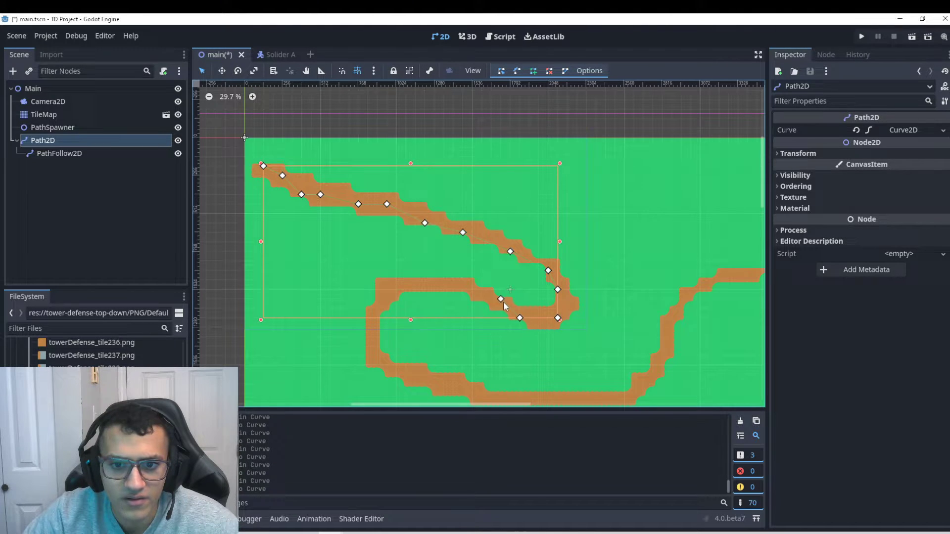
click(473, 289)
click(444, 280)
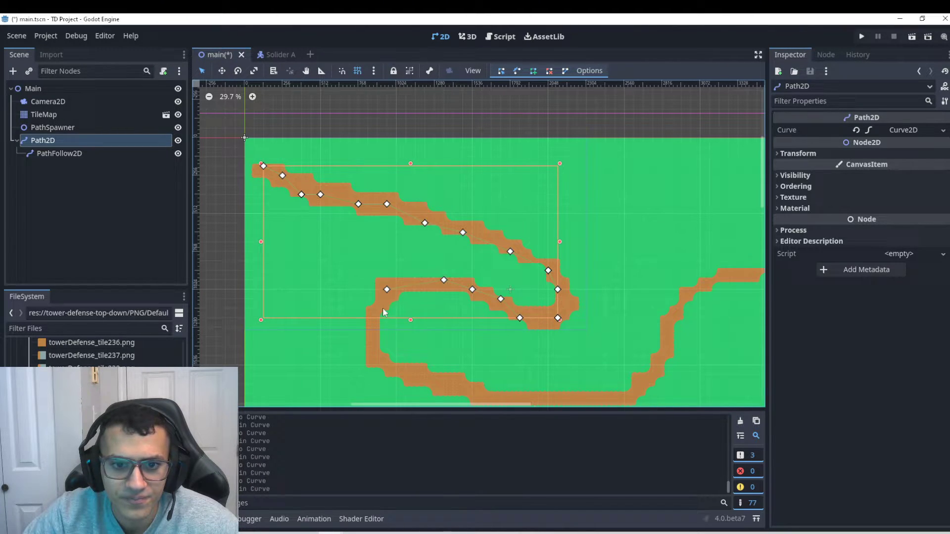
click(368, 337)
click(377, 356)
click(406, 375)
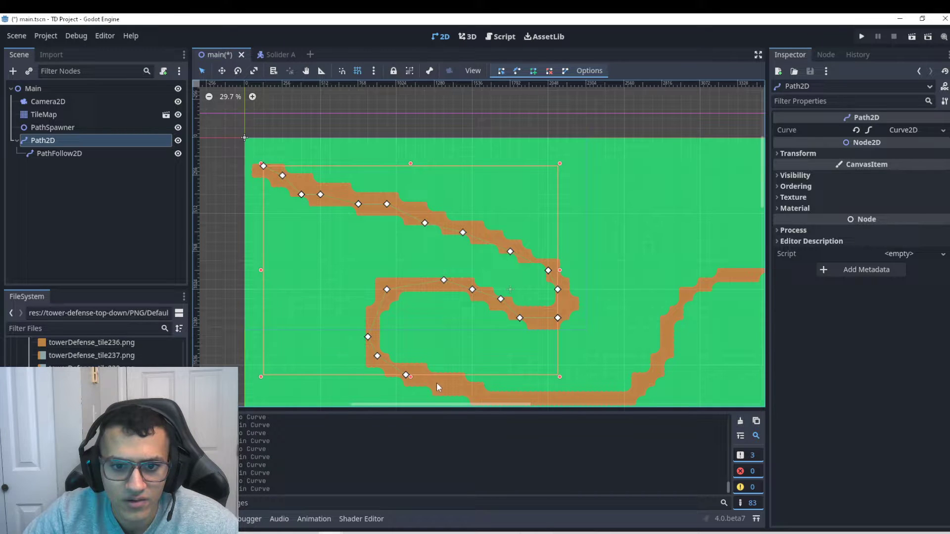
click(436, 384)
click(472, 394)
Continue the curve along the bottom road and up to the road's right end, then save.
middle_drag(471, 395, 385, 254)
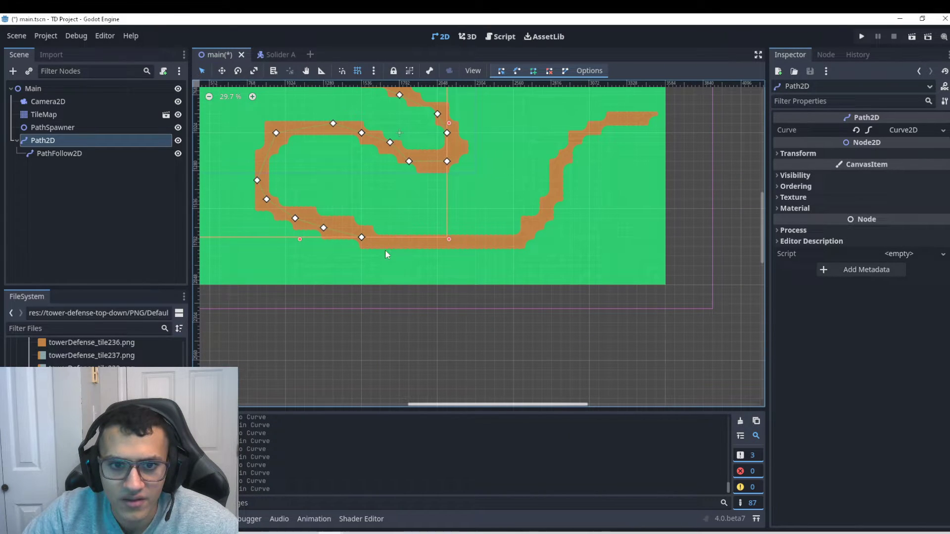
click(399, 246)
click(457, 246)
click(494, 237)
click(523, 237)
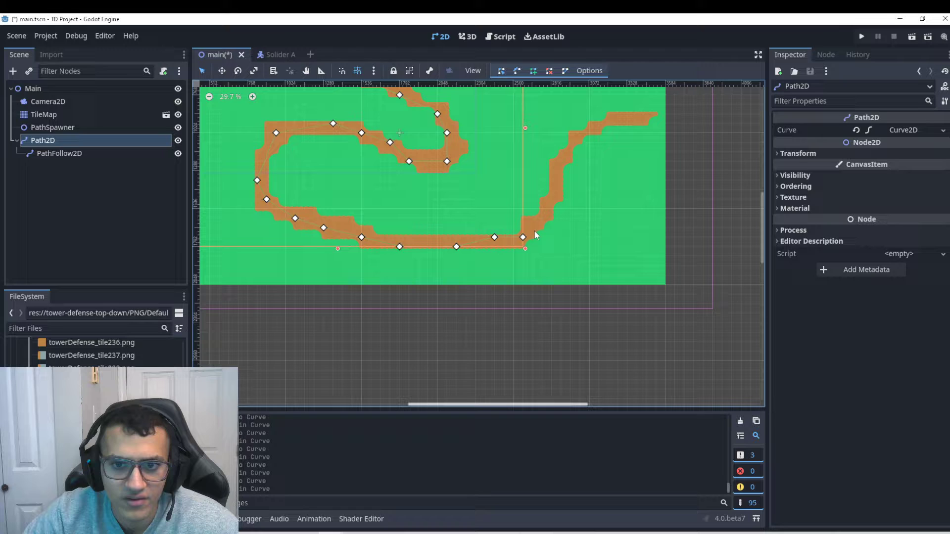
click(542, 218)
click(552, 199)
click(561, 180)
click(561, 161)
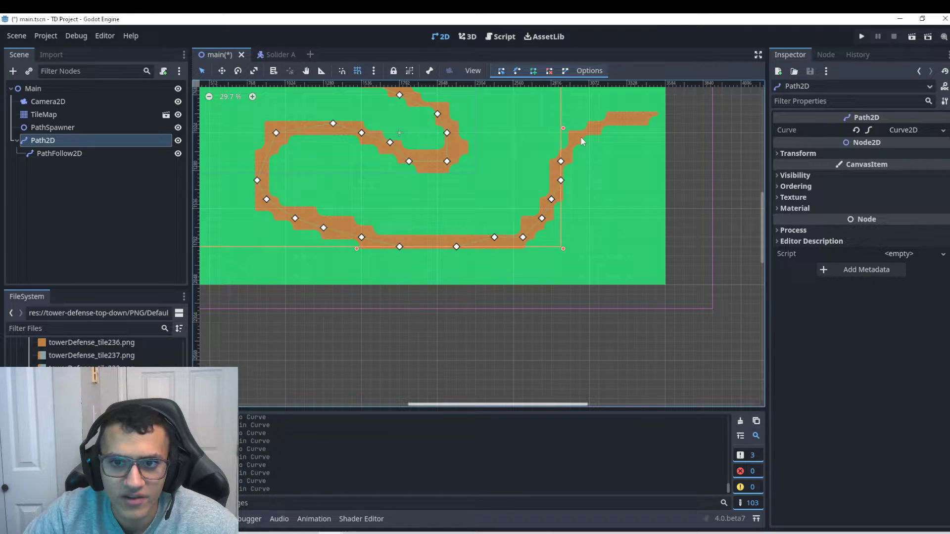
click(580, 133)
click(608, 123)
click(627, 113)
click(646, 114)
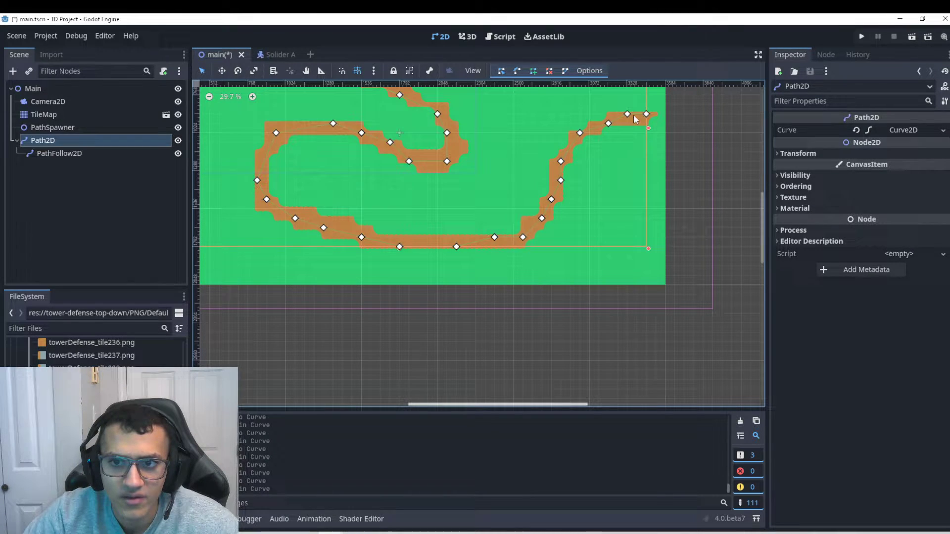
scroll(488, 203, down, 2)
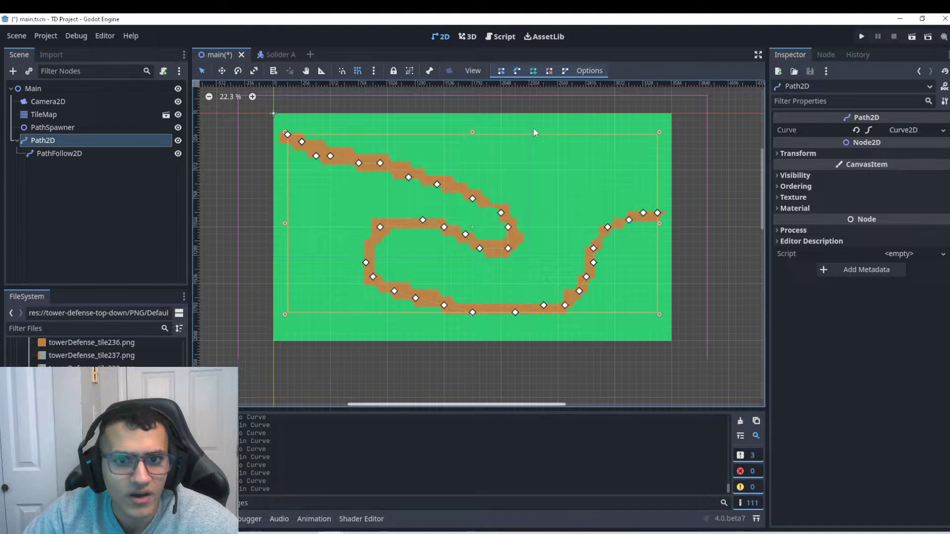
key(ctrl+s)
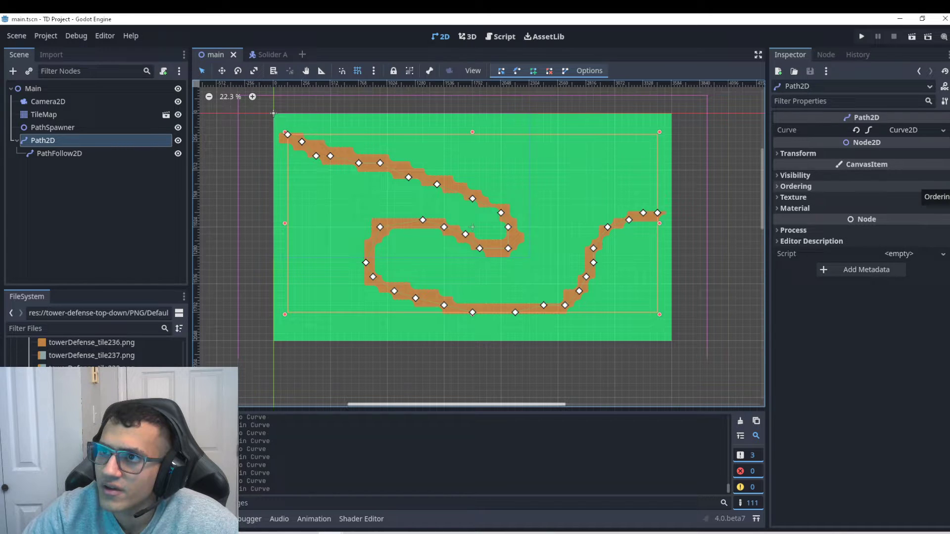
Drag the Solider A scene in as a child of PathFollow2D.
click(94, 154)
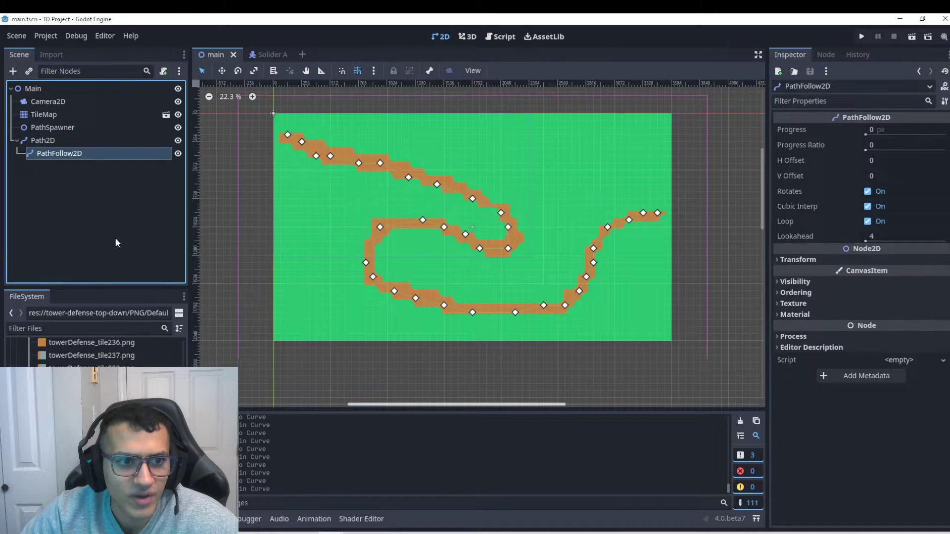
scroll(94, 354, up, 20)
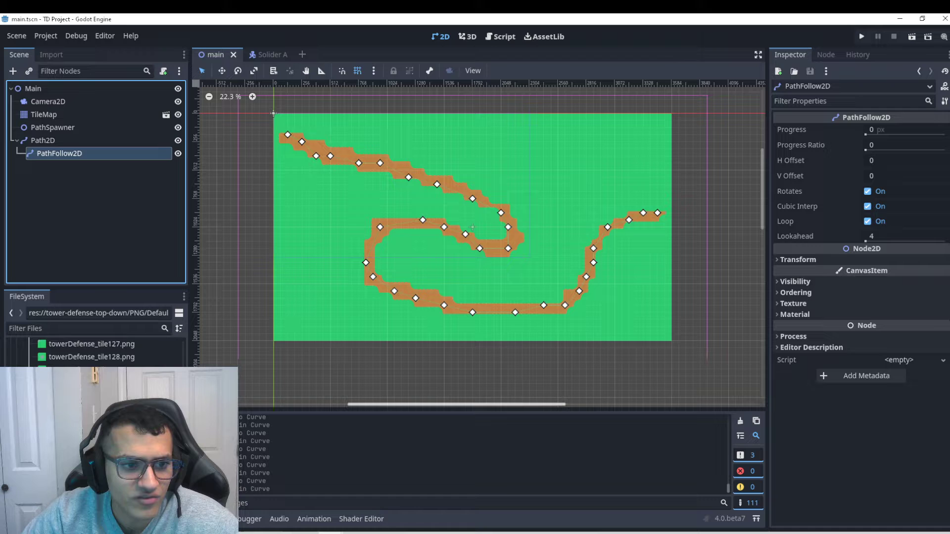
click(94, 353)
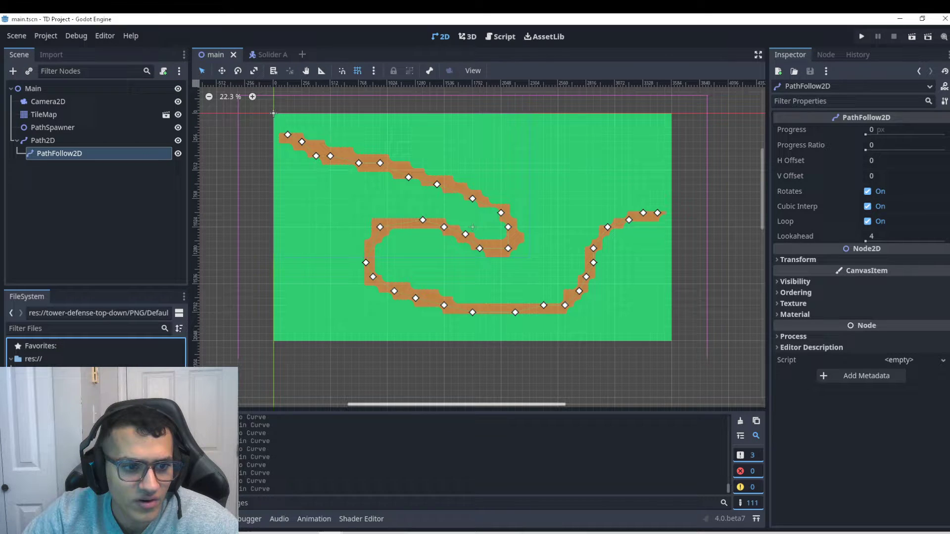
drag(74, 386, 64, 166)
click(640, 190)
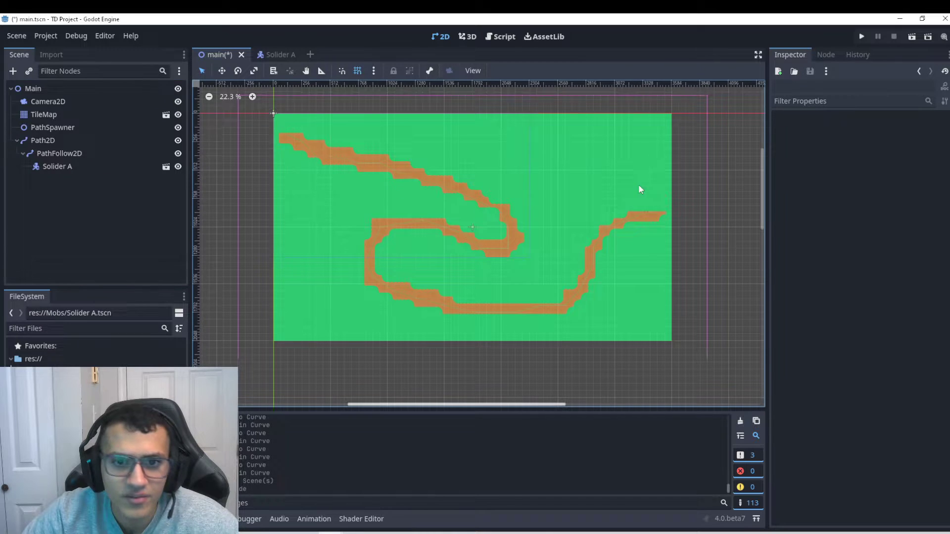
click(77, 166)
In the Solider A scene, attach a new Solider A.gd script using the Node: Default template.
click(296, 53)
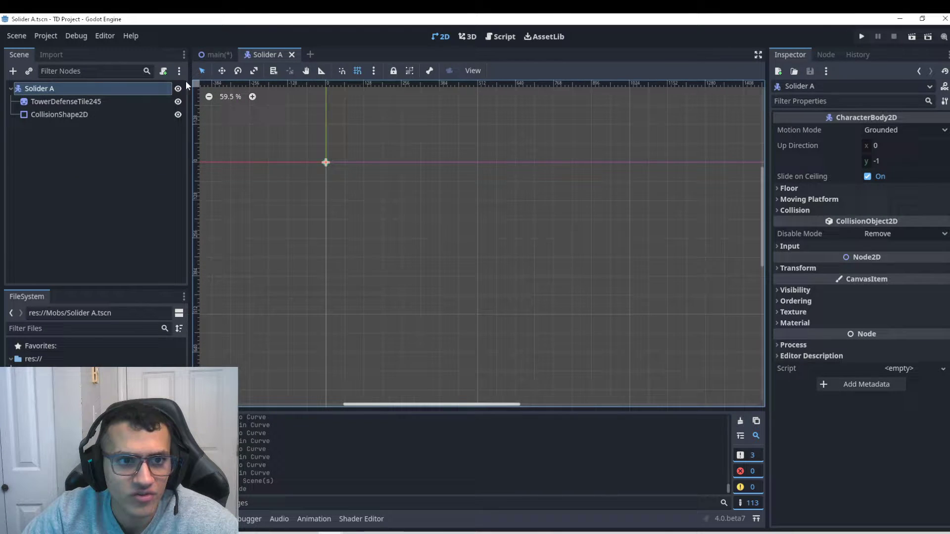
click(163, 70)
click(424, 252)
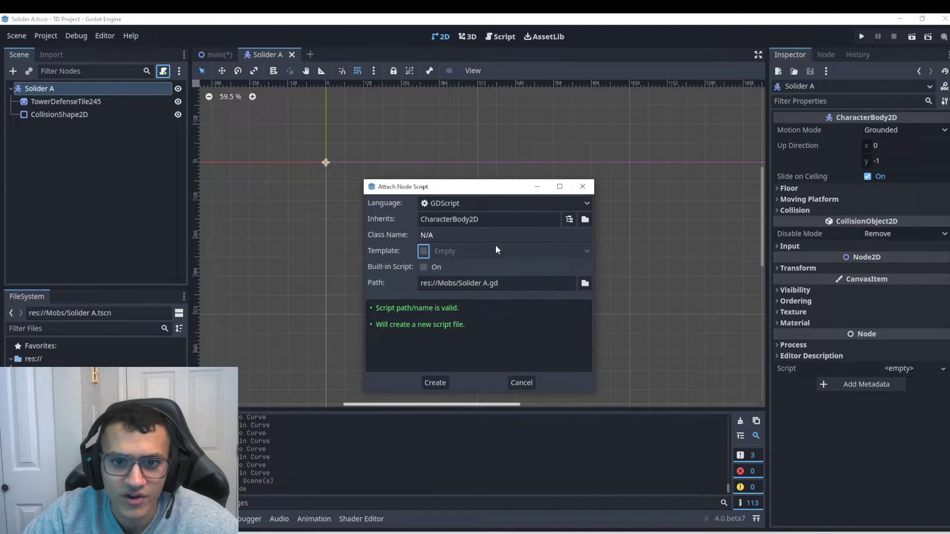
click(424, 252)
click(471, 251)
click(475, 296)
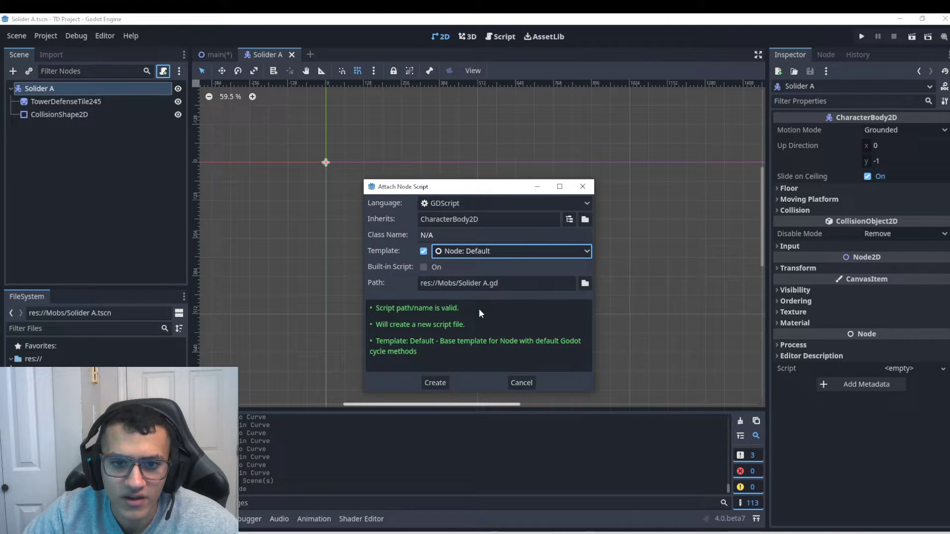
click(441, 386)
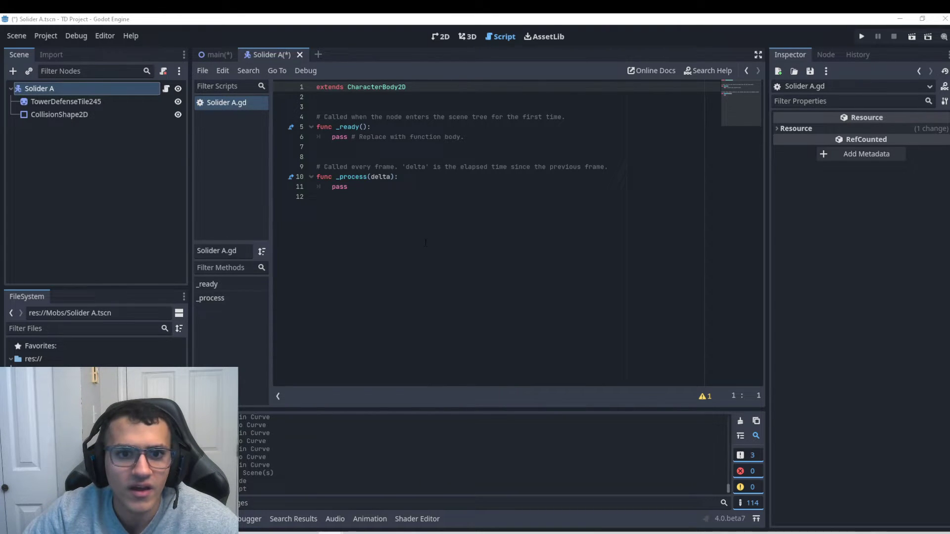
Replace the template's _ready code with an exported speed variable set to 1000.
drag(319, 197, 309, 137)
drag(317, 176, 328, 117)
text(@export var speed = 1000)
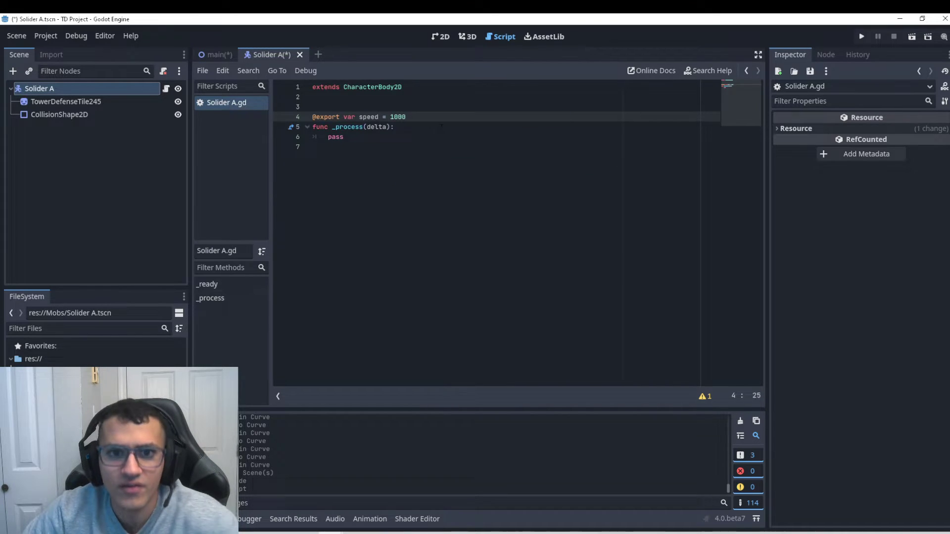
key(Return)
click(398, 117)
click(450, 137)
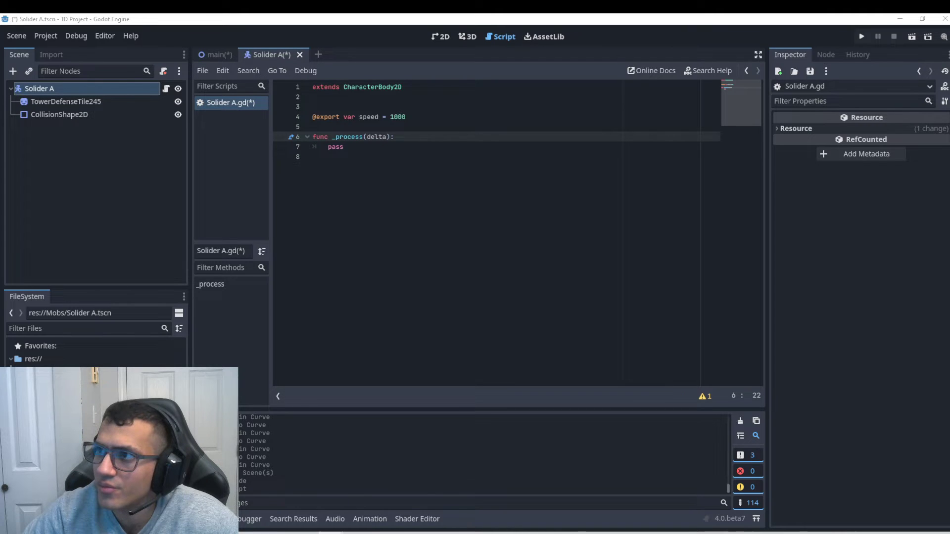
Replace pass in _process with code advancing the parent's progress by speed*delta.
click(314, 156)
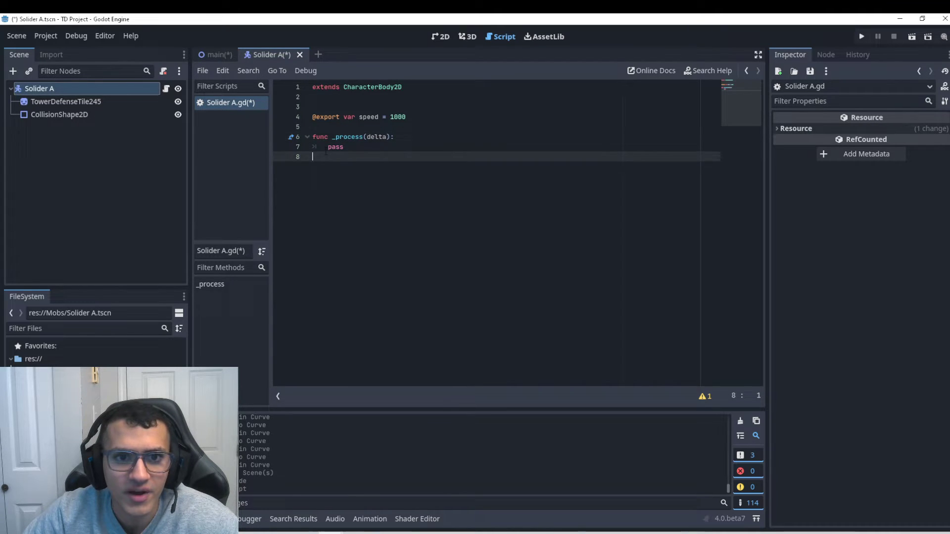
text(get_parent().set_progress(get_parent().get_progress() + speed*delta))
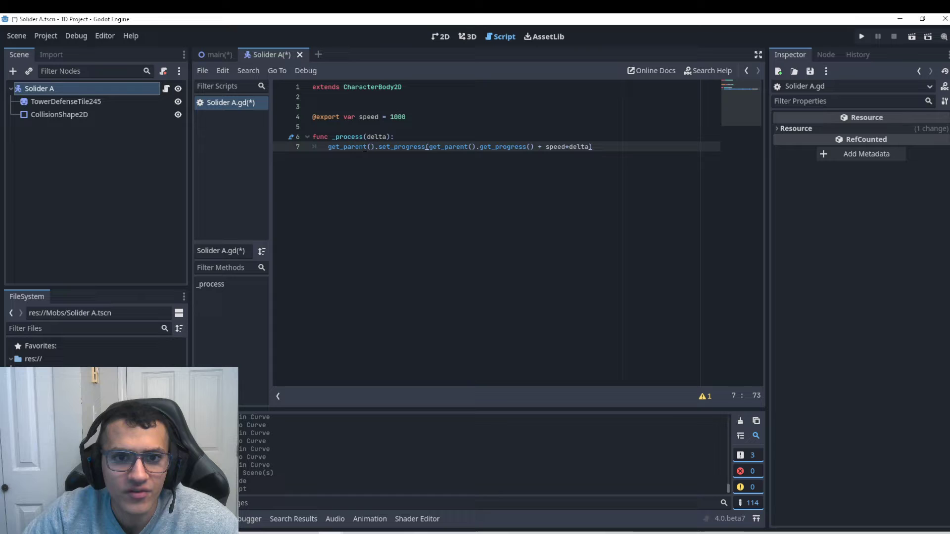
drag(327, 147, 378, 147)
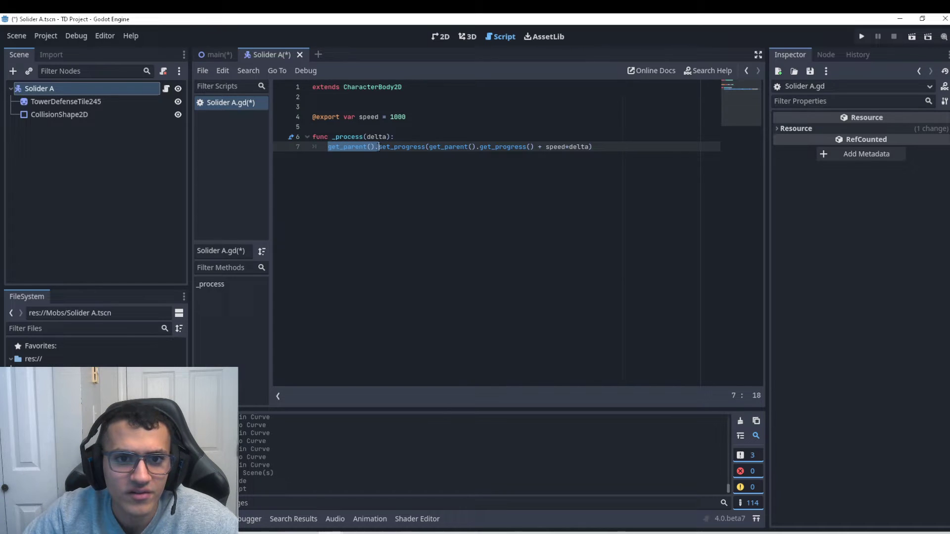
click(210, 51)
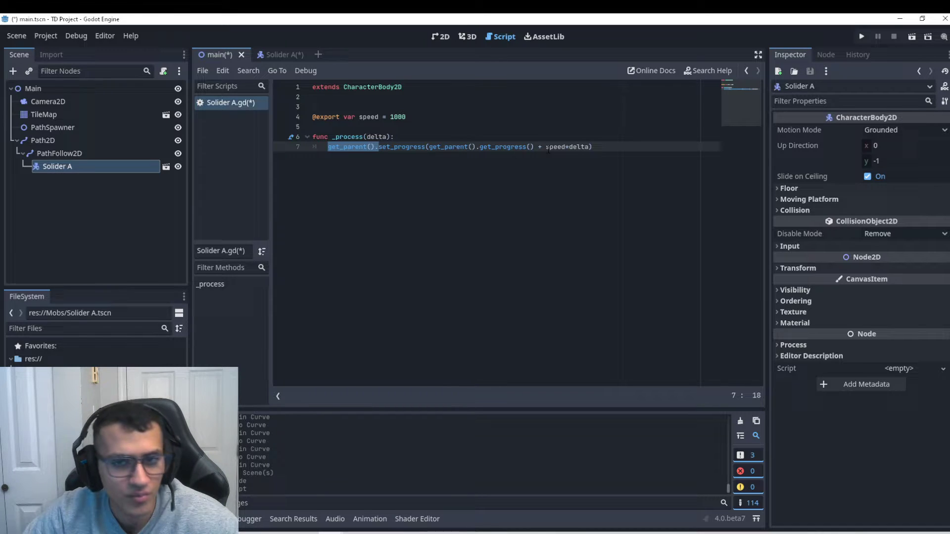
Set the TowerDefenseTile245 sprite's Transform scale to 2 on both axes in Solider A.
click(97, 154)
click(440, 37)
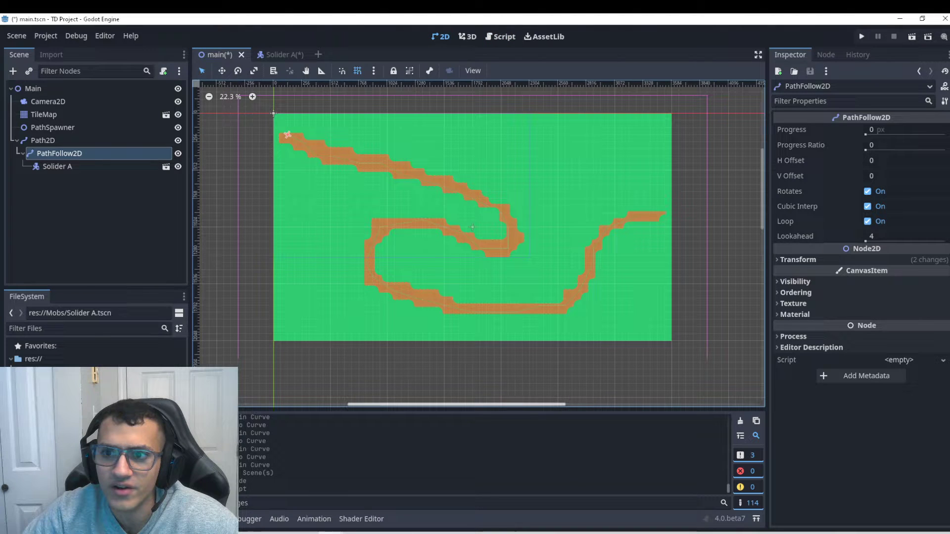
scroll(267, 133, up, 5)
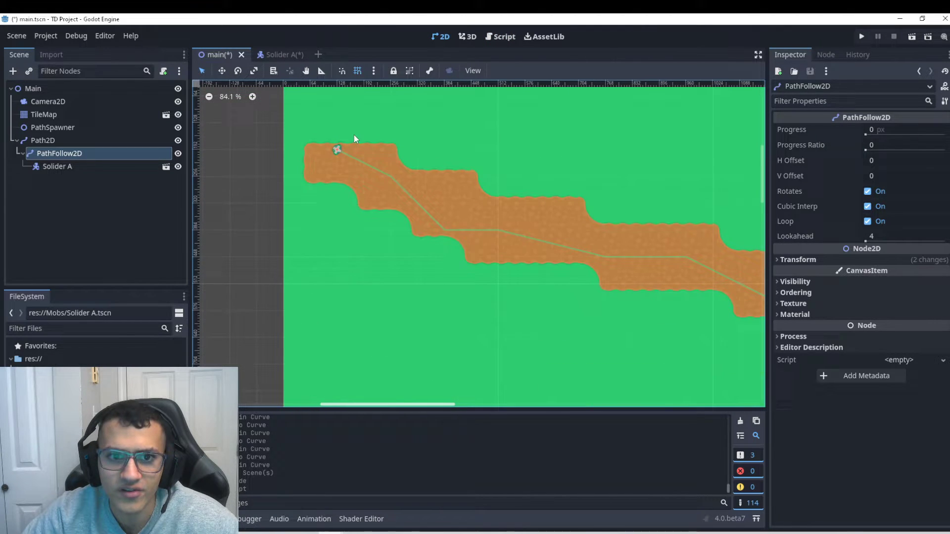
scroll(336, 146, down, 5)
click(285, 55)
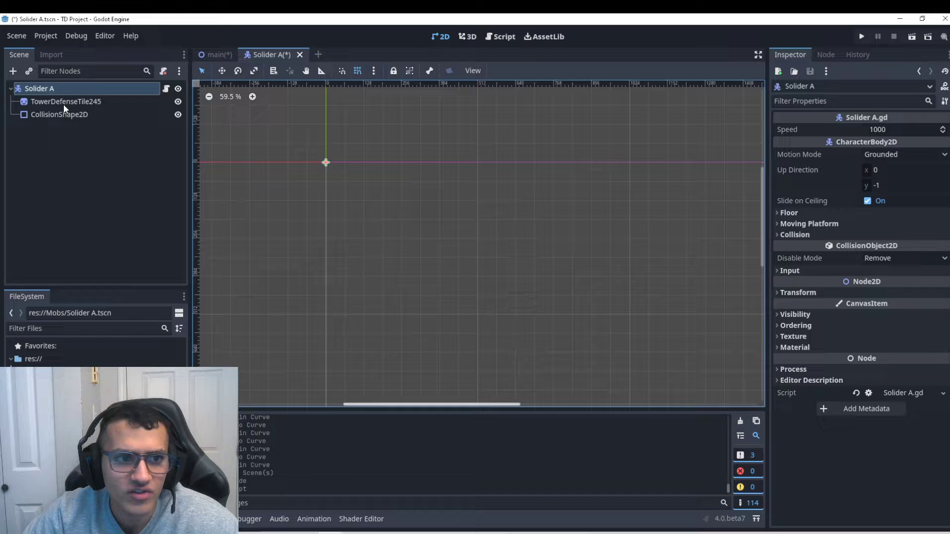
click(63, 103)
click(808, 205)
click(888, 263)
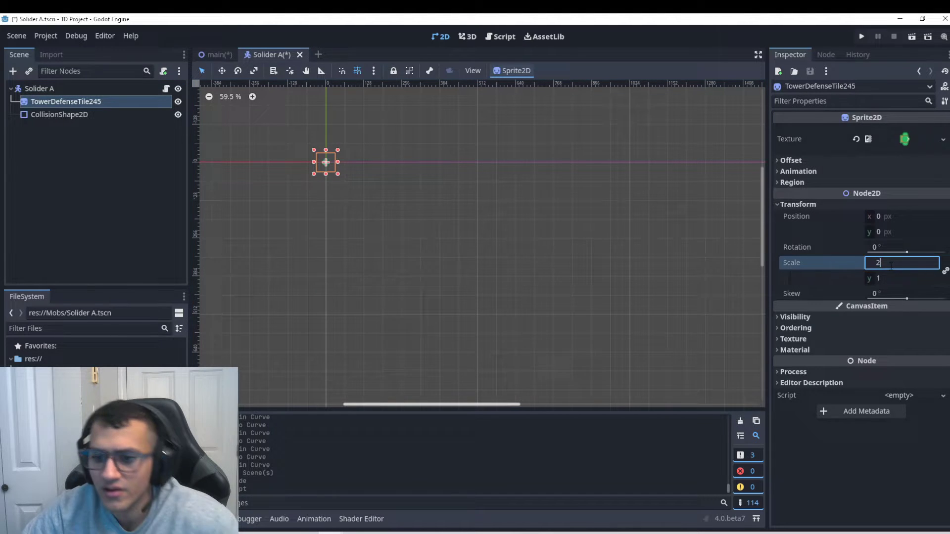
Preview the soldier by dragging PathFollow2D's Progress in main, then reset it to 0.
click(216, 55)
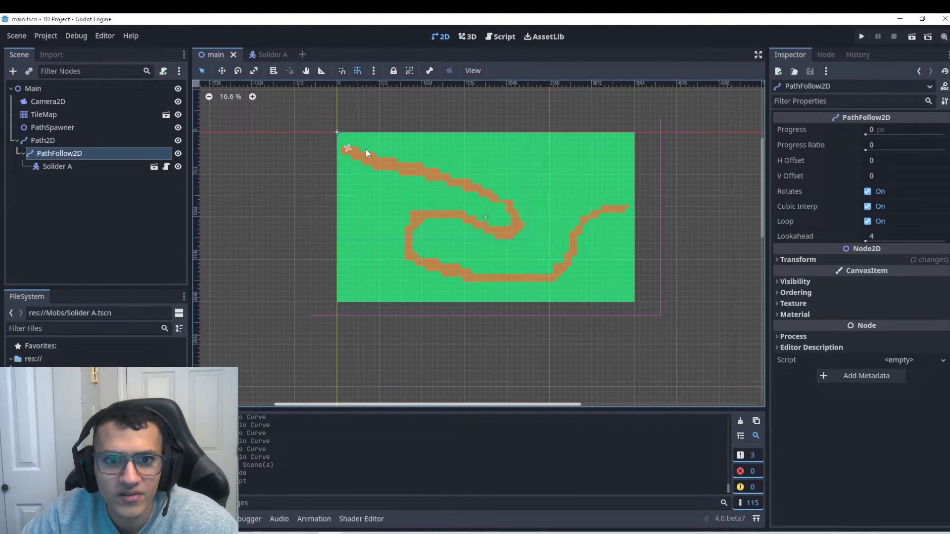
scroll(364, 150, up, 2)
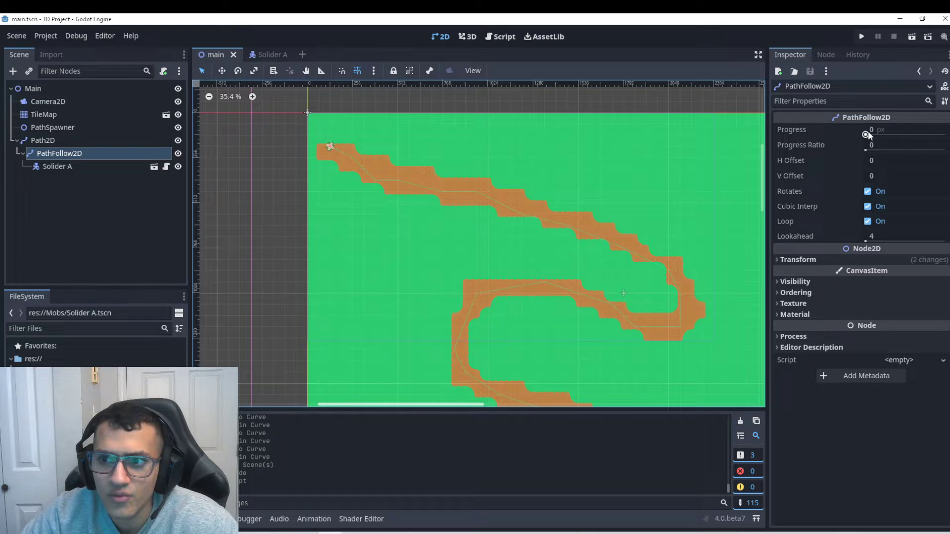
drag(868, 135, 901, 129)
scroll(642, 230, down, 1)
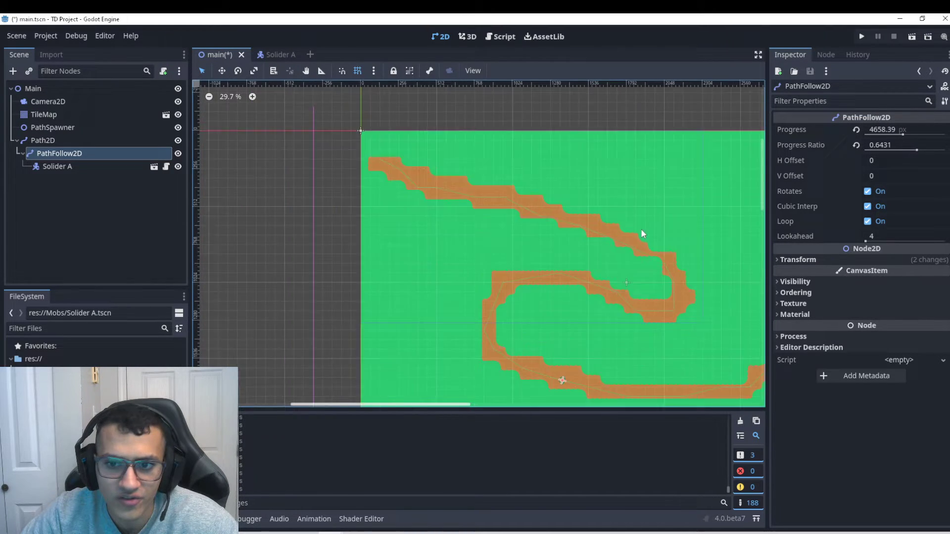
scroll(641, 230, down, 1)
click(856, 130)
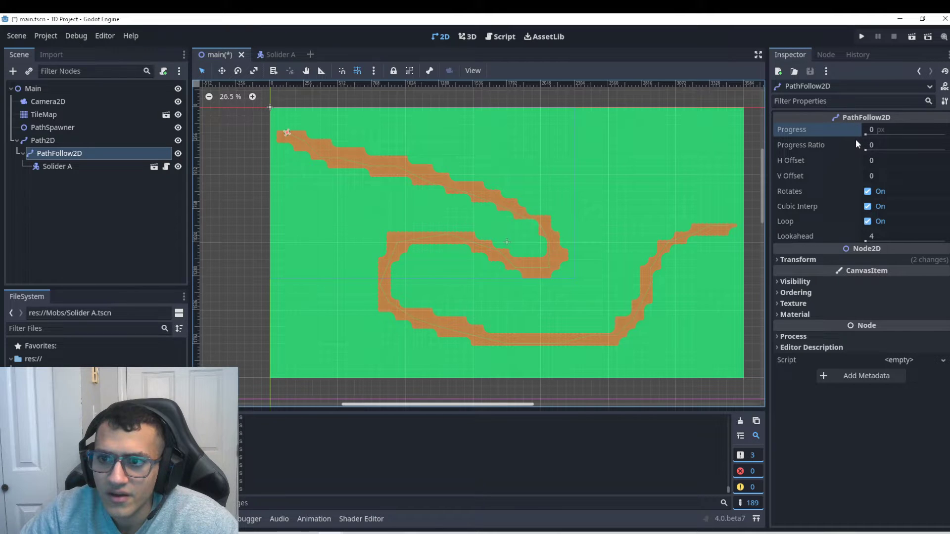
click(276, 55)
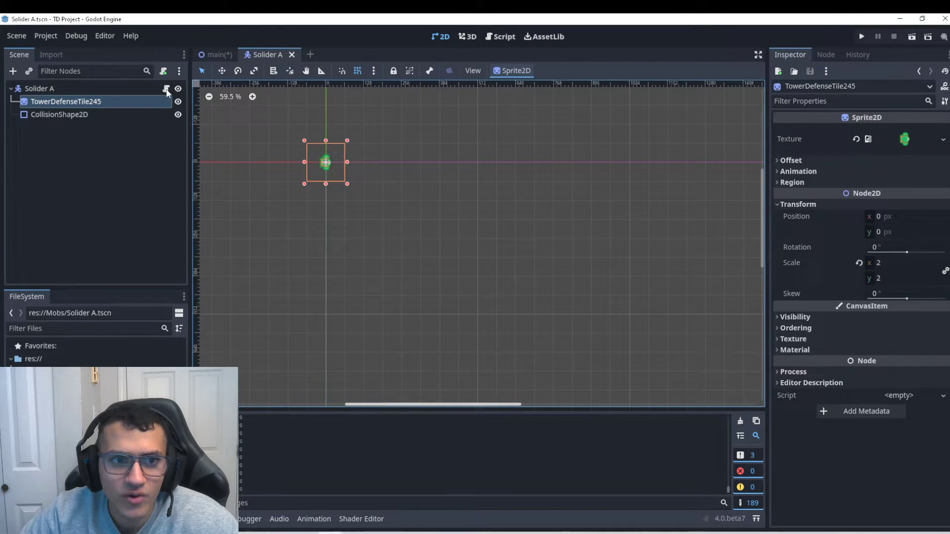
click(166, 89)
Test-run the project, switch off PathFollow2D's Loop, and save the main scene.
click(861, 36)
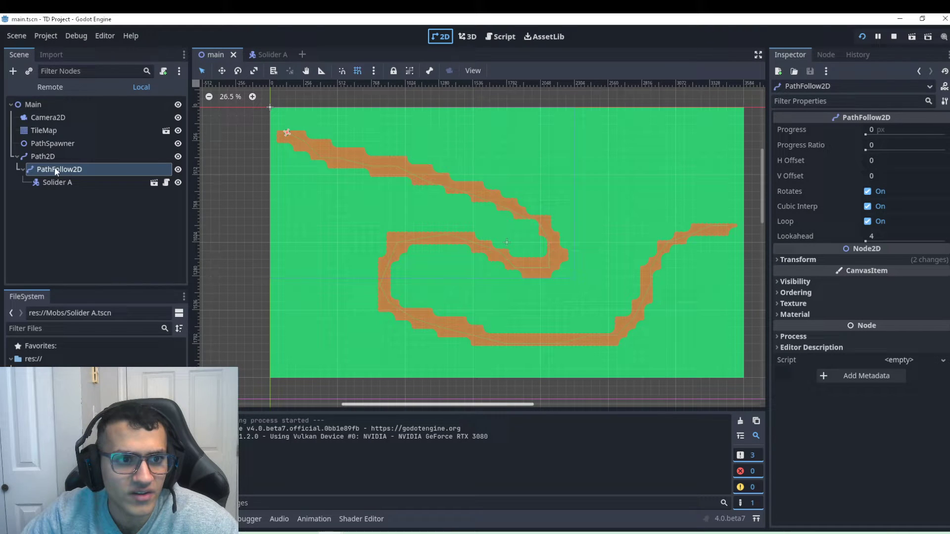
click(872, 221)
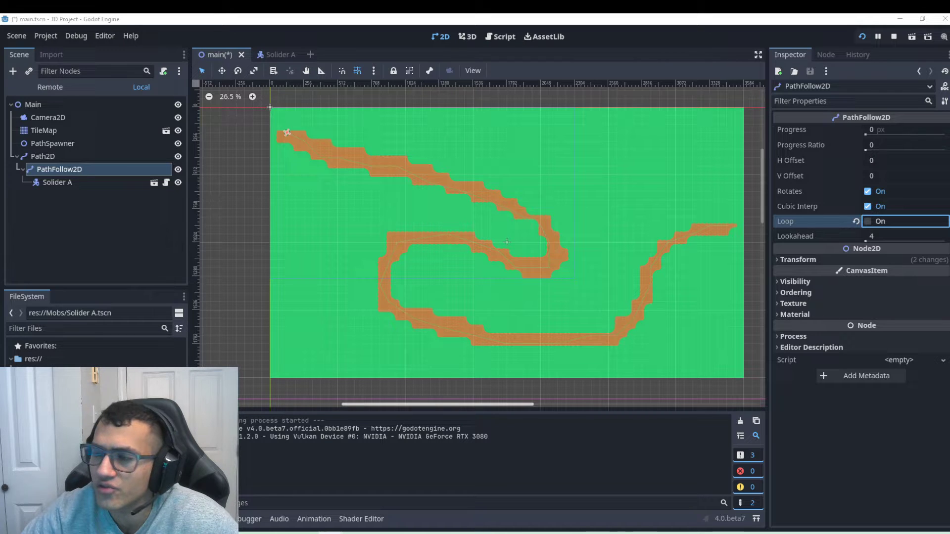
key(ctrl+s)
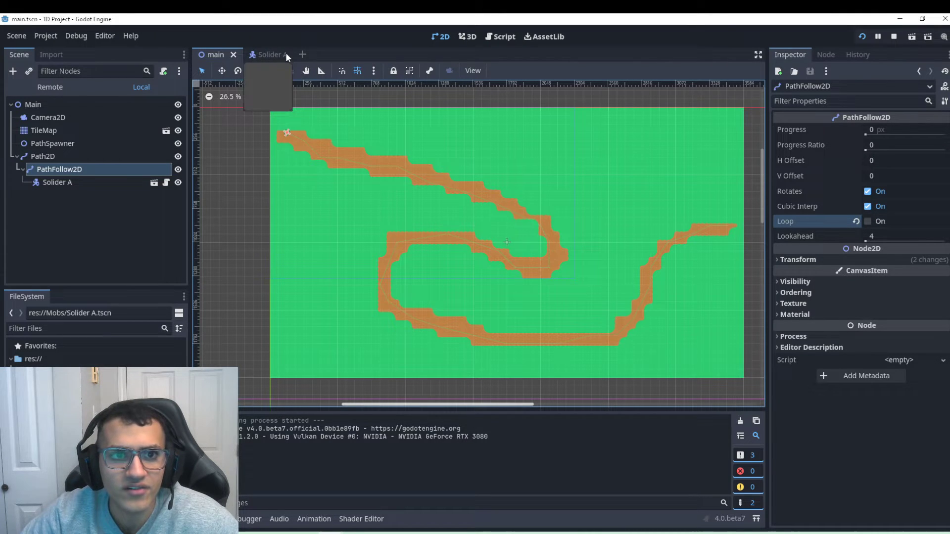
Add an 'if get_progress_ratio() == 1: queue_free()' block to Solider A's _process.
click(271, 54)
click(166, 105)
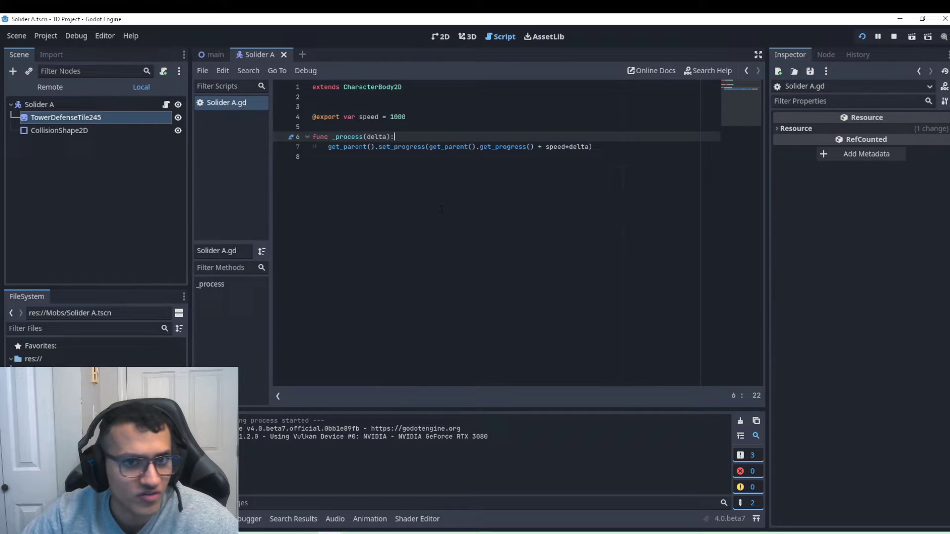
click(355, 169)
text(if get_parent().get_progress_ratio() == 1: 		queue_free())
drag(444, 157, 331, 147)
drag(395, 157, 465, 157)
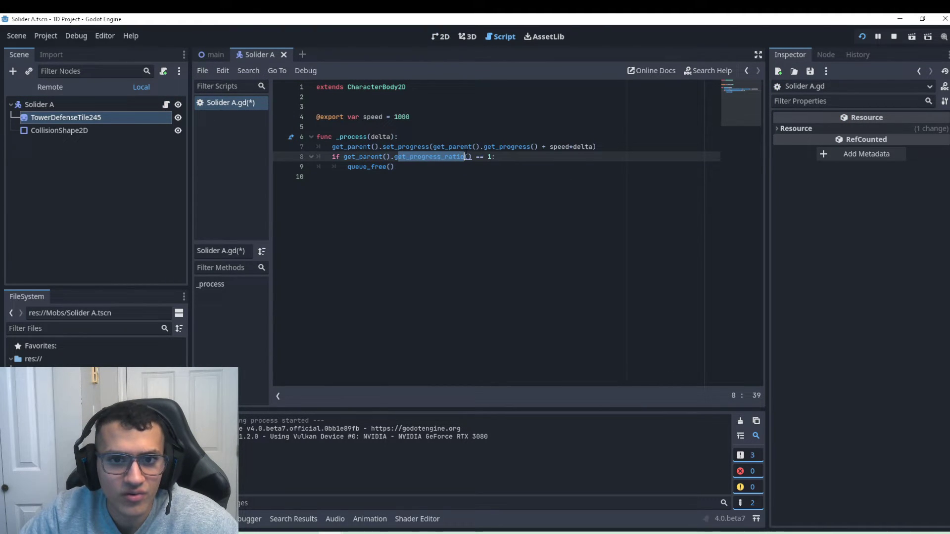
click(475, 158)
drag(302, 177, 271, 177)
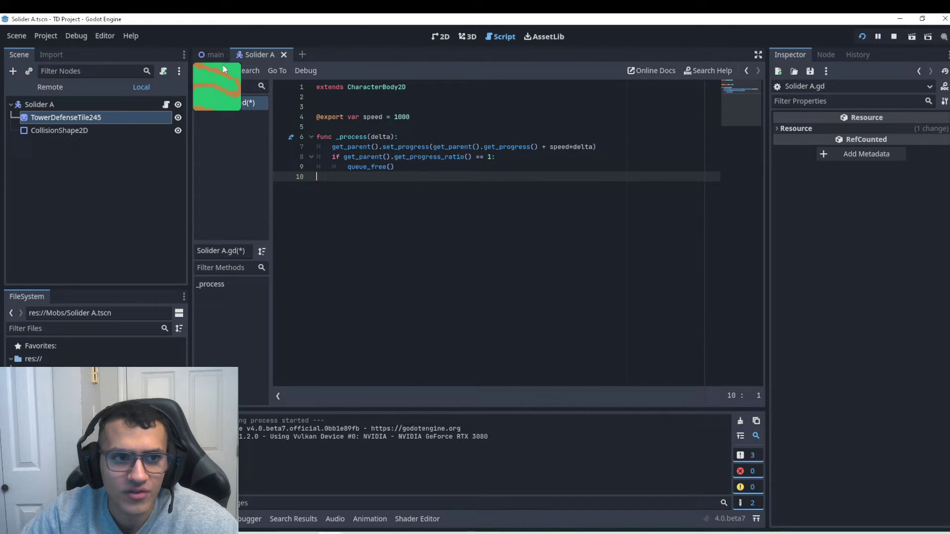
Return to the main scene's 2D view.
click(206, 54)
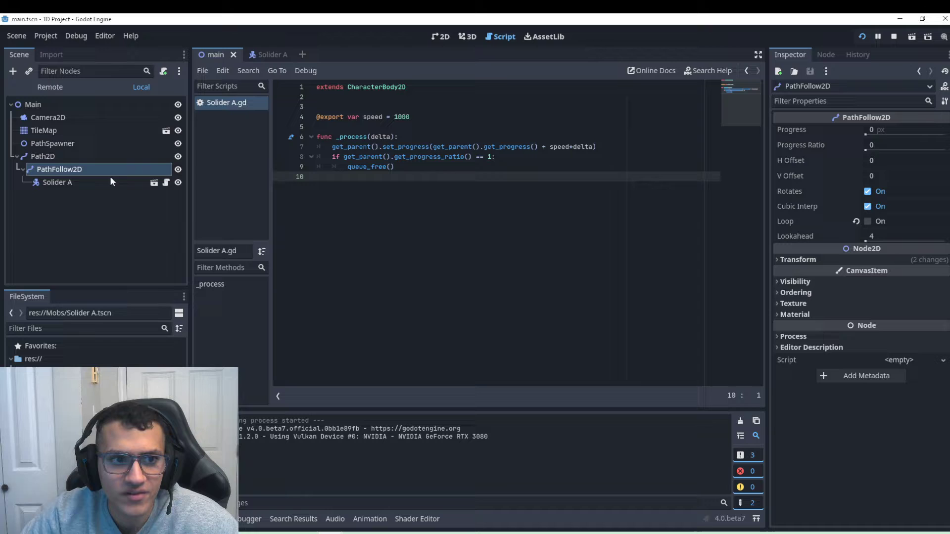
click(53, 172)
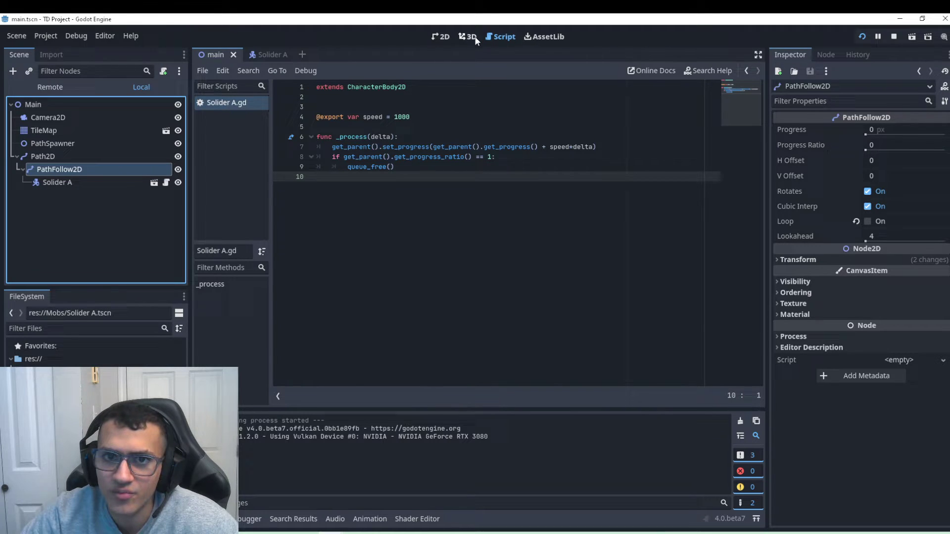
click(439, 38)
Preview the soldier at Progress Ratio 1, save main, and inspect the Path2D curve.
mouse_move(866, 149)
mouse_down()
mouse_move(946, 150)
mouse_move(876, 150)
mouse_up()
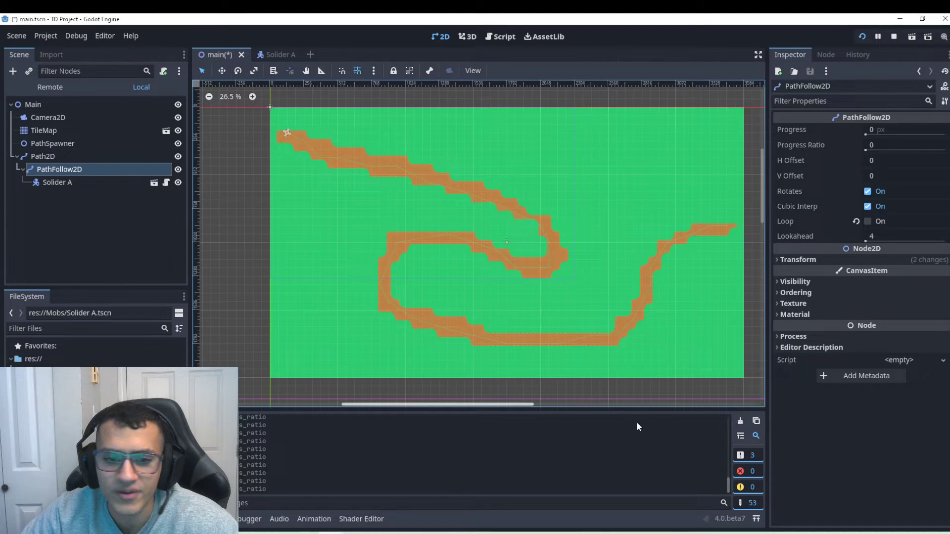
double_click(252, 481)
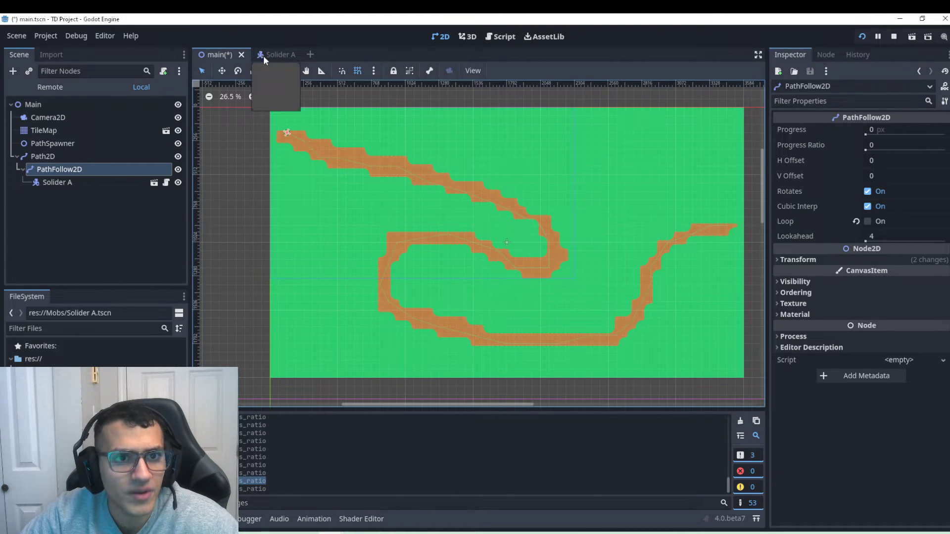
key(ctrl+s)
click(44, 156)
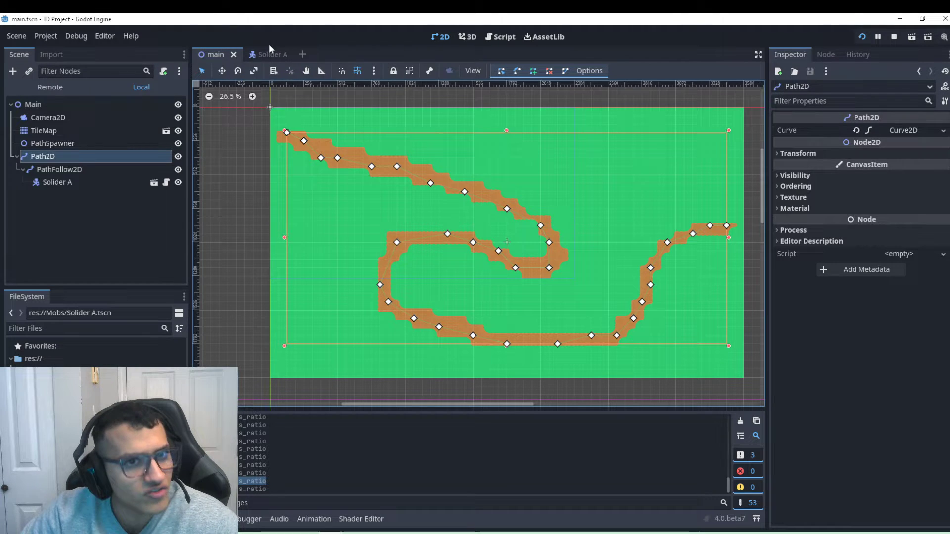
click(55, 182)
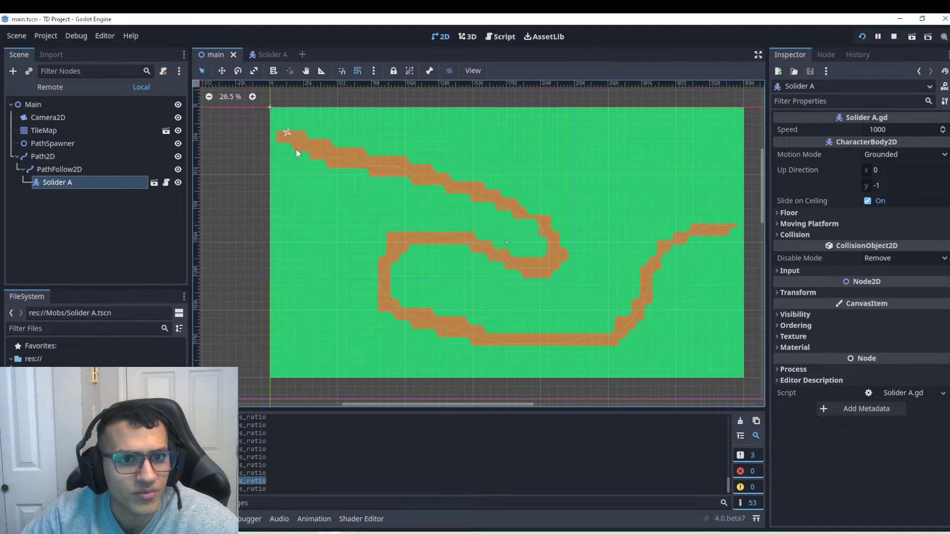
scroll(301, 144, up, 2)
scroll(664, 215, down, 1)
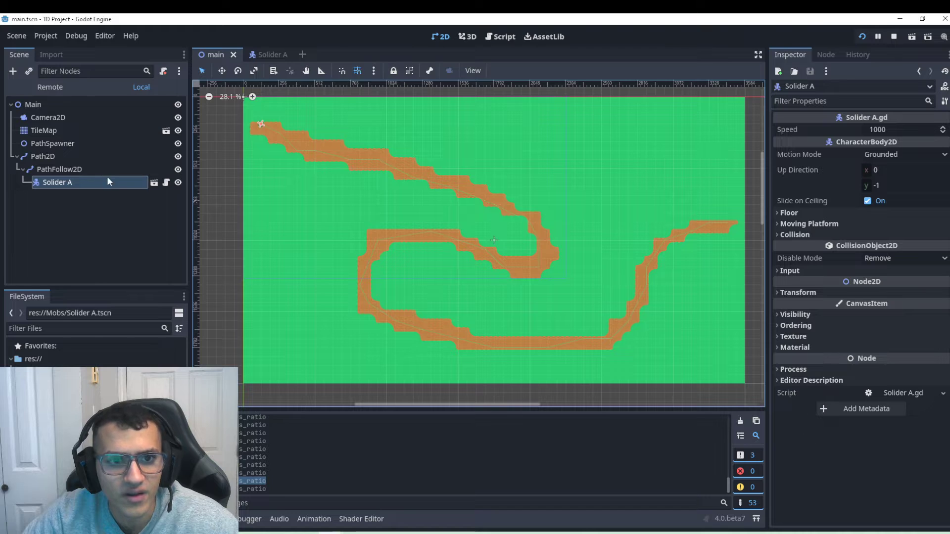
scroll(242, 130, up, 5)
middle_drag(298, 145, 306, 165)
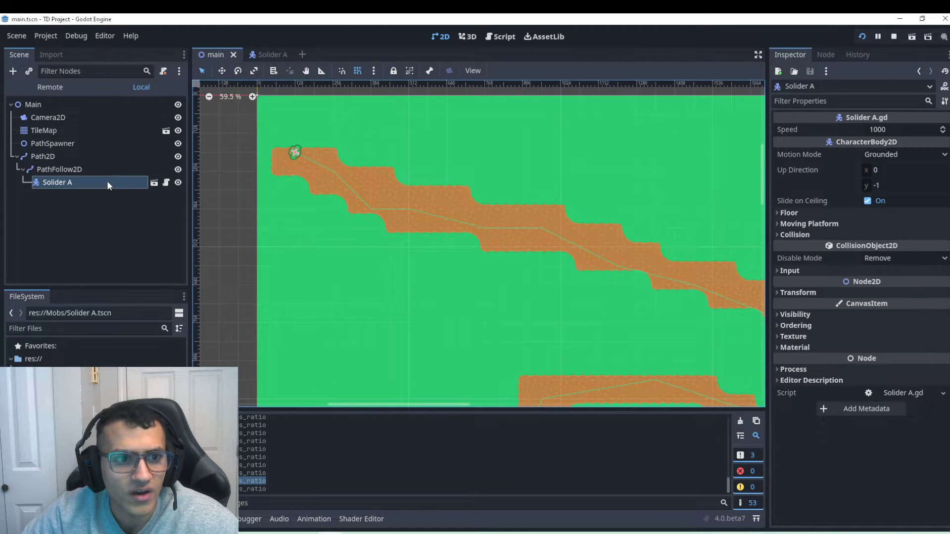
Review the set_progress/get_progress line in Solider A.gd, then return to the 2D map.
click(132, 183)
click(166, 184)
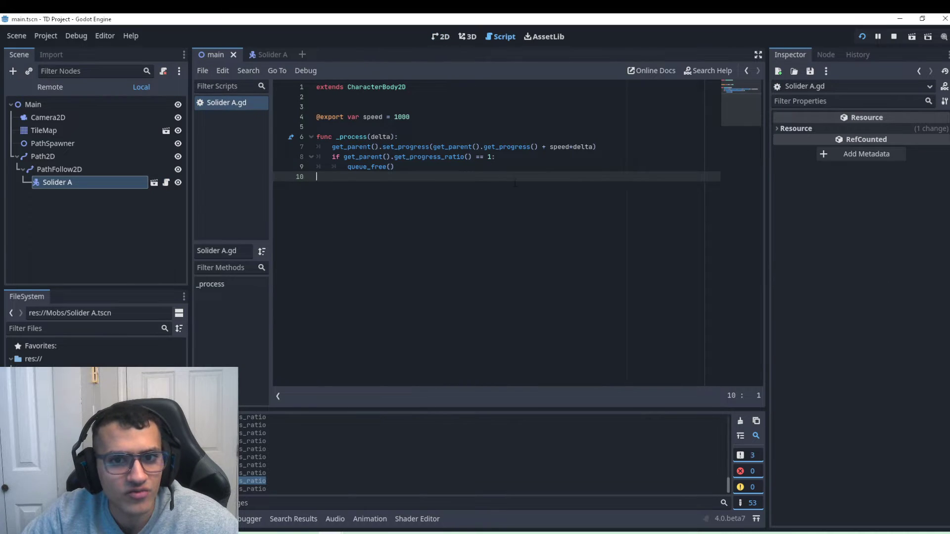
double_click(406, 147)
double_click(502, 147)
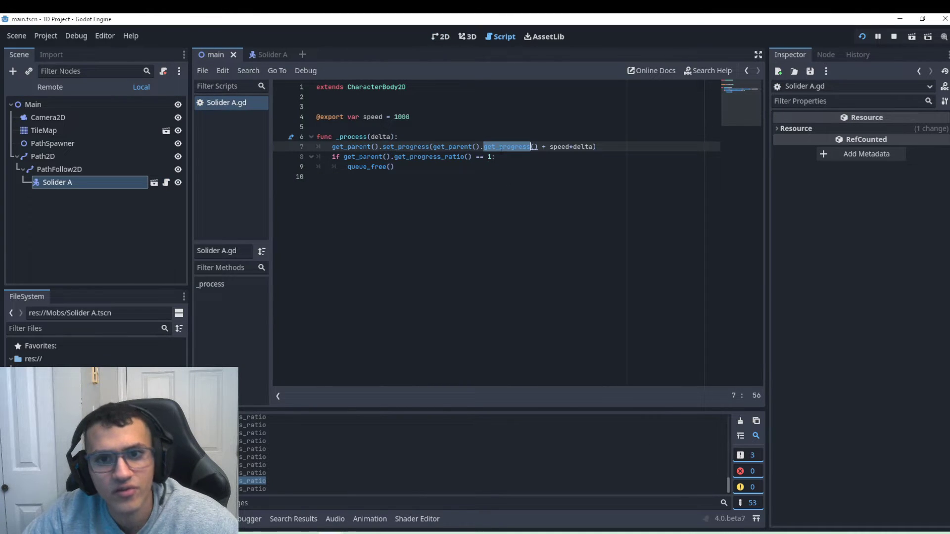
click(99, 169)
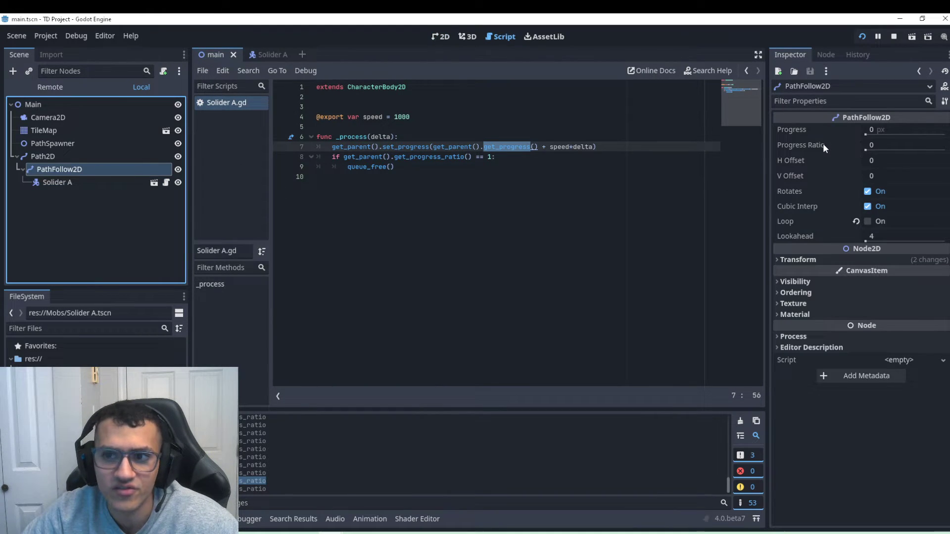
click(439, 38)
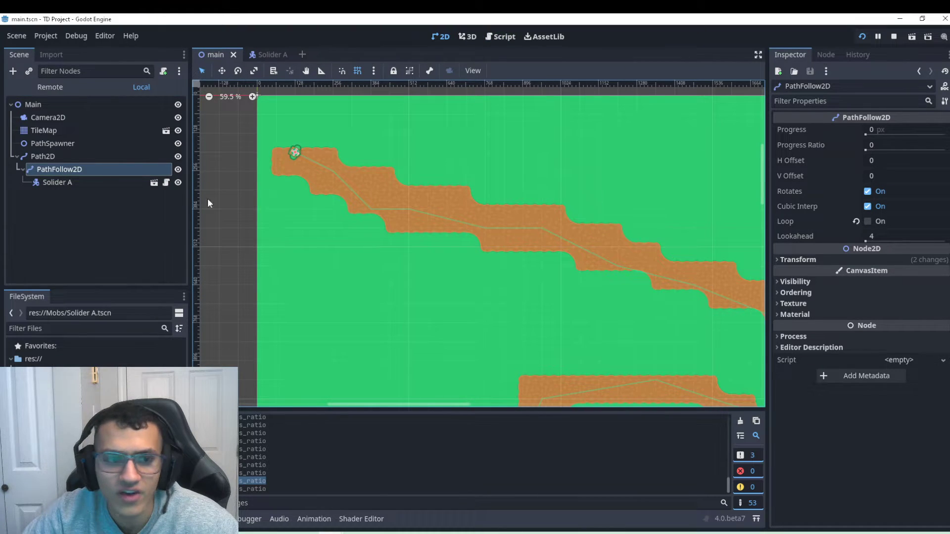
click(75, 171)
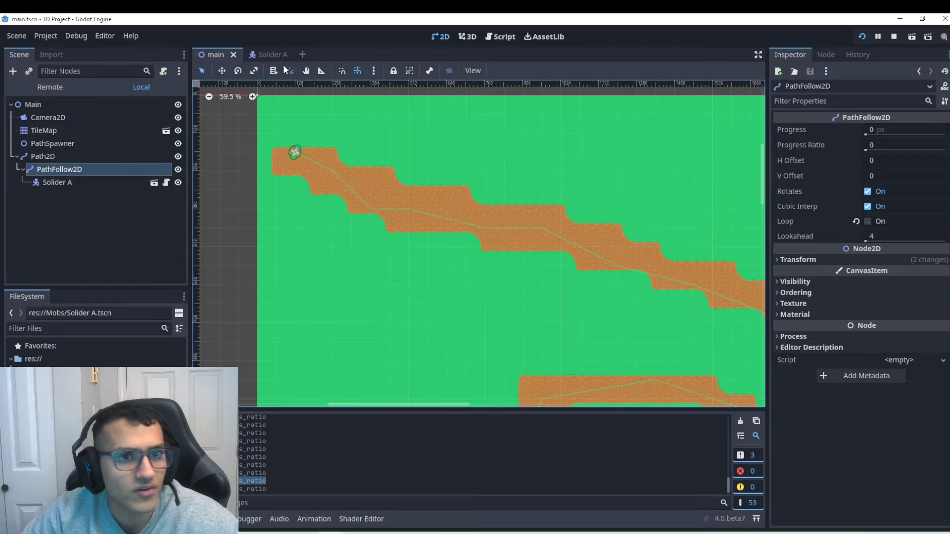
scroll(414, 177, down, 5)
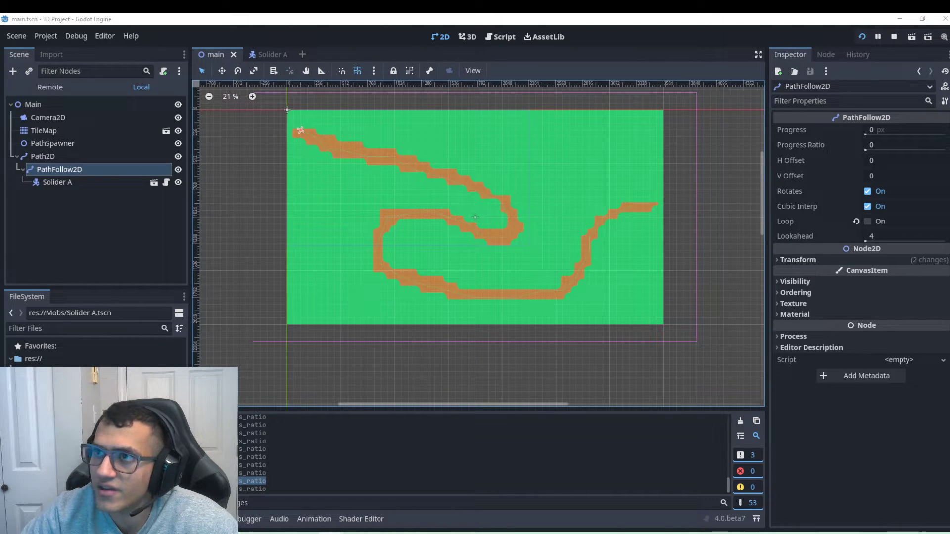
Create a new scene with a Path2D root and instance main.tscn under it.
click(302, 55)
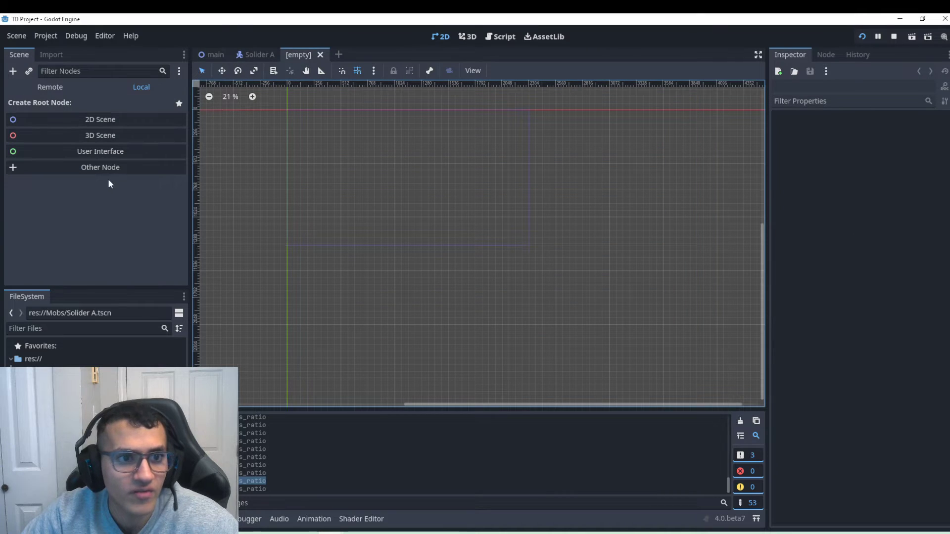
click(110, 166)
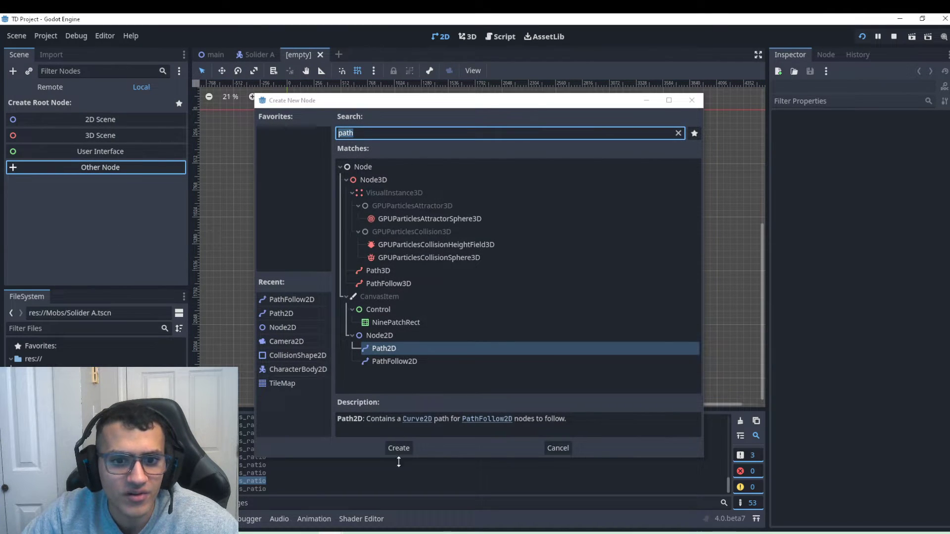
click(399, 447)
right_click(50, 105)
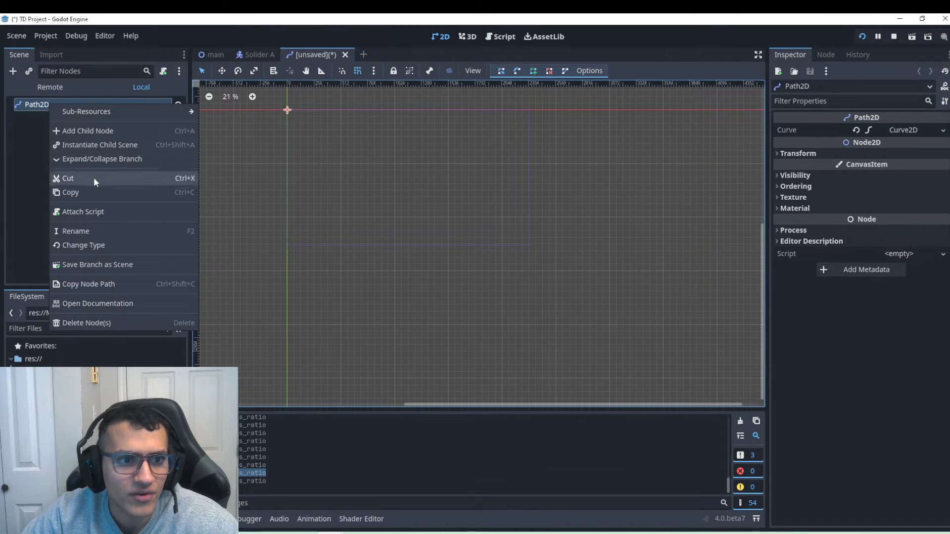
click(97, 145)
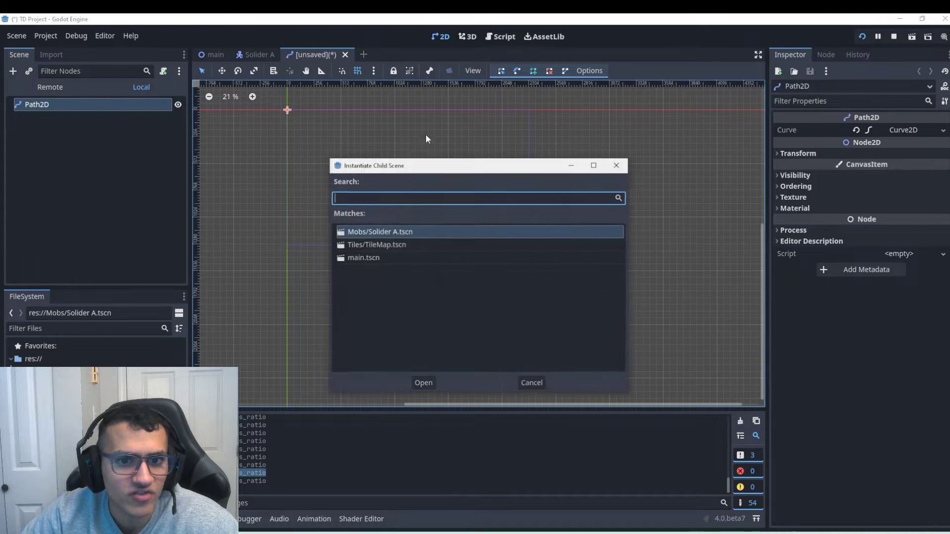
double_click(365, 258)
Enable Editable Children on Main, move its road Path2D out, and delete Main and Solider A.
right_click(75, 119)
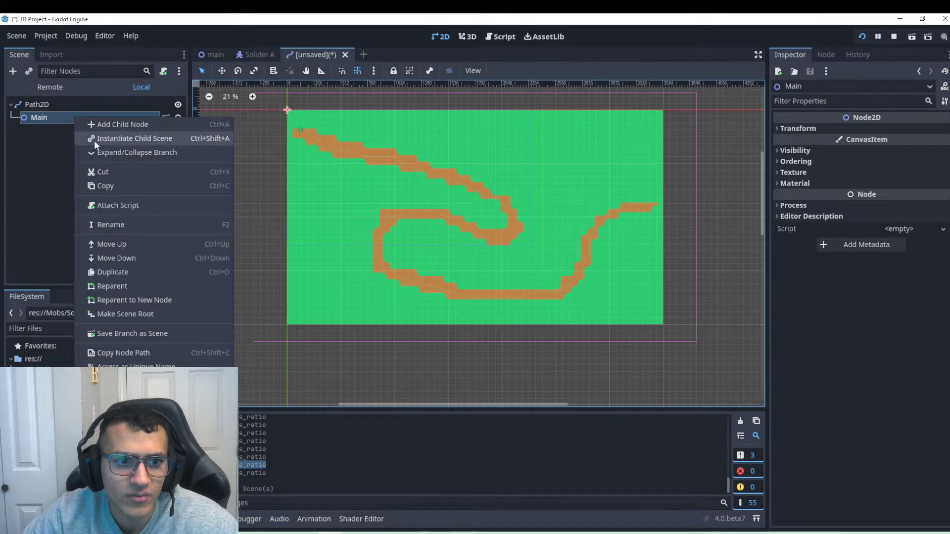
click(123, 413)
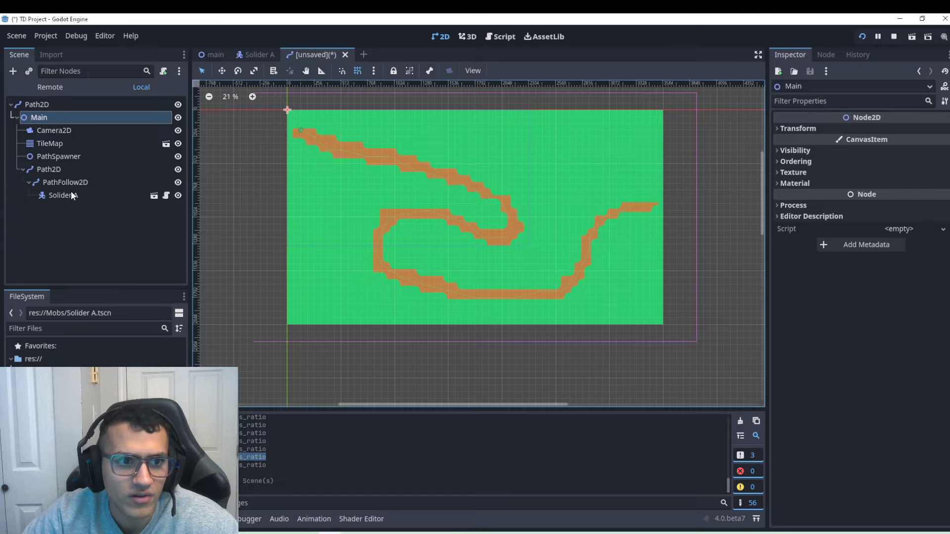
drag(61, 171, 46, 116)
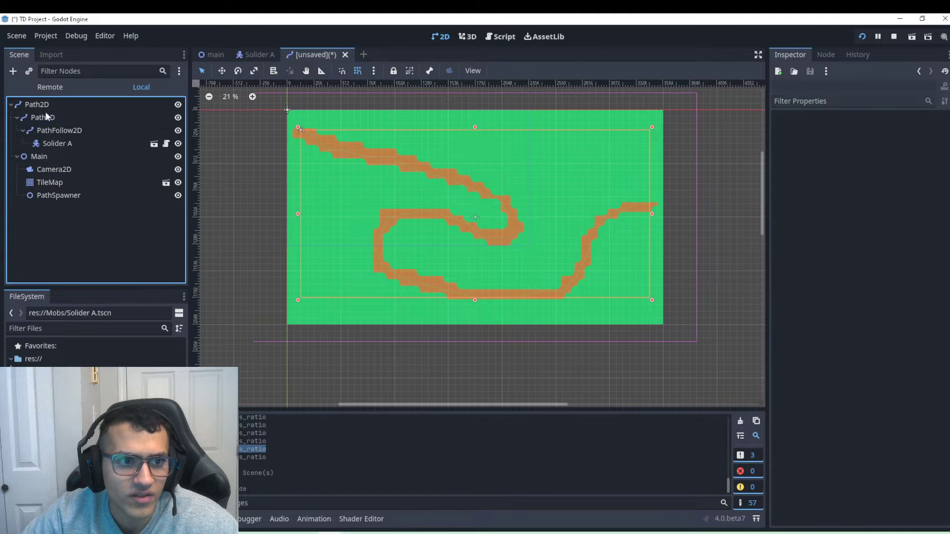
click(47, 158)
key(Delete)
key(Return)
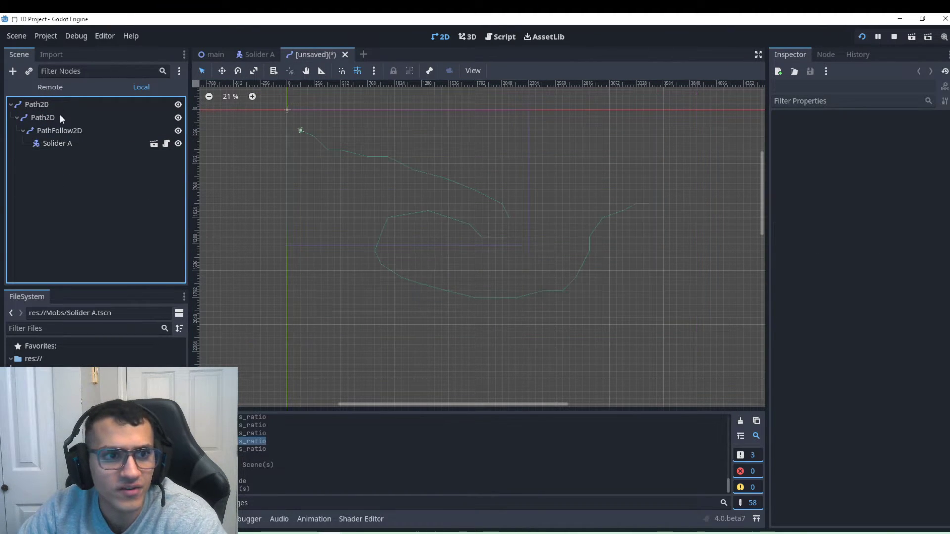
click(66, 144)
key(Delete)
key(Return)
Make the road Path2D the scene root and delete the leftover empty Path2D.
right_click(44, 123)
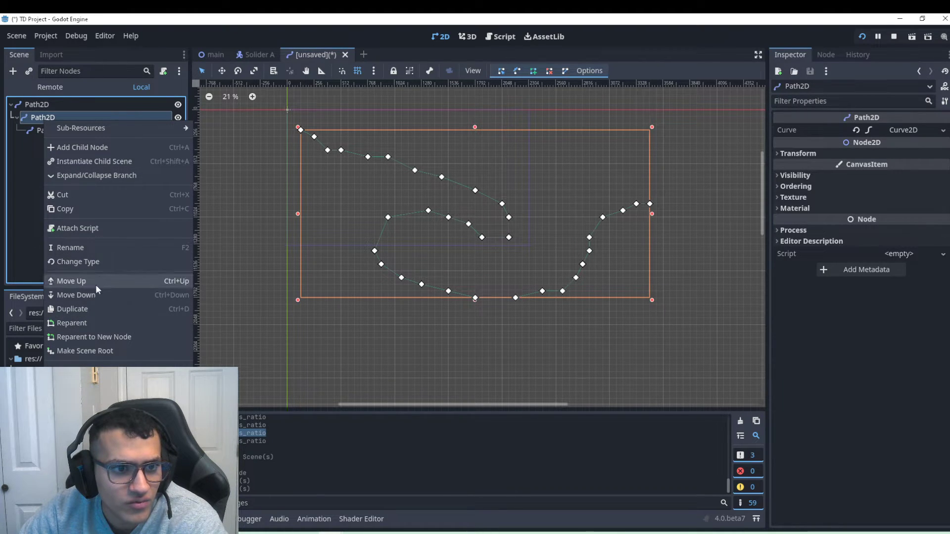
click(84, 354)
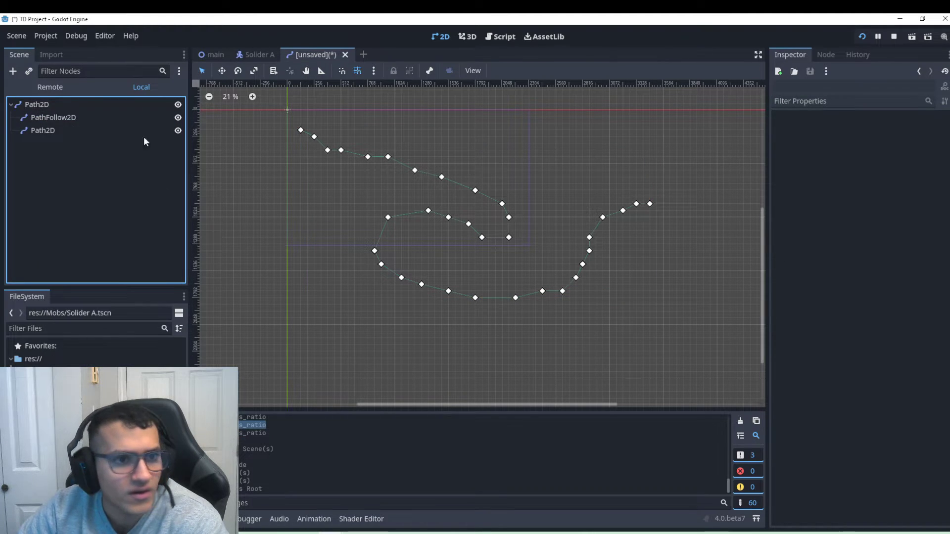
click(47, 130)
key(Delete)
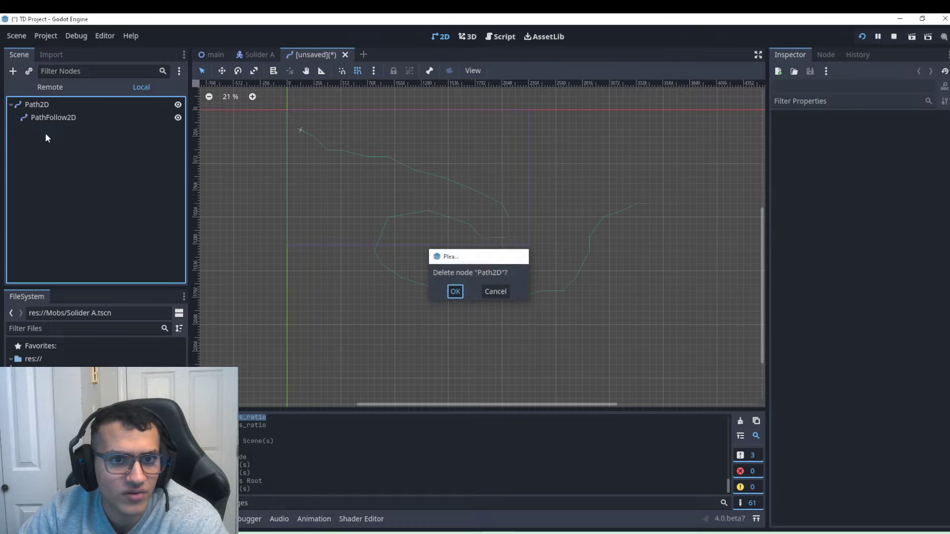
key(Return)
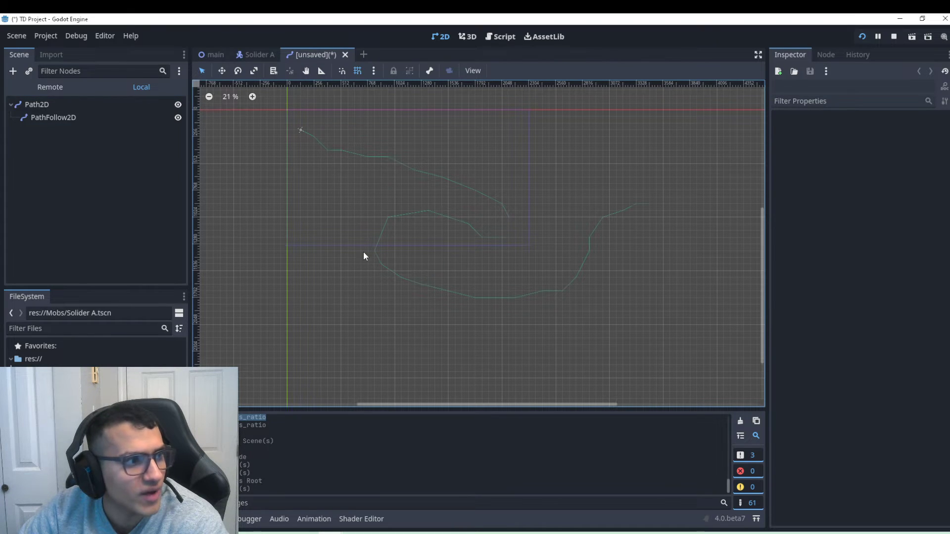
Save the path scene as Stage 1.tscn and add a Solider A instance under PathFollow2D.
key(ctrl+s)
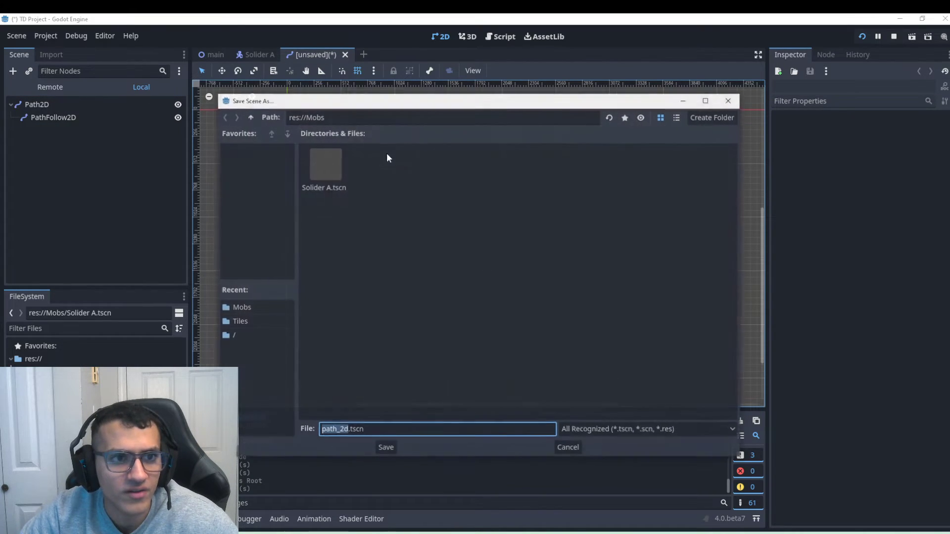
text(Stage 1)
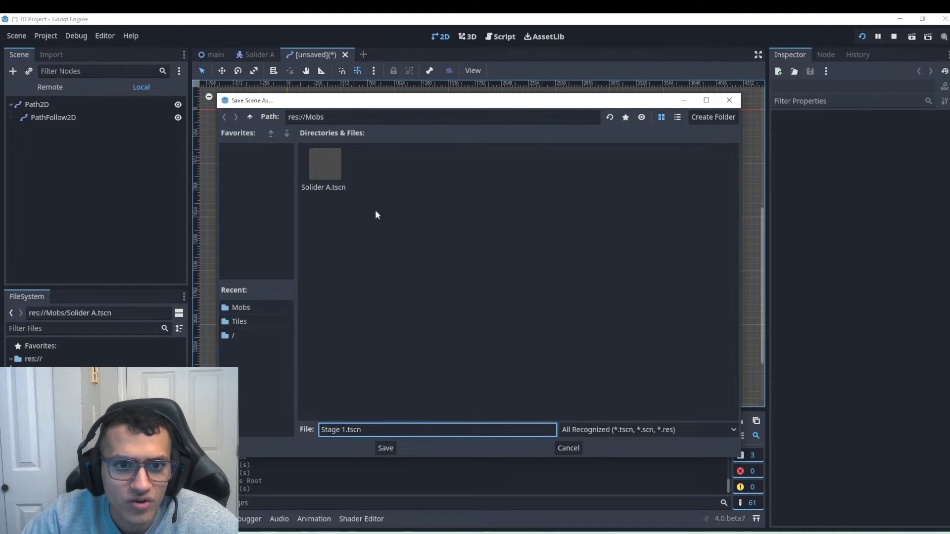
click(385, 448)
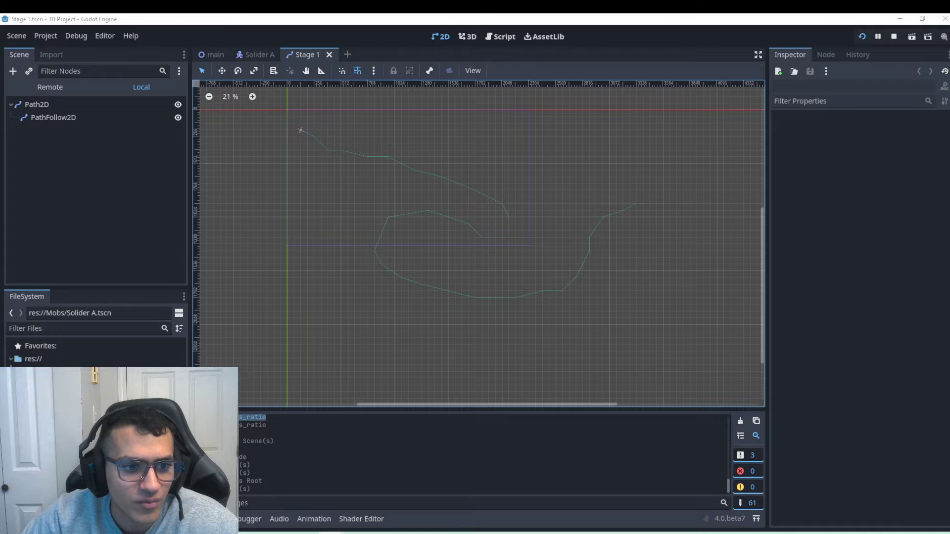
drag(59, 395, 66, 123)
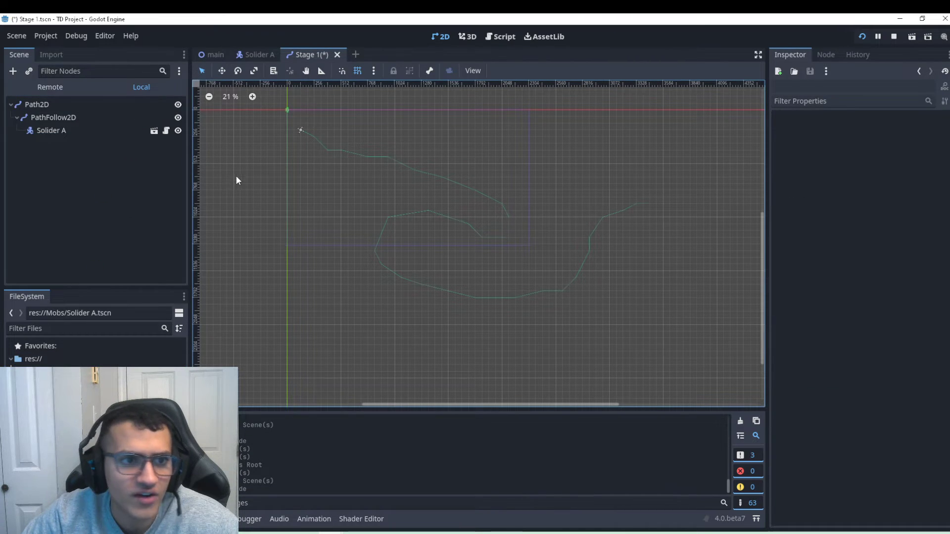
Save Stage 1, close the Solider A tab, and delete Path2D from the main scene.
key(ctrl+s)
click(258, 54)
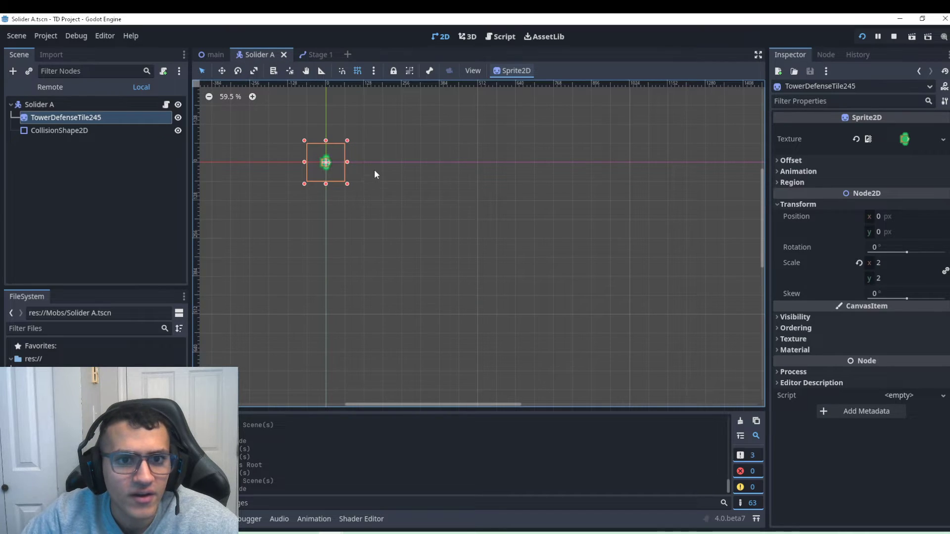
scroll(375, 174, down, 2)
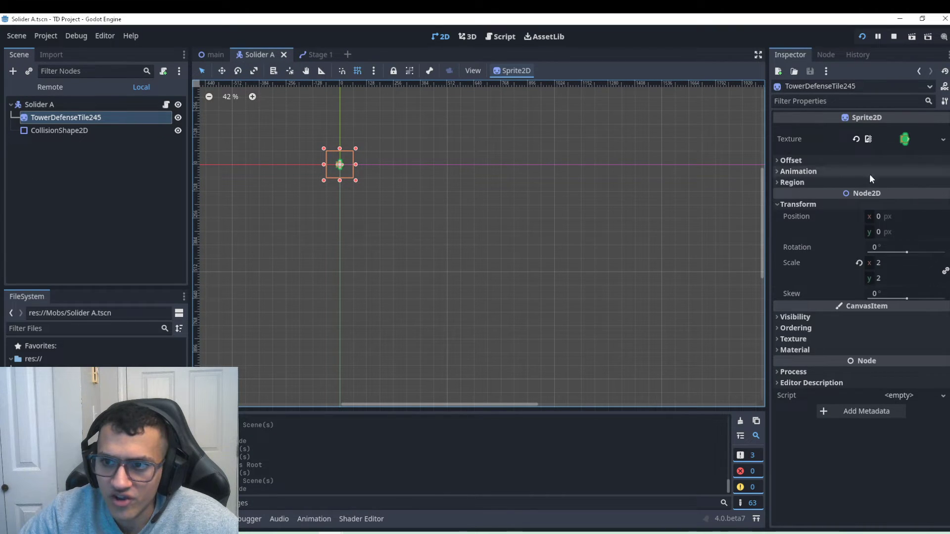
click(284, 56)
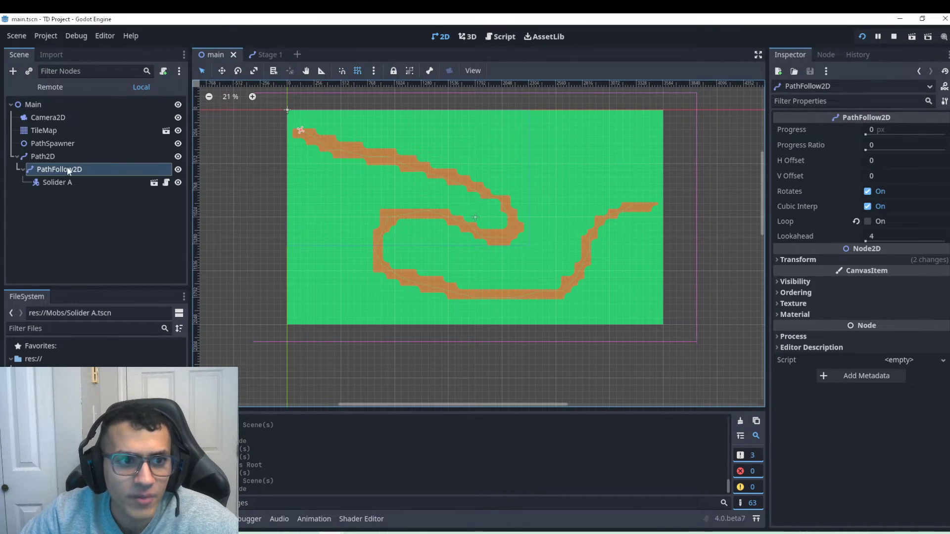
click(50, 156)
key(Delete)
key(Return)
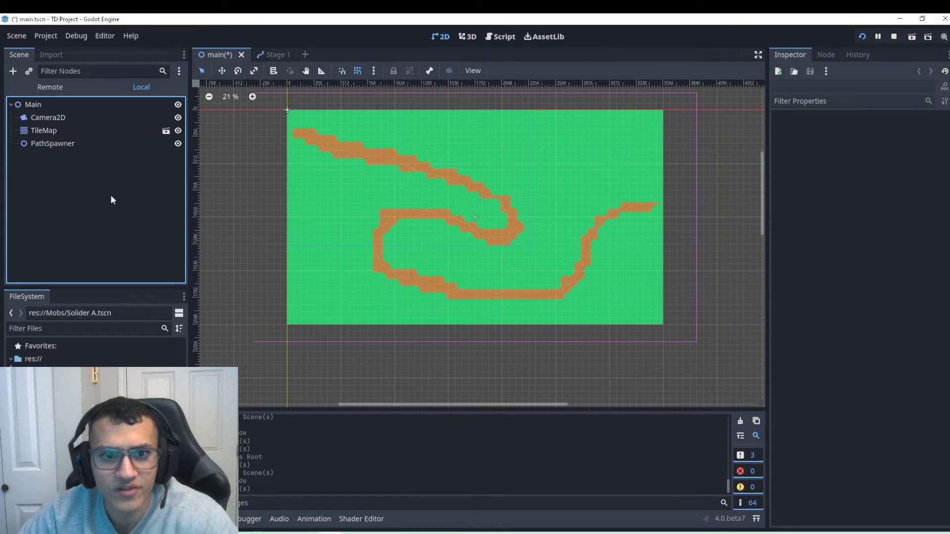
click(52, 145)
key(ctrl+s)
Add a Timer child with Autostart enabled to PathSpawner.
click(13, 71)
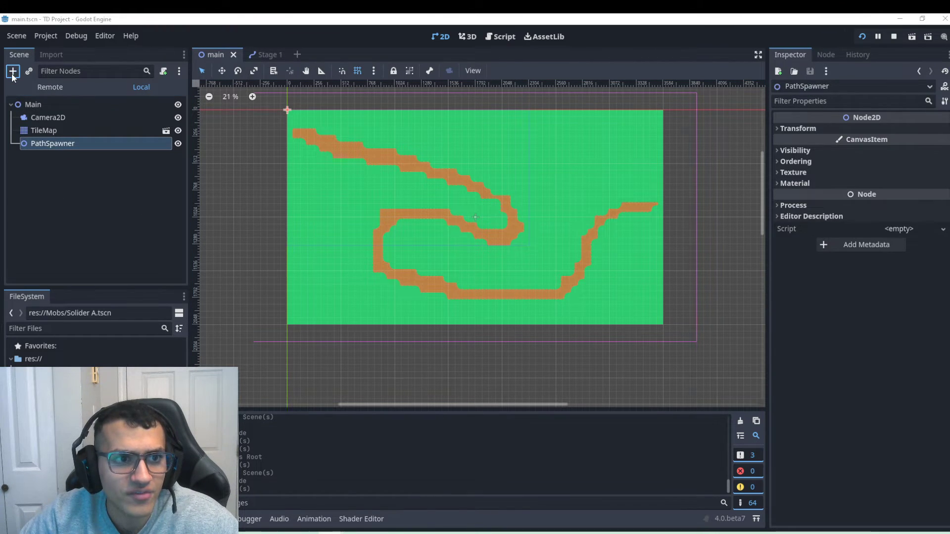
text(timer)
key(Return)
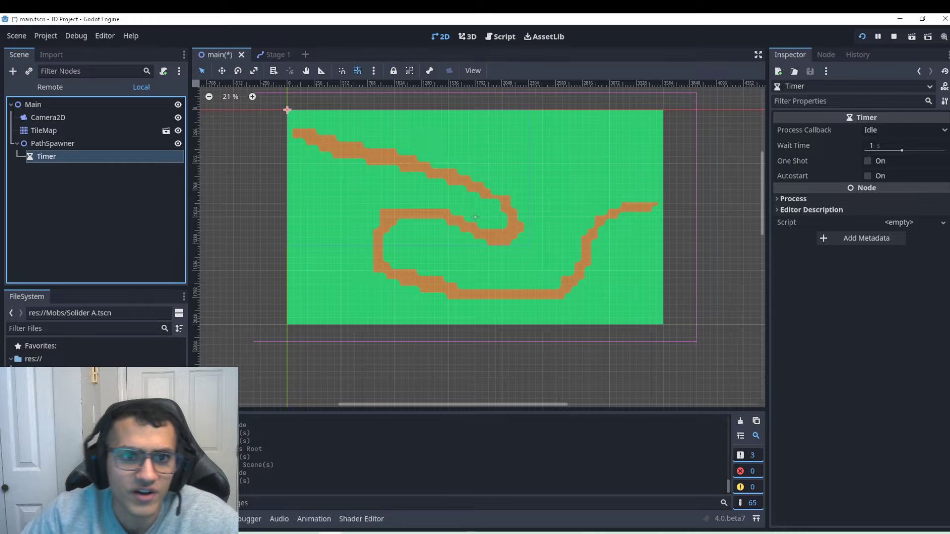
click(877, 176)
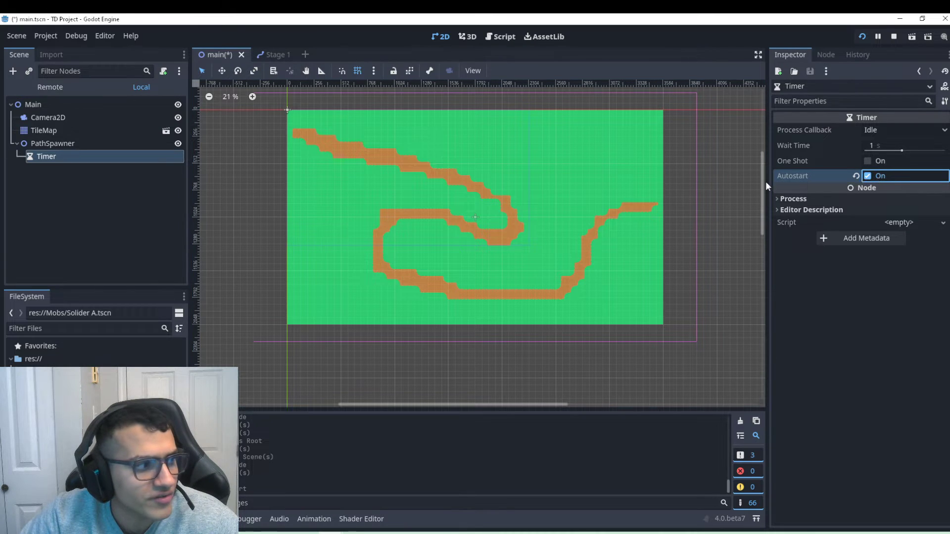
click(85, 143)
Create PathSpawner.gd and connect the Timer's timeout signal to _on_timer_timeout in it.
click(163, 70)
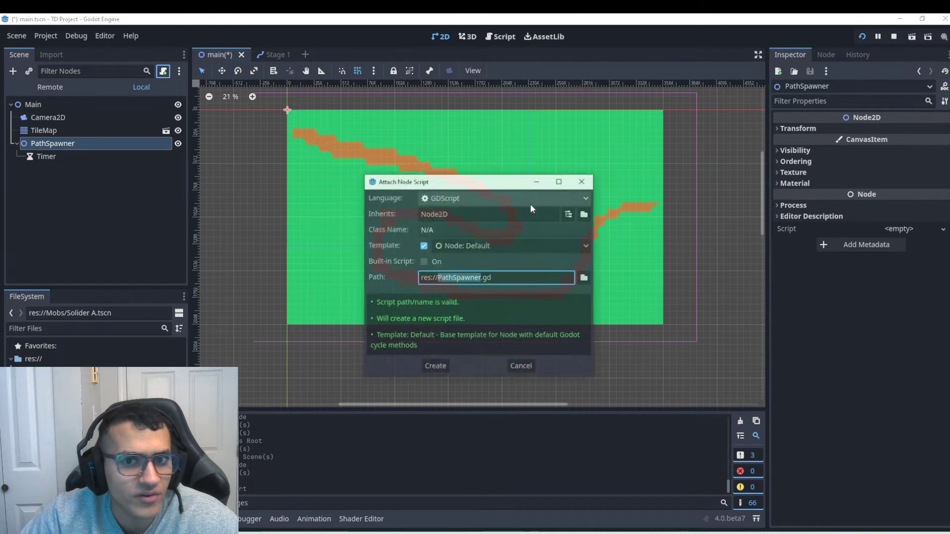
click(434, 366)
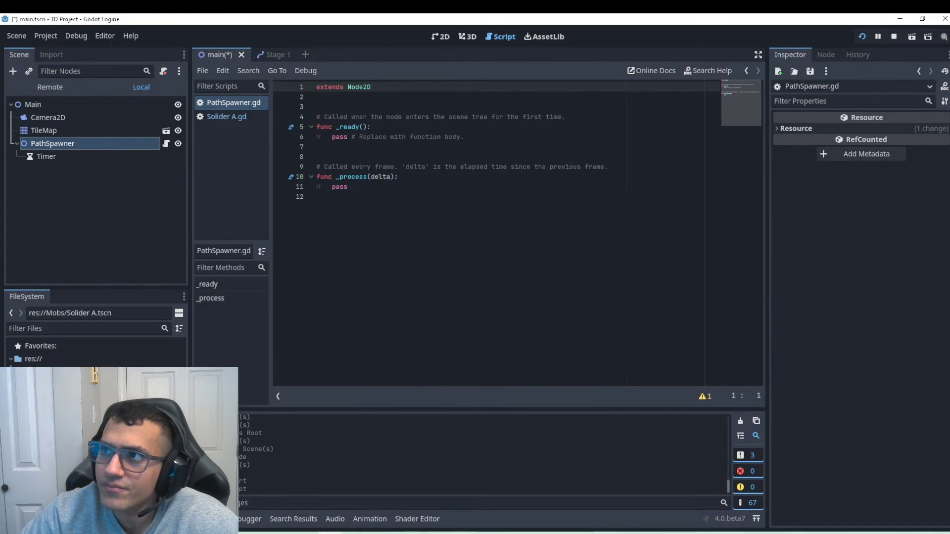
click(47, 156)
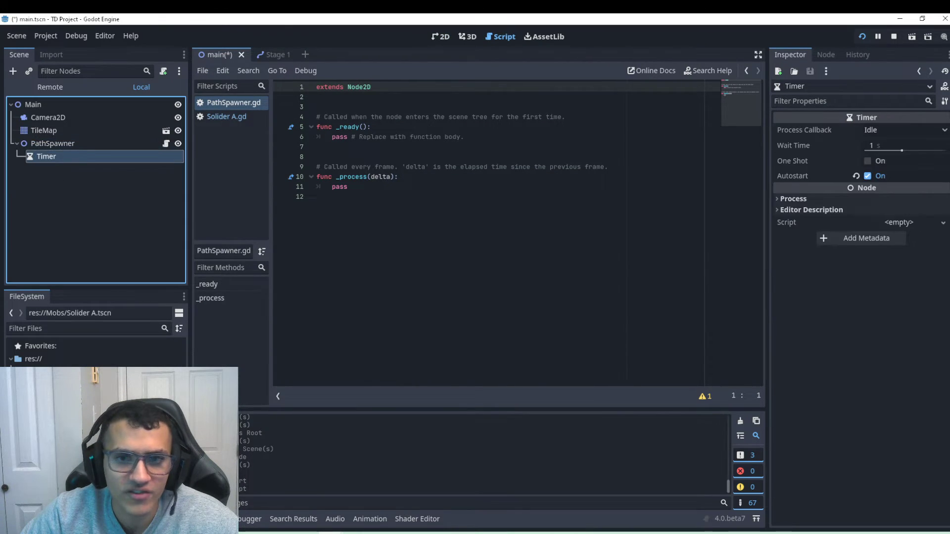
click(826, 54)
double_click(811, 117)
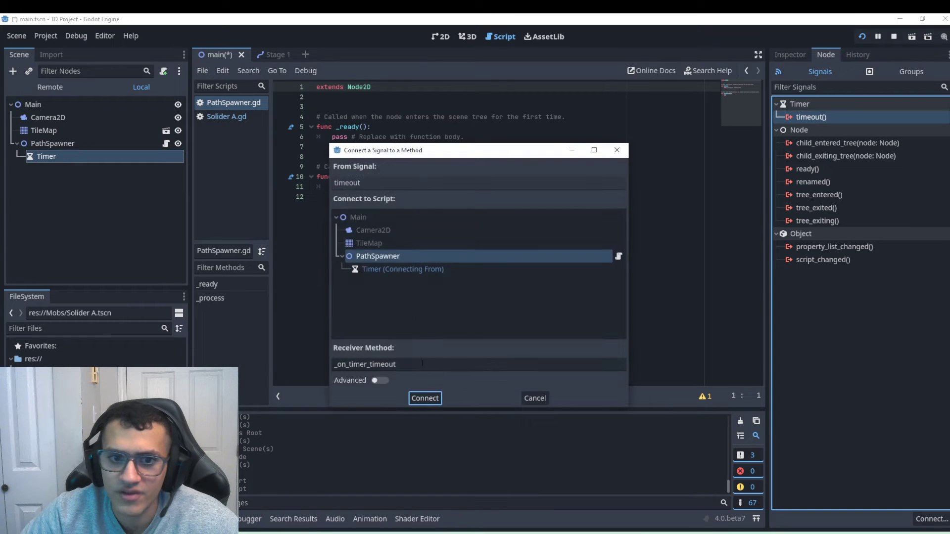
click(425, 398)
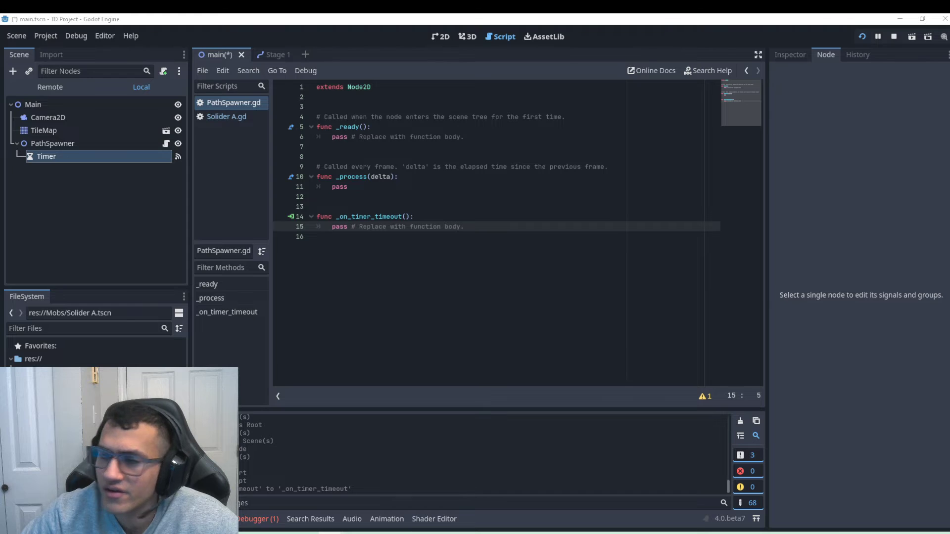
Replace the default code with a path variable preloading res://Mobs/Stage 1.tscn.
drag(318, 213, 287, 108)
text(@onready var path = preload("res://Stage 1.tscn"))
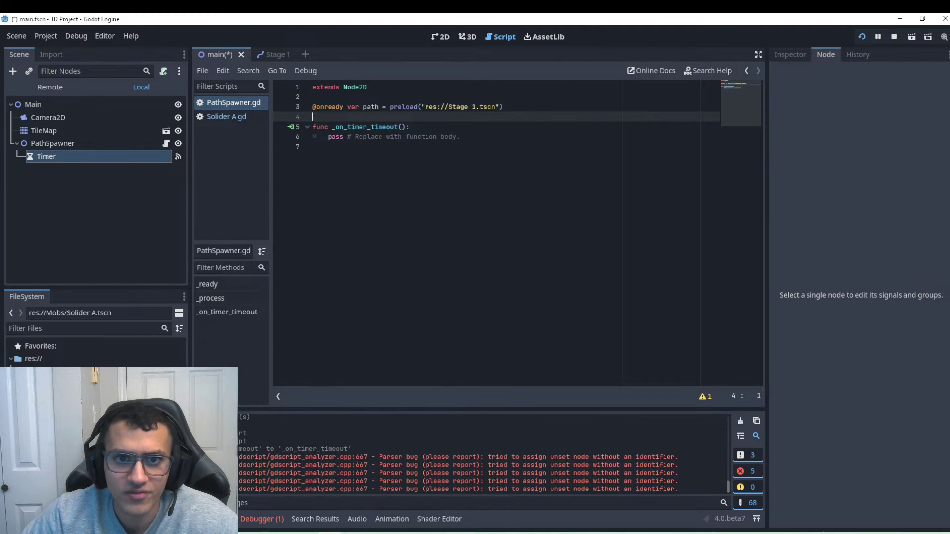
double_click(371, 107)
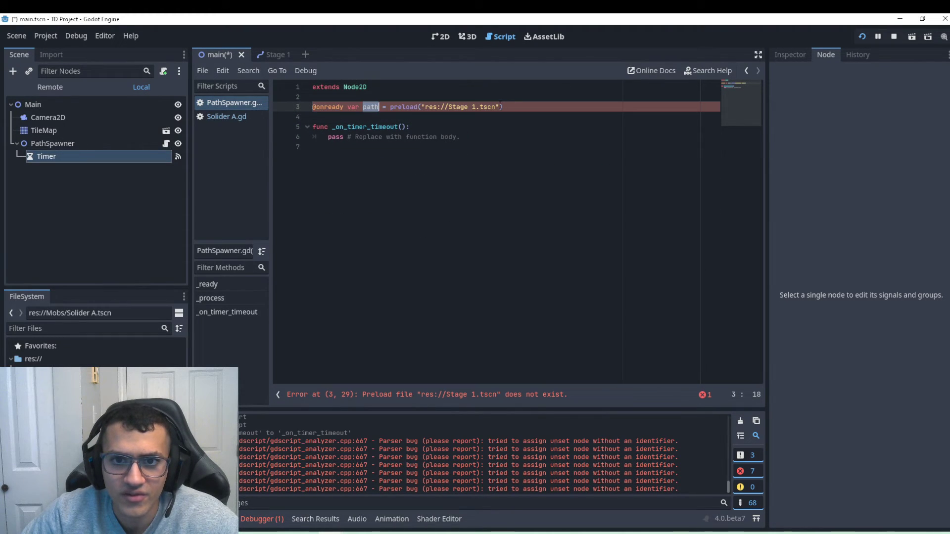
drag(500, 106, 421, 107)
drag(99, 396, 455, 106)
click(498, 145)
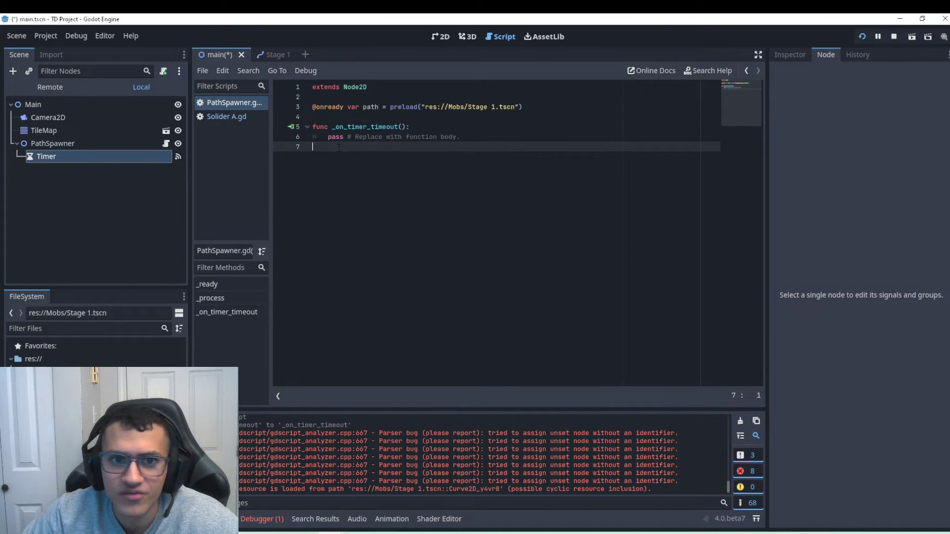
Make _on_timer_timeout instantiate path as tempPath and add_child it, then view the 2D level.
drag(315, 147, 331, 137)
text(var tempPath = path.instantiate() 	add_child(tempPath))
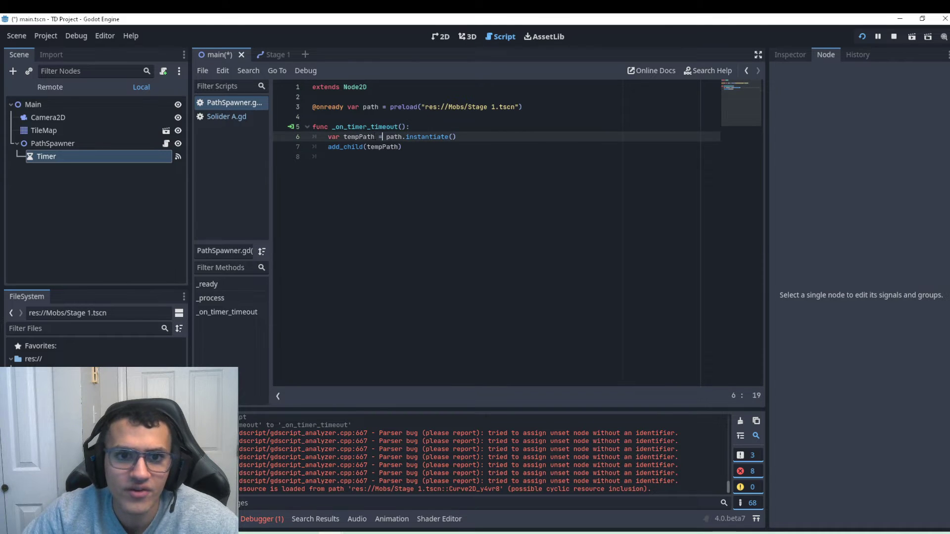
double_click(373, 137)
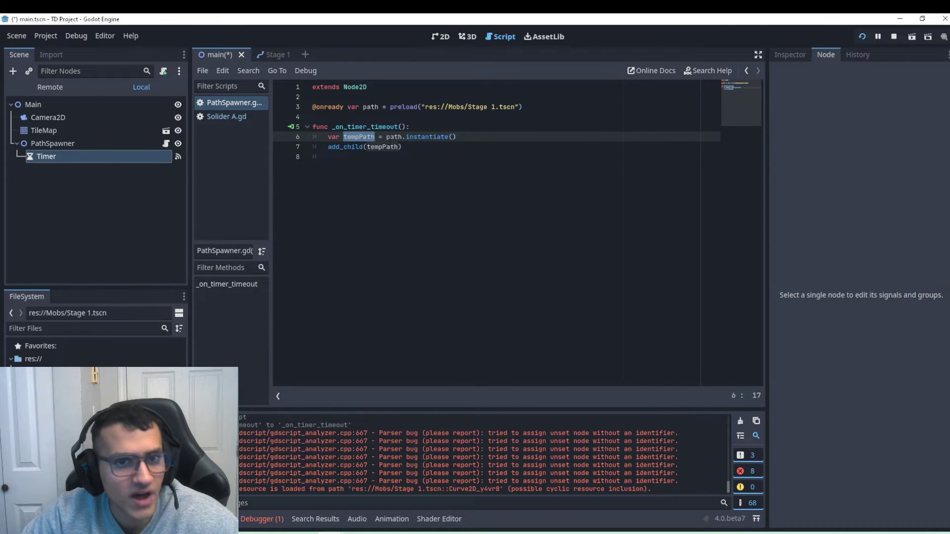
click(402, 137)
double_click(399, 137)
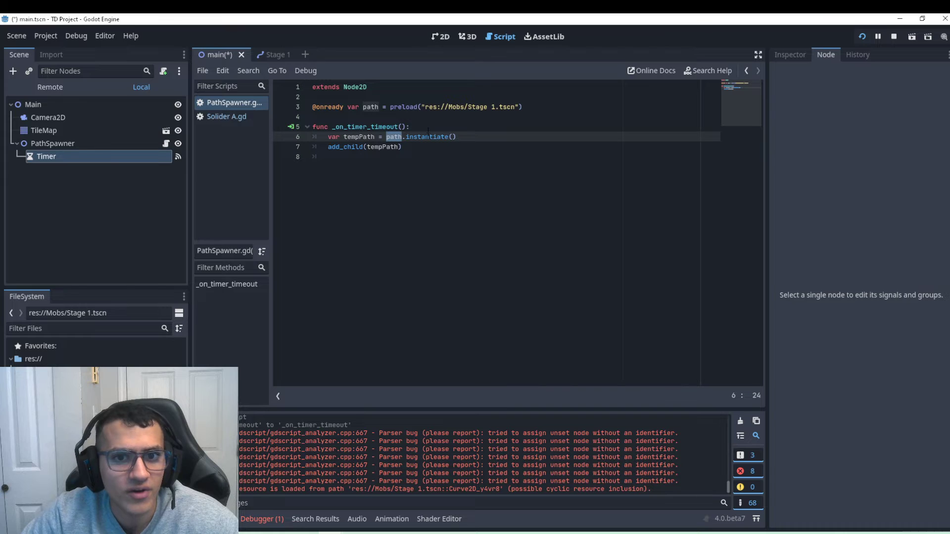
double_click(426, 137)
triple_click(366, 147)
double_click(383, 147)
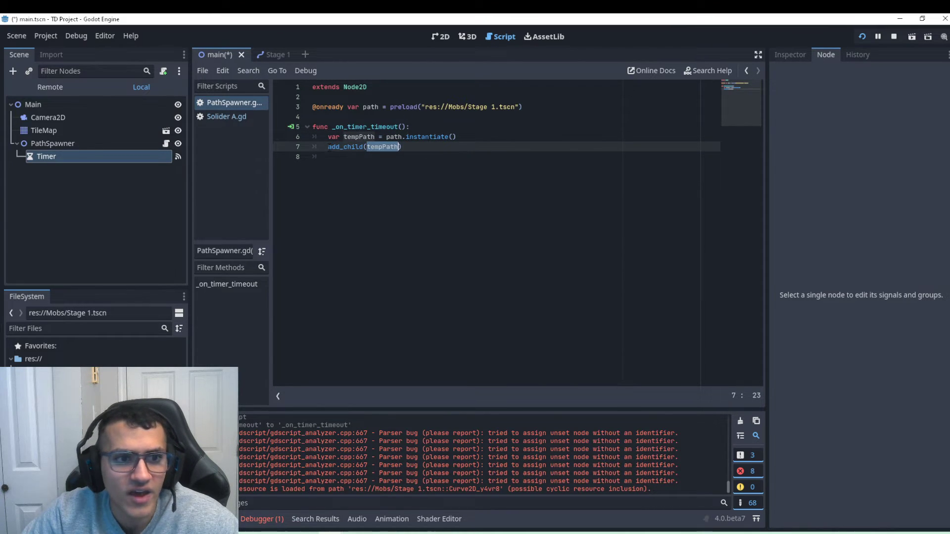
click(59, 144)
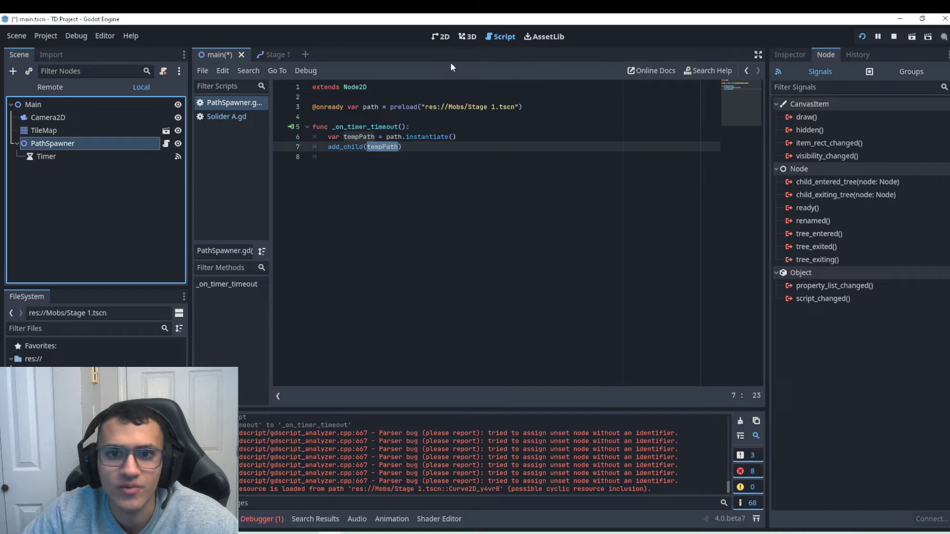
click(441, 37)
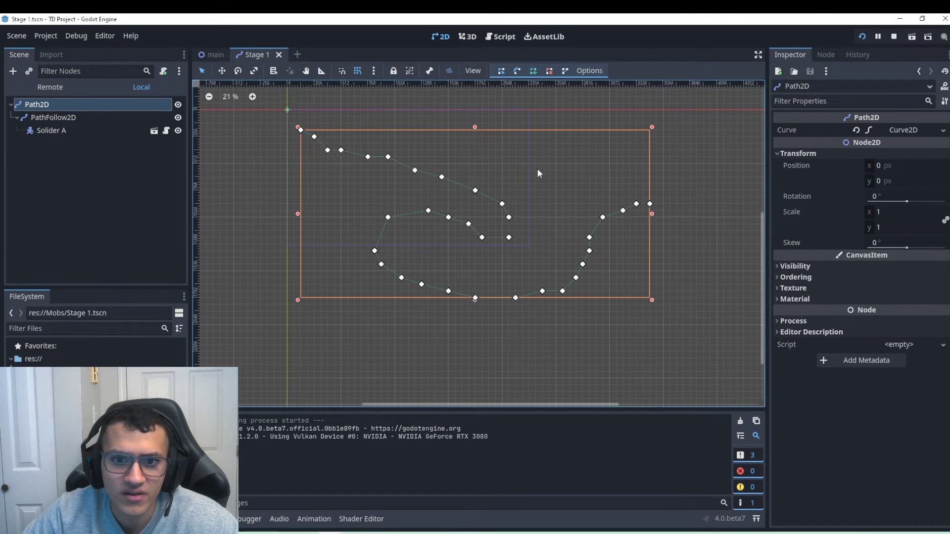
click(53, 118)
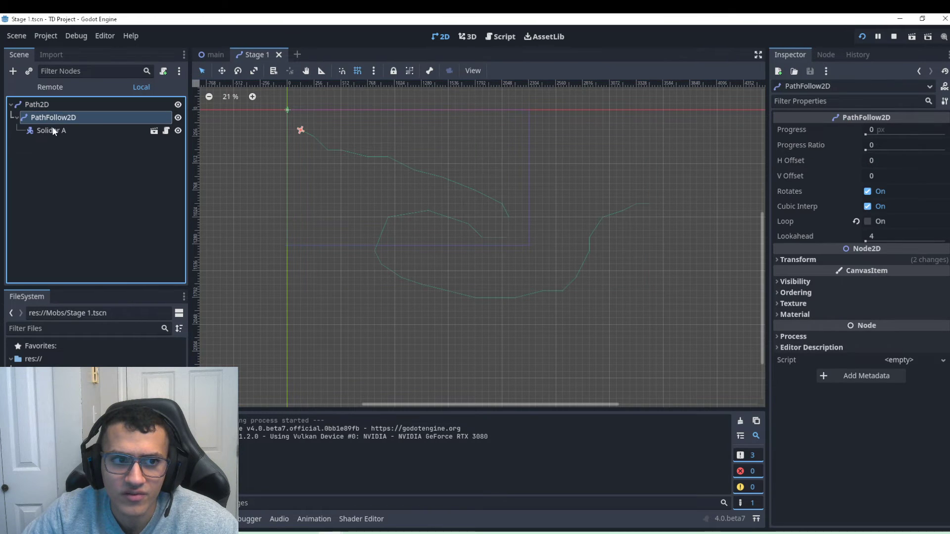
click(54, 130)
click(214, 55)
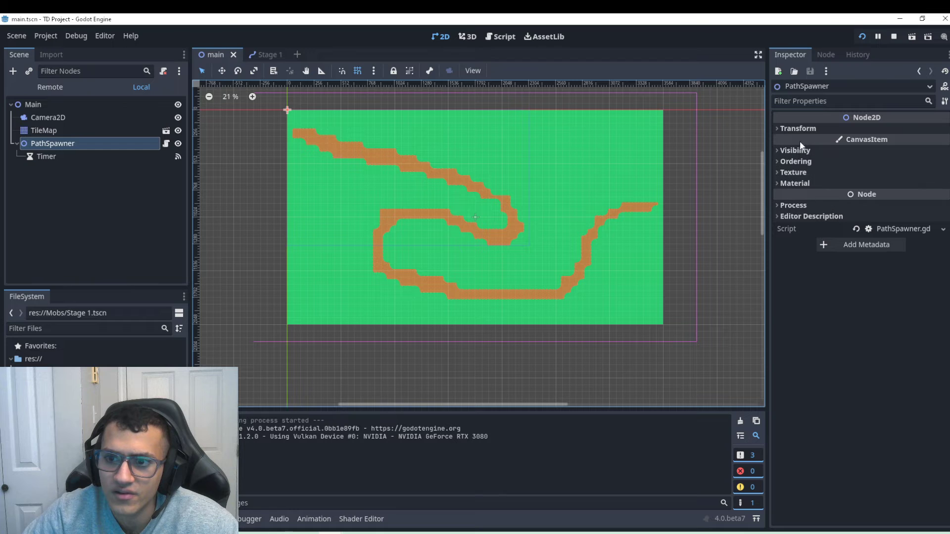
Paste the copied Path2D under PathSpawner, then delete that stray Path2D.
scroll(630, 241, down, 2)
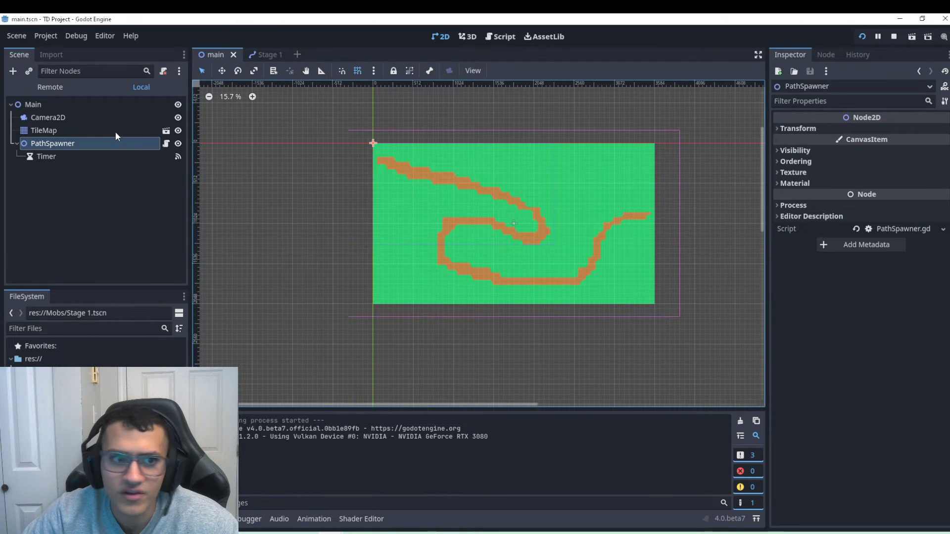
key(ctrl+v)
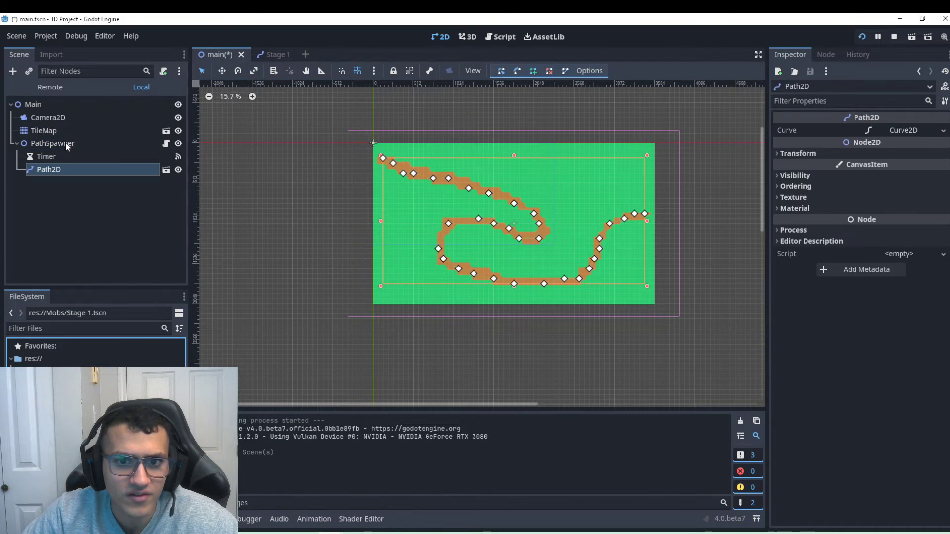
scroll(476, 162, up, 2)
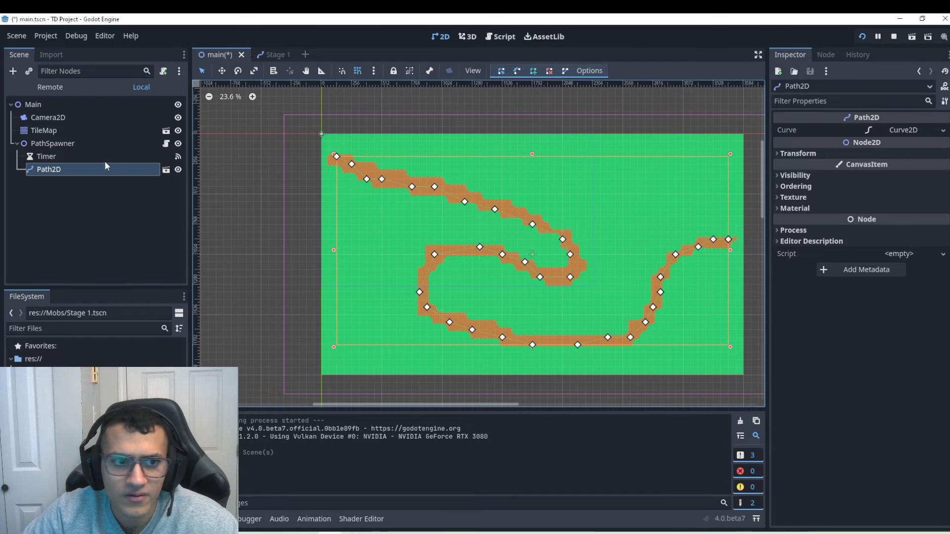
click(67, 172)
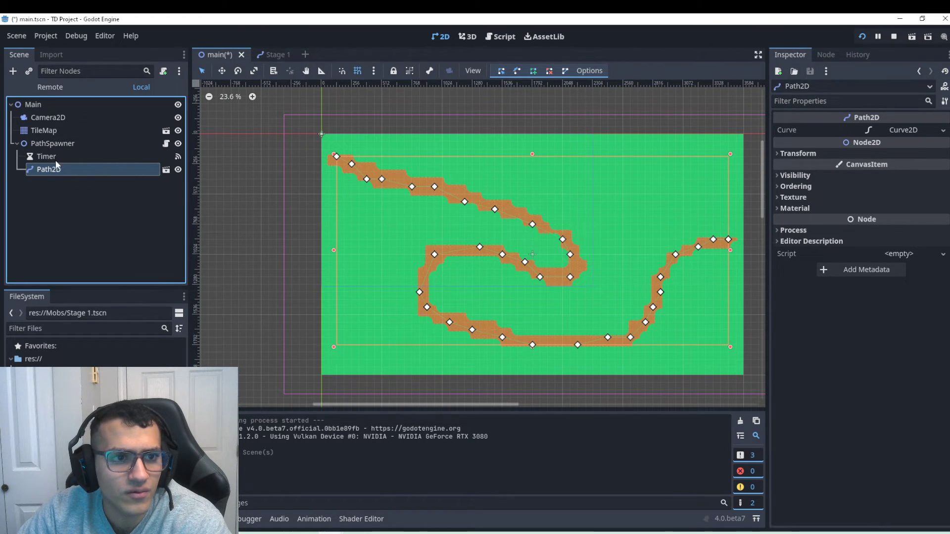
key(Delete)
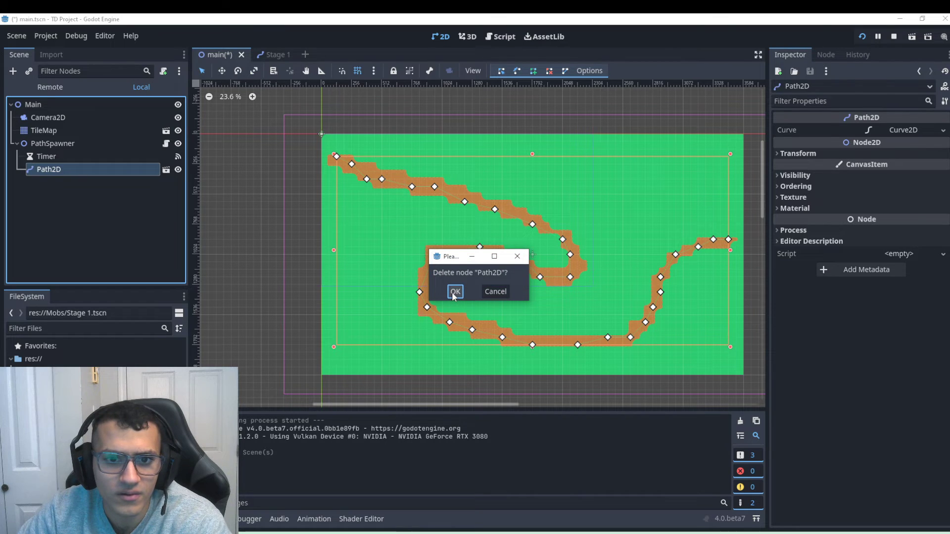
click(454, 292)
click(118, 144)
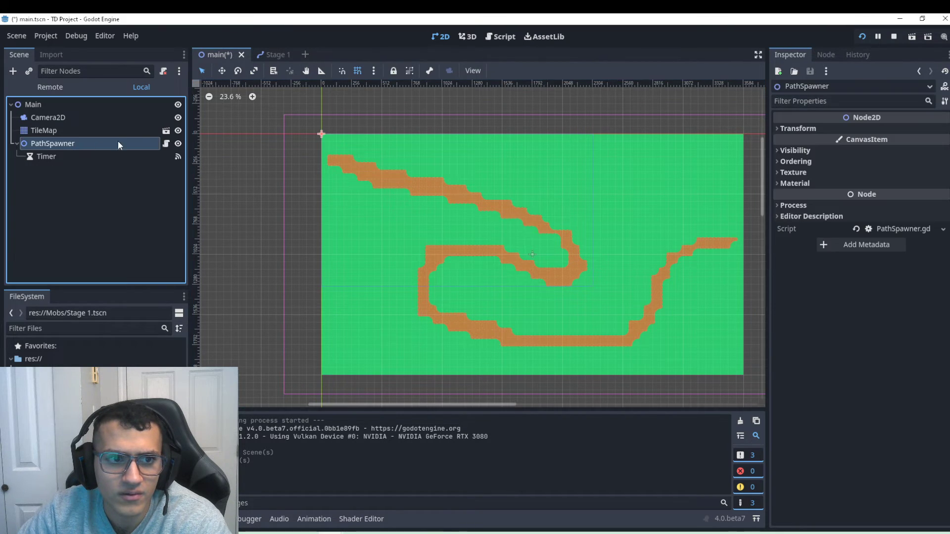
In Stage 1, change Solider A's Speed from 1000 to 100 and test-run the project.
click(267, 55)
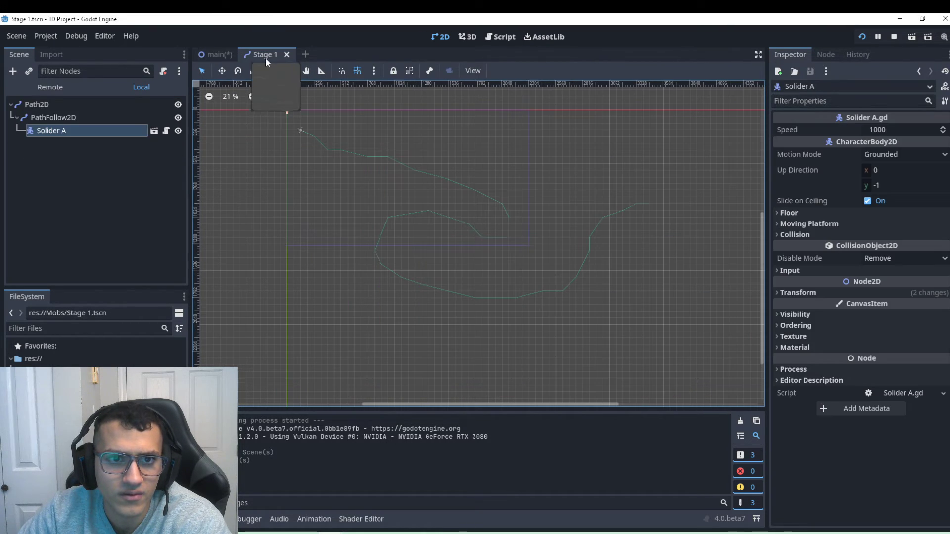
click(167, 131)
click(410, 116)
key(BackSpace)
click(863, 37)
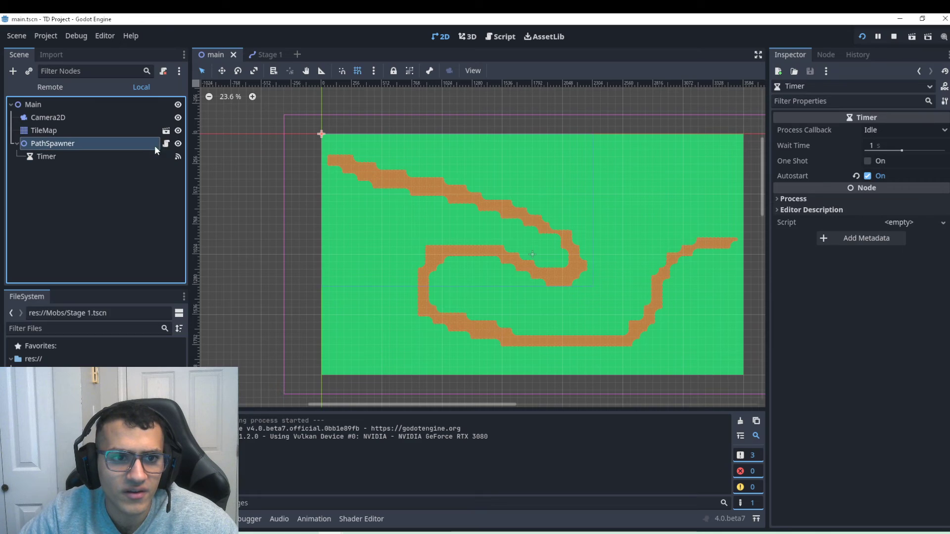
Close the test game and check PathSpawner's transform, still at position 0, 0 px.
click(165, 144)
click(459, 144)
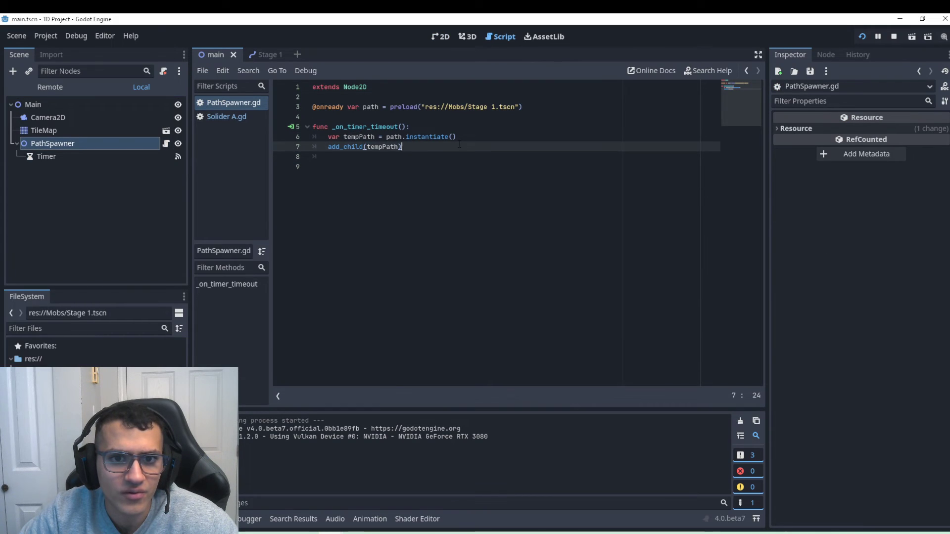
click(111, 142)
click(791, 129)
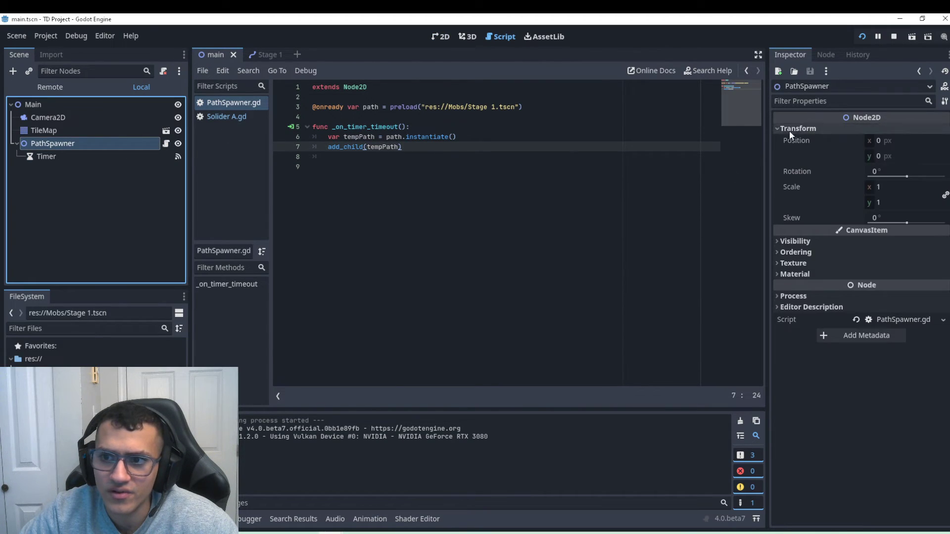
click(440, 36)
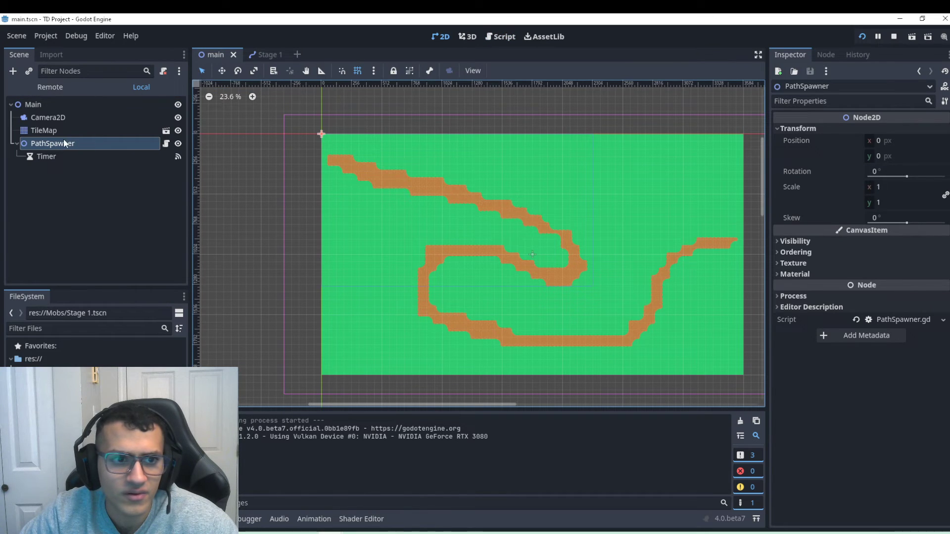
Review the PathSpawner.gd script unchanged, then return to the main scene's 2D road map.
click(166, 144)
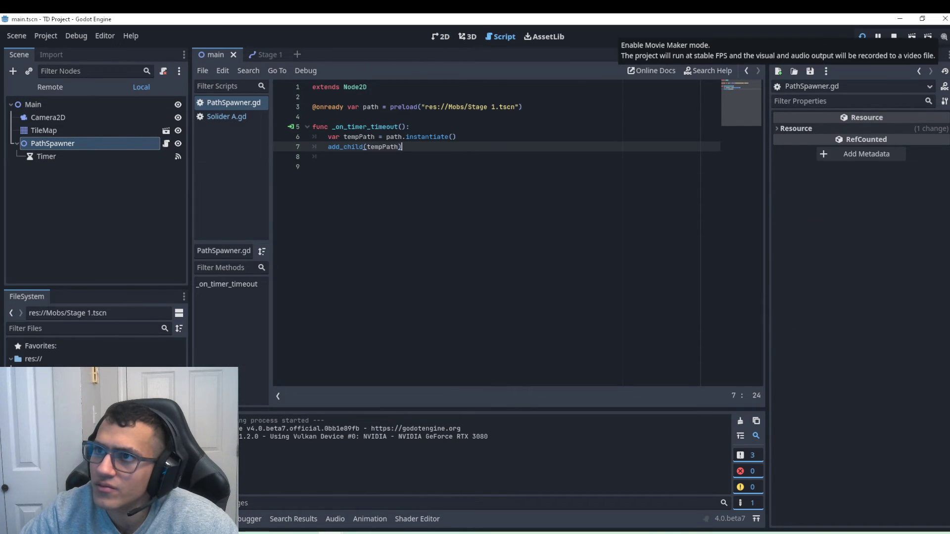
click(502, 165)
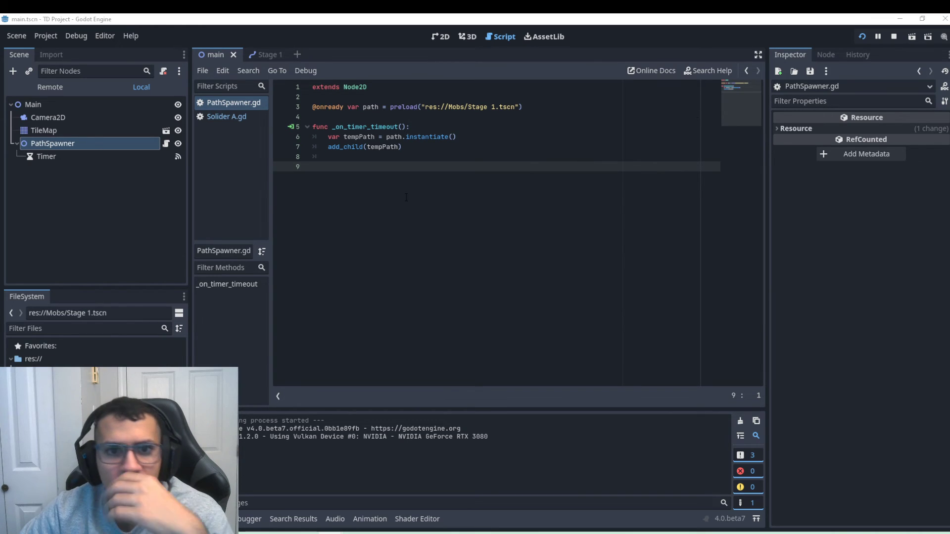
click(440, 37)
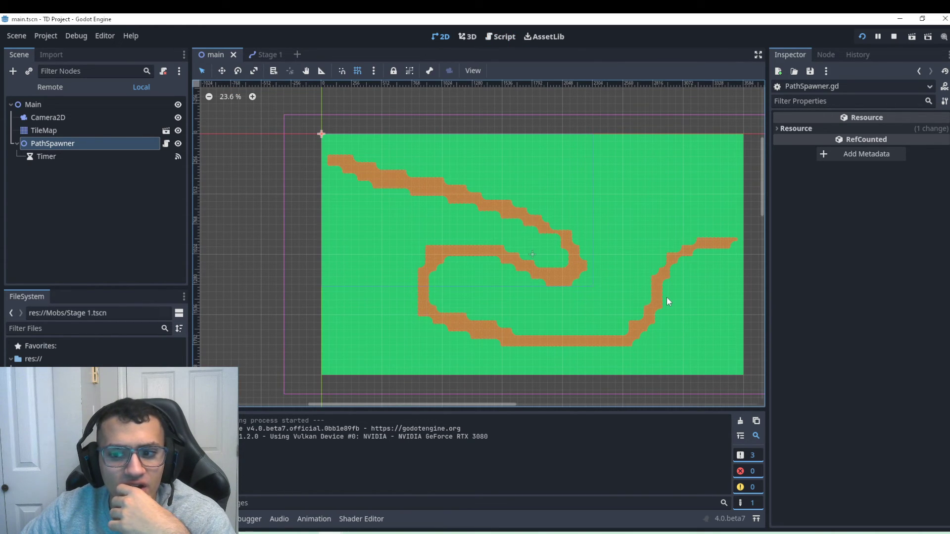
scroll(664, 296, down, 2)
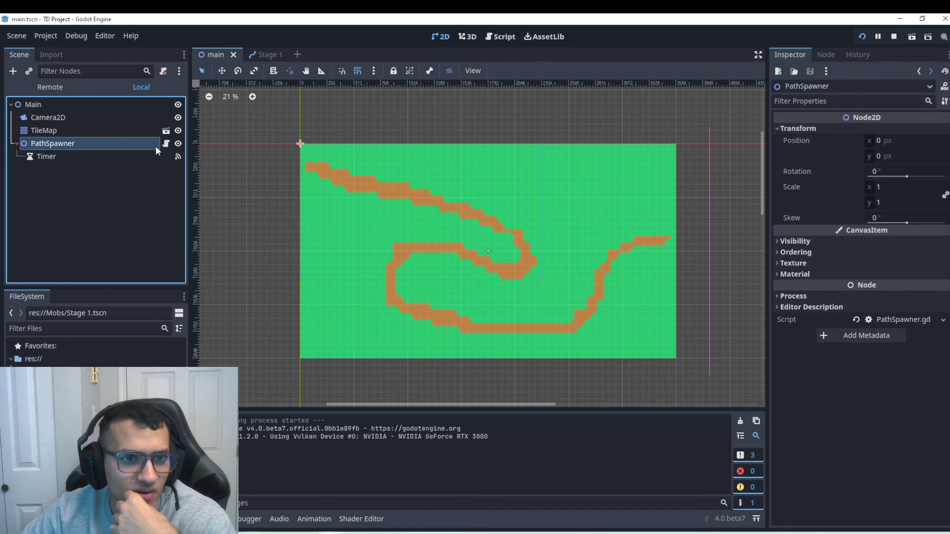
Set Display/Window Mode to Maximized in Project Settings, then test-run soldier spawning and close the game.
click(44, 36)
click(57, 50)
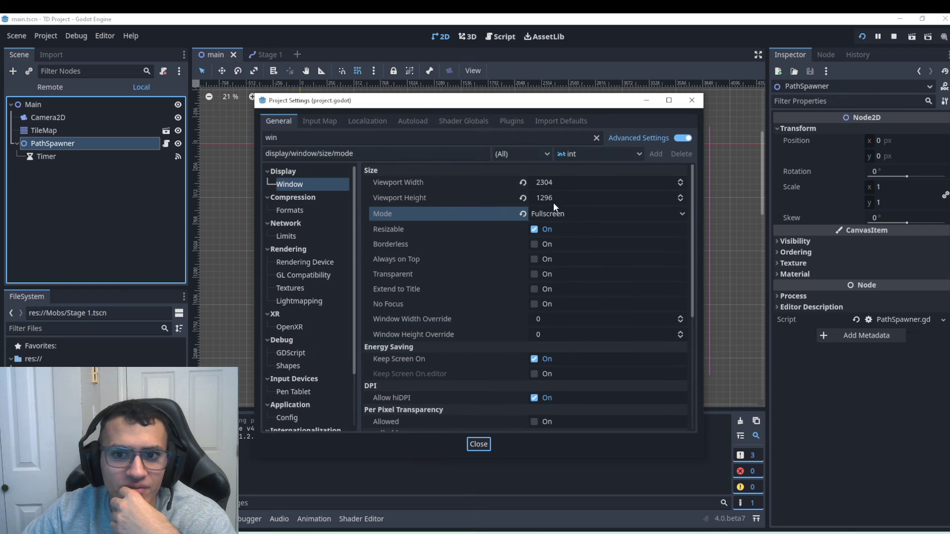
click(559, 213)
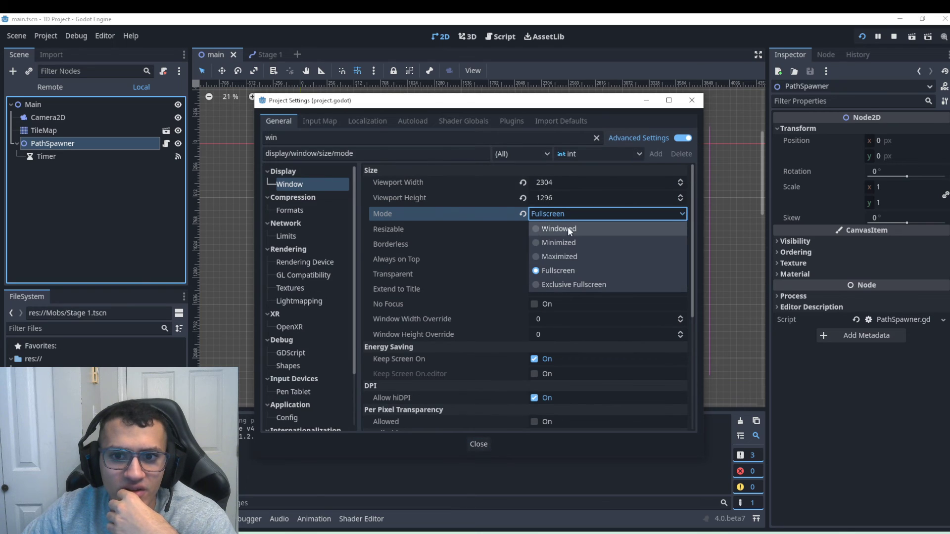
click(574, 256)
click(479, 444)
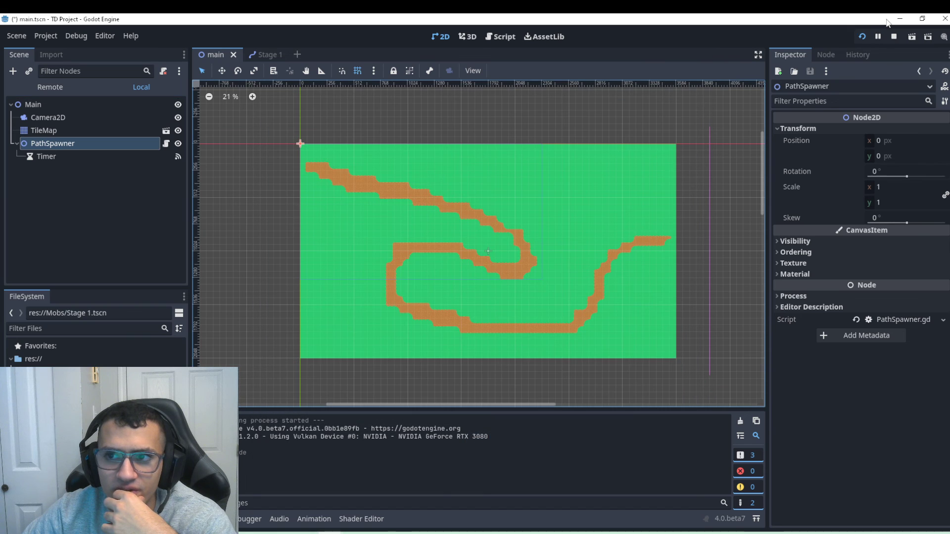
click(862, 37)
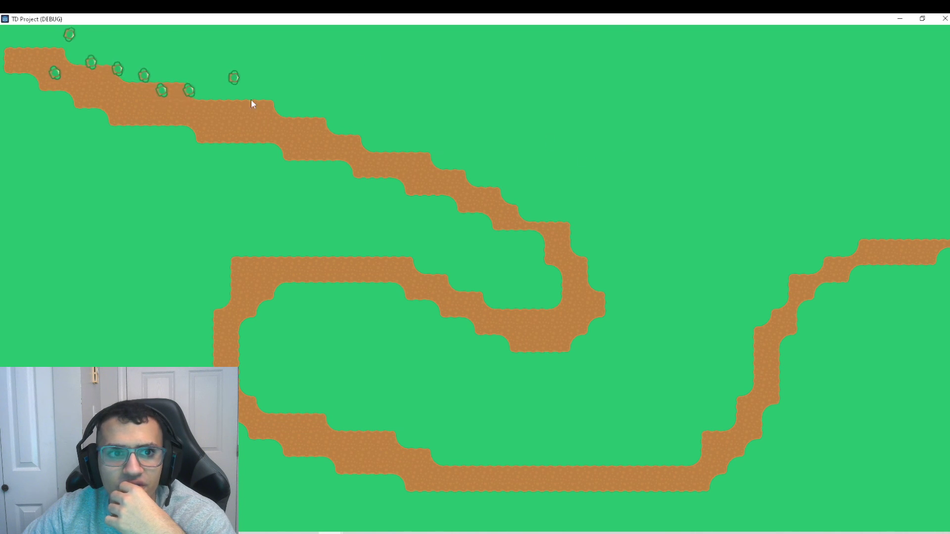
click(945, 18)
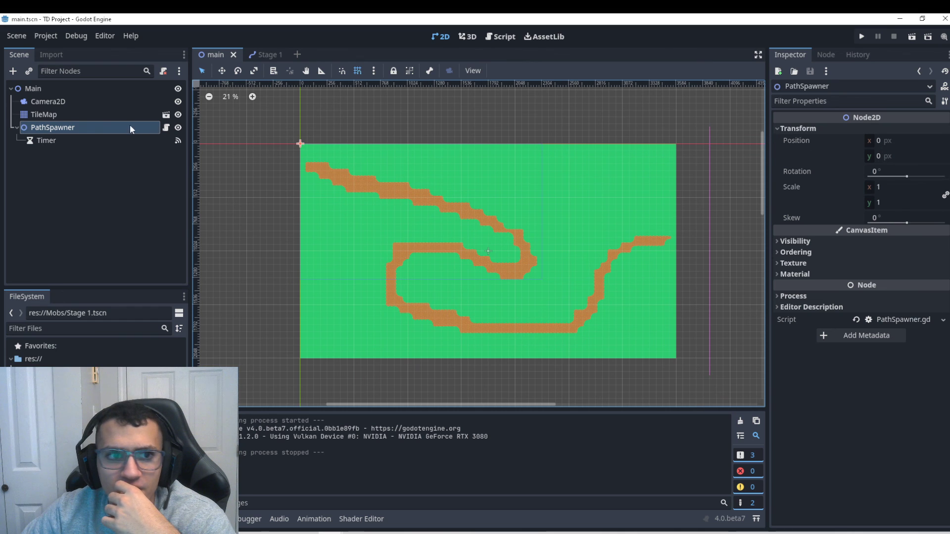
Go from the main scene's TileMap and PathSpawner to Stage 1 and select its PathFollow2D.
click(68, 115)
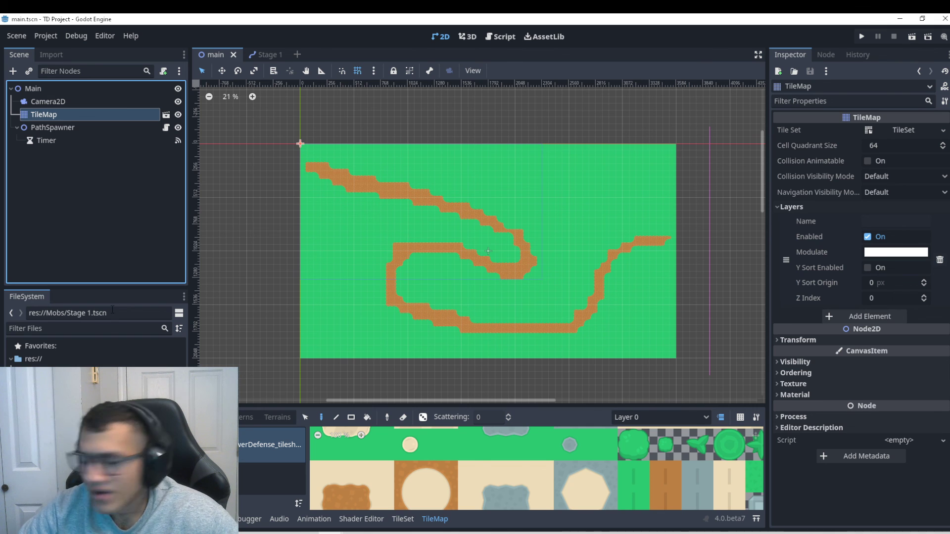
click(62, 129)
click(257, 52)
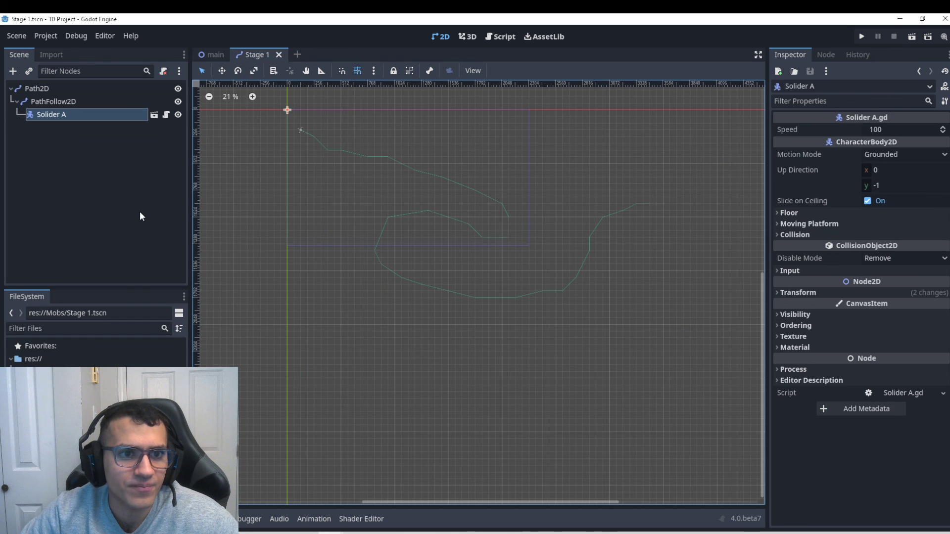
click(89, 101)
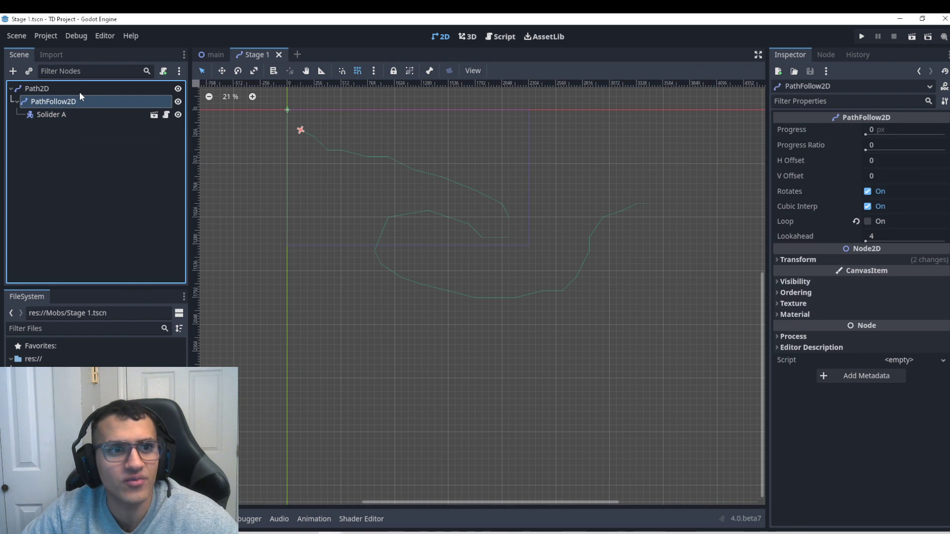